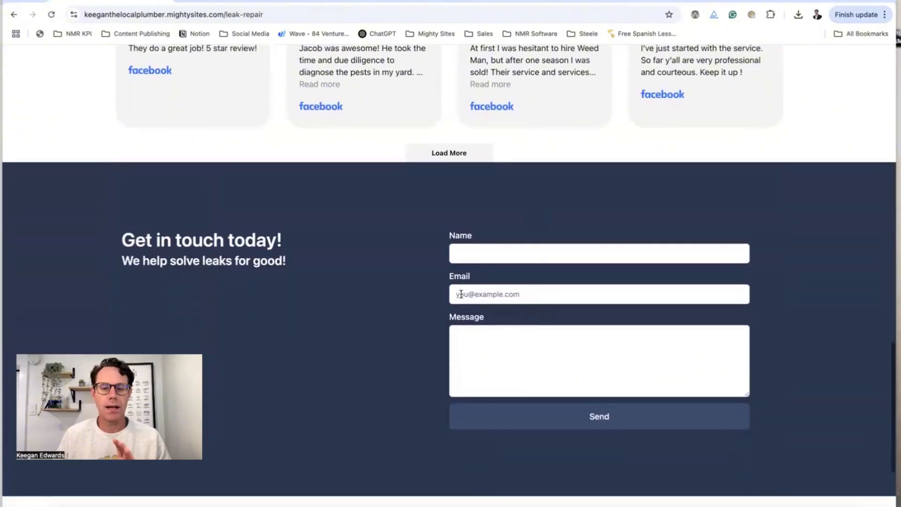
scroll(464, 295, down, 3)
Go to the Home page and scroll through the hero banner, About Me and Plumbing Services sections
scroll(465, 296, up, 20)
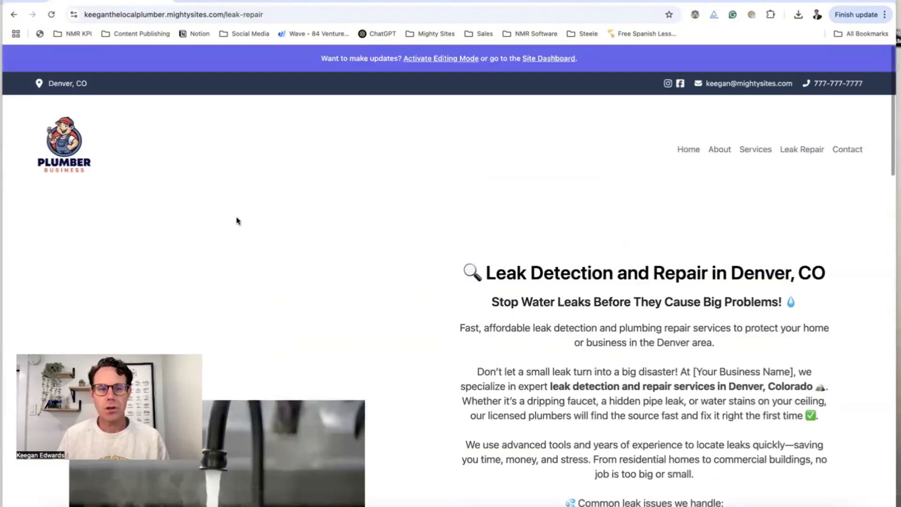
click(693, 154)
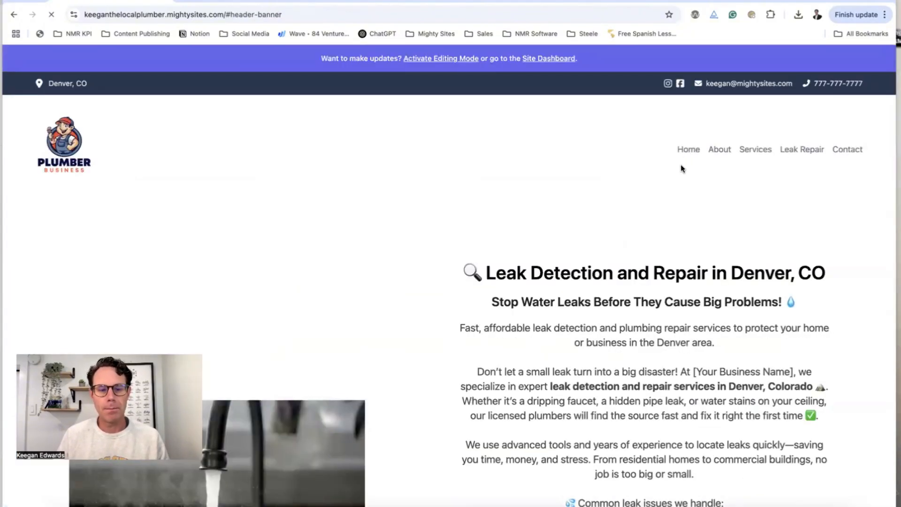
scroll(682, 168, down, 5)
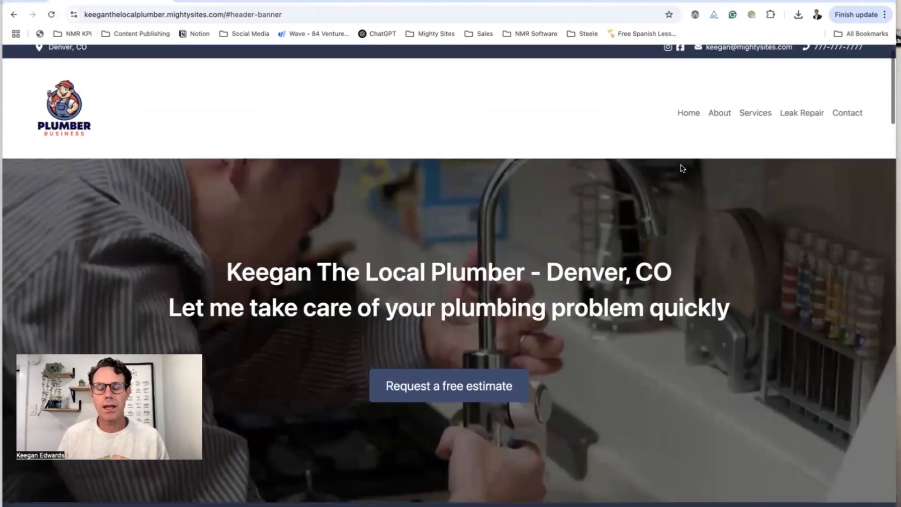
scroll(681, 168, down, 10)
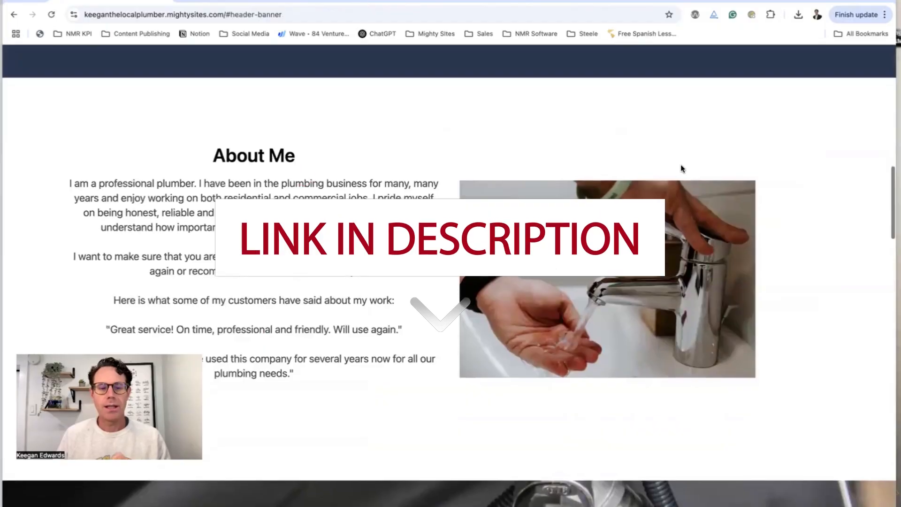
scroll(682, 168, down, 5)
scroll(681, 168, down, 5)
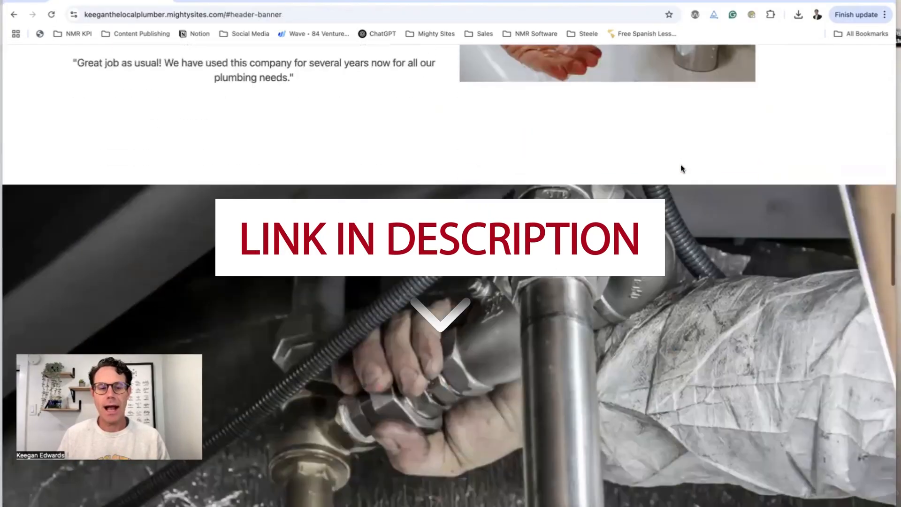
scroll(681, 168, down, 10)
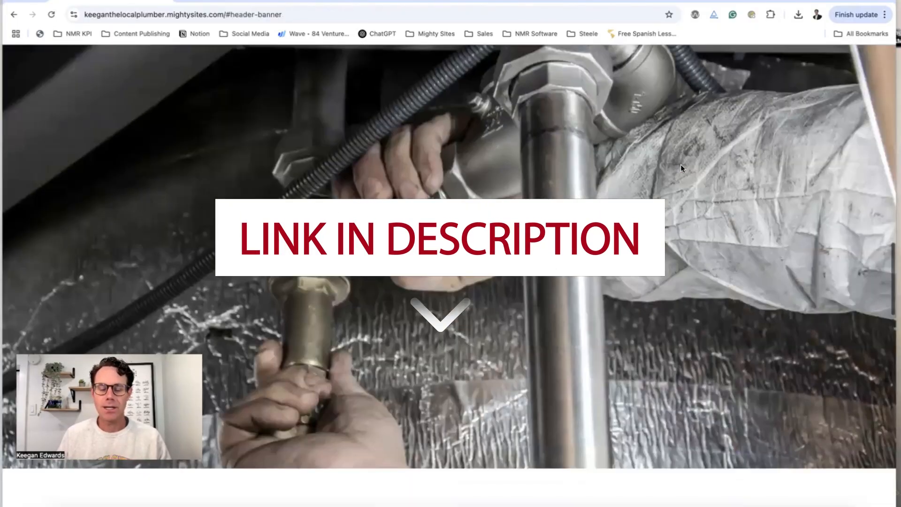
scroll(682, 168, down, 2)
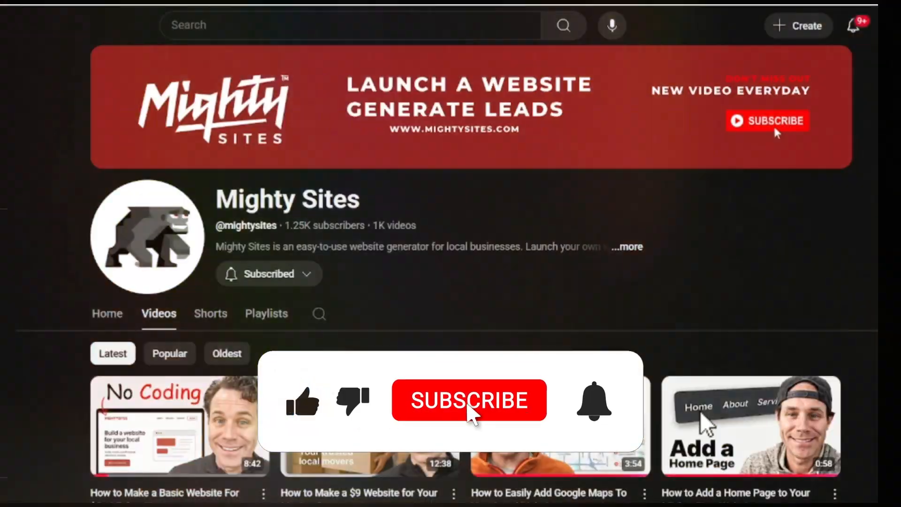
scroll(451, 263, down, 3)
scroll(451, 262, down, 8)
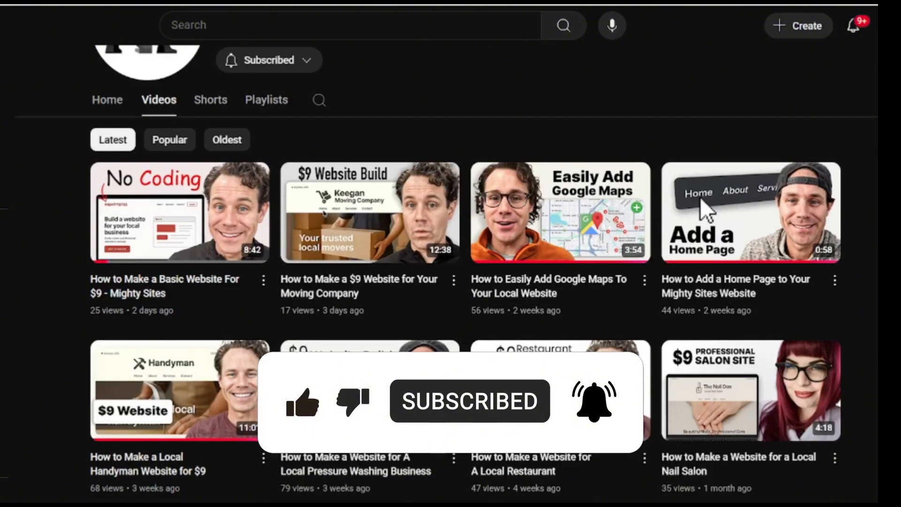
scroll(450, 263, down, 4)
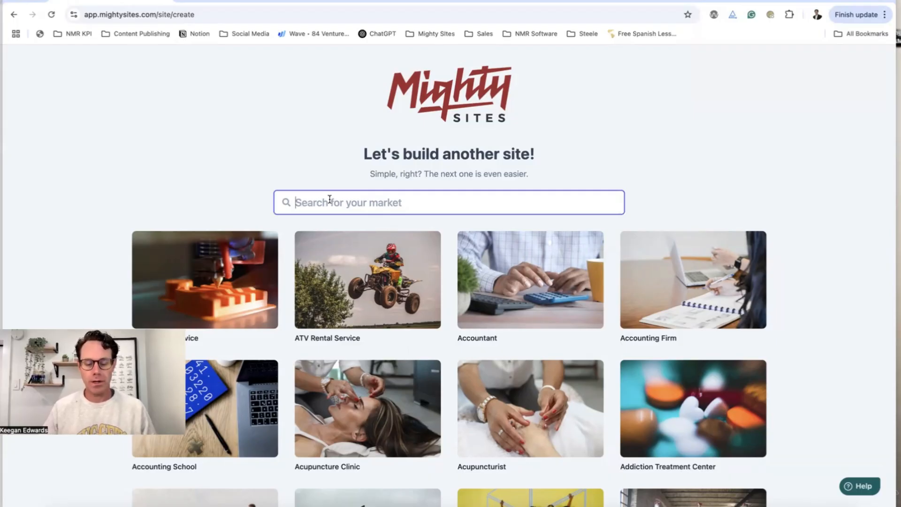
Start a Plumber site and submit business type Service, city Denver, state CO, United States
text(plum)
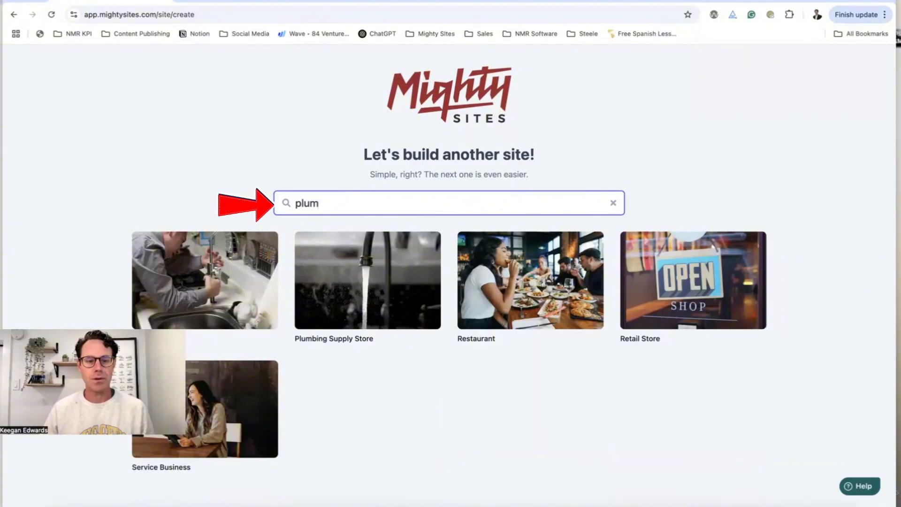
click(217, 244)
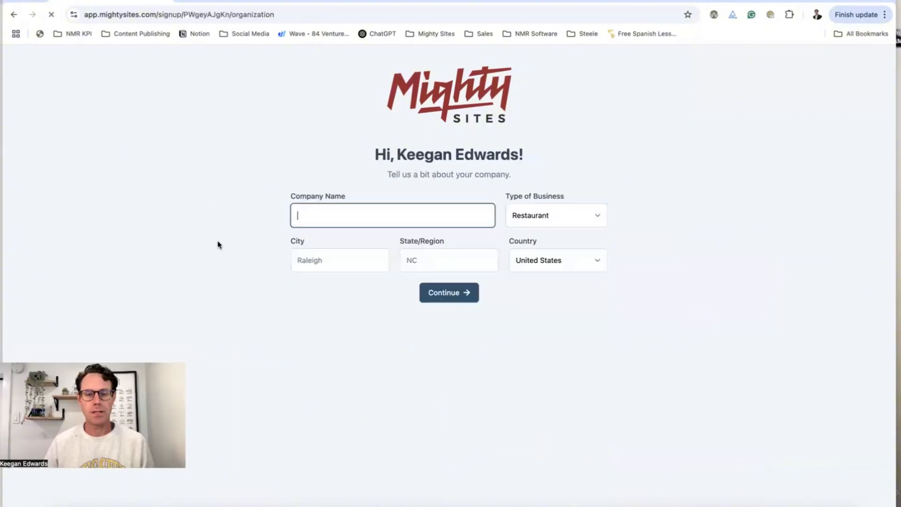
click(575, 221)
click(568, 239)
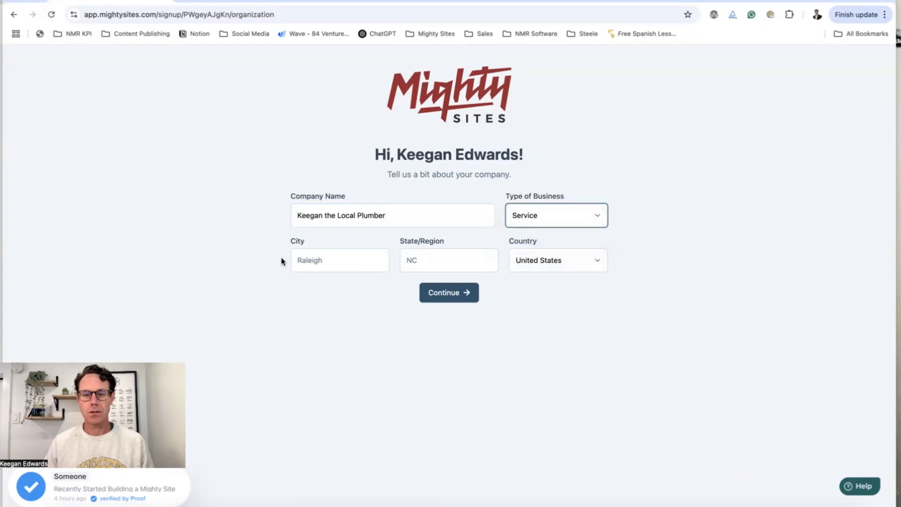
click(322, 259)
text(Denver)
key(Tab)
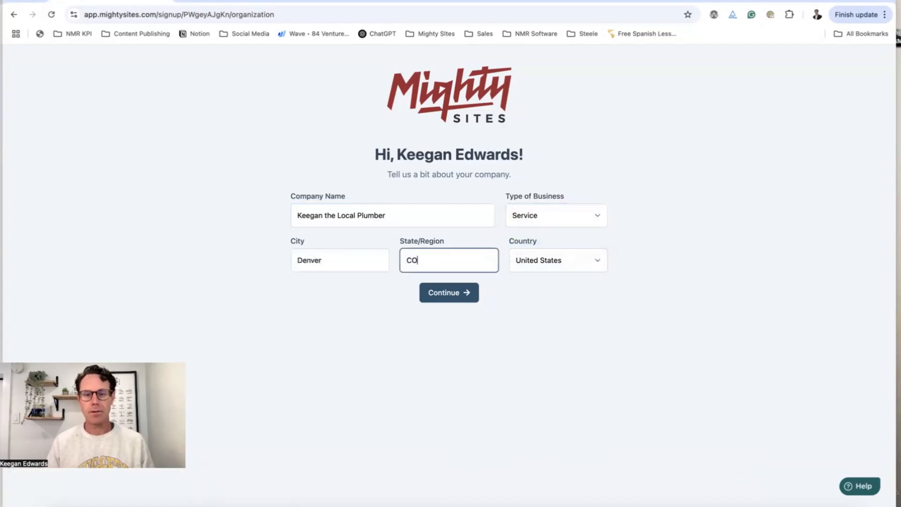
key(Tab)
click(428, 292)
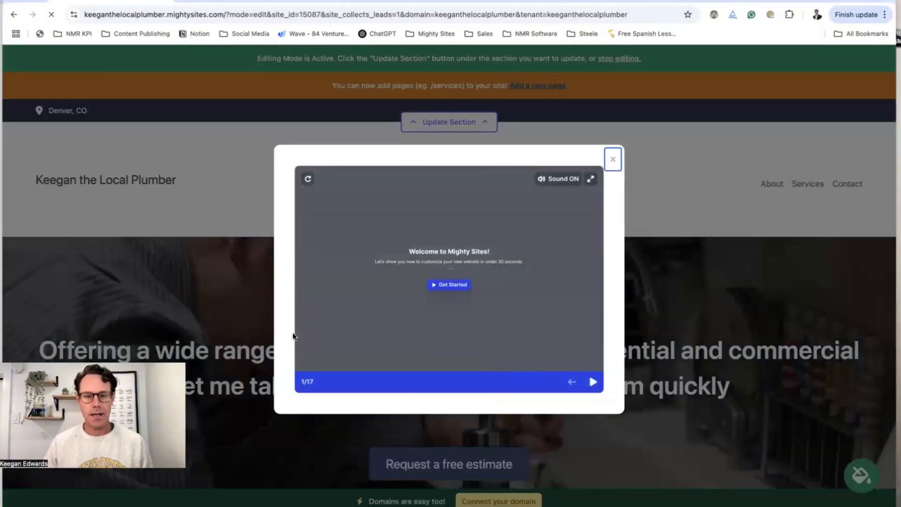
Start the editor's welcome tour and advance through all 17 steps to the final one
click(464, 287)
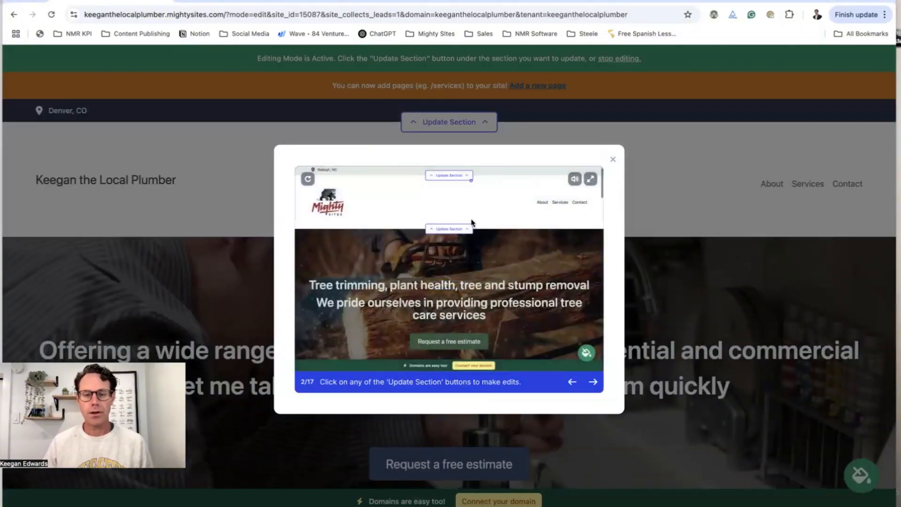
click(471, 186)
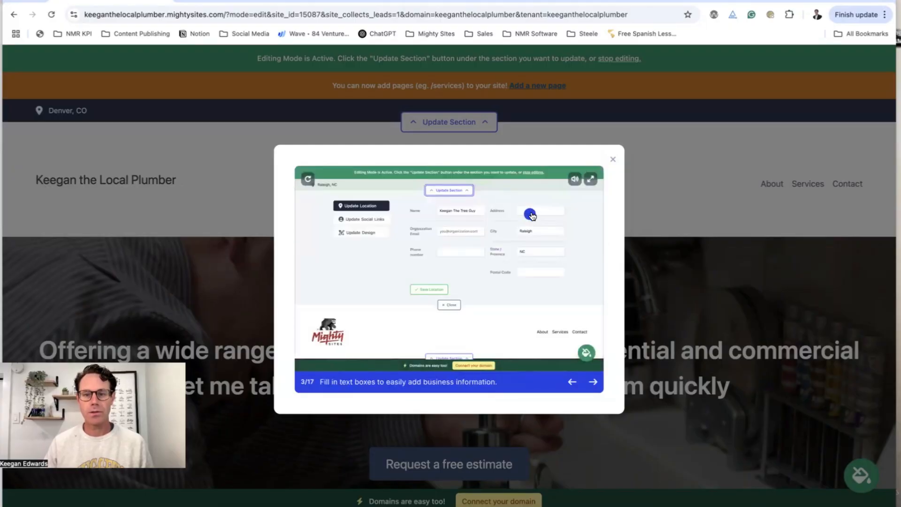
click(530, 215)
click(425, 217)
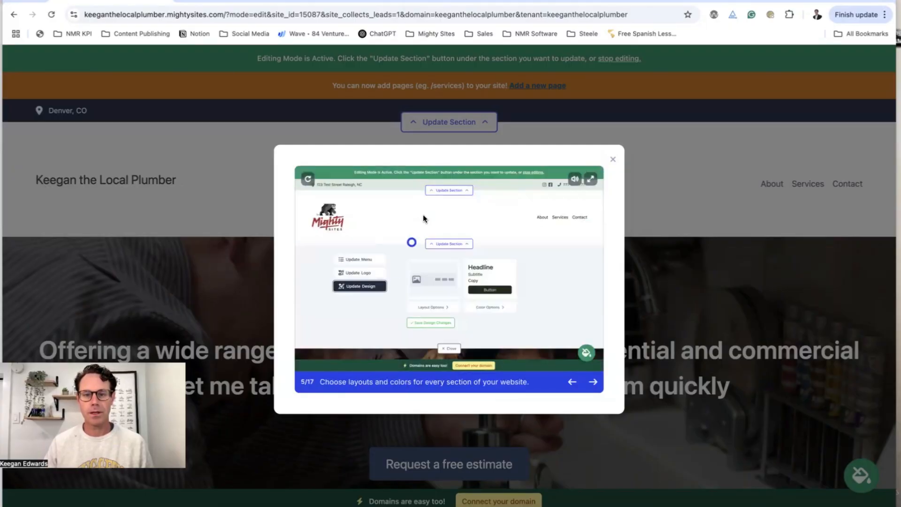
click(387, 288)
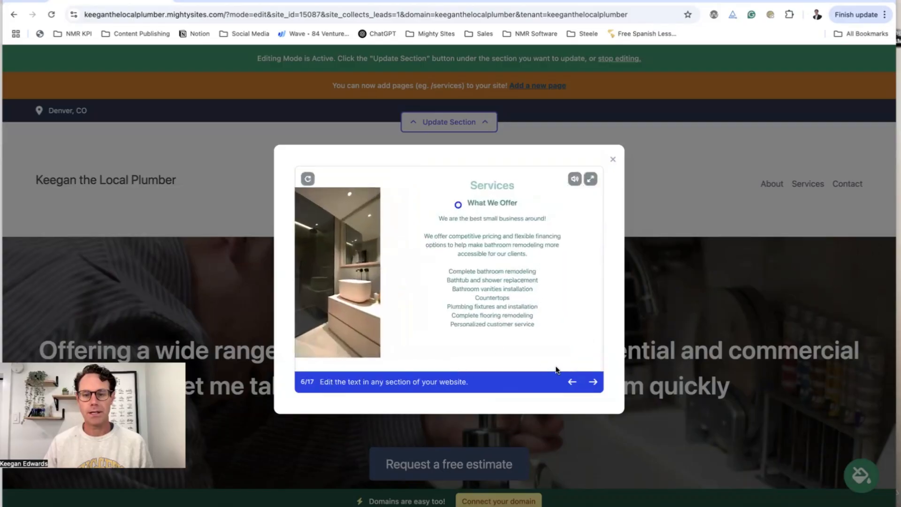
click(593, 382)
click(593, 382)
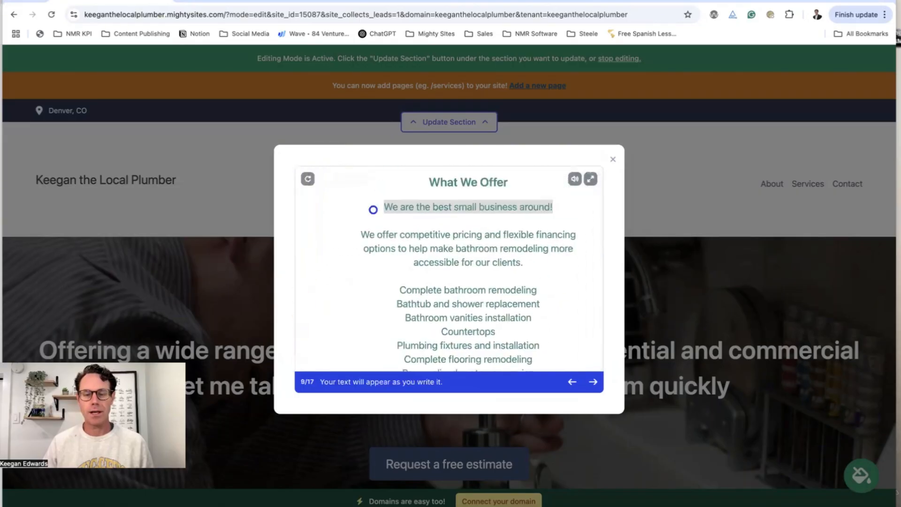
click(594, 381)
click(594, 381)
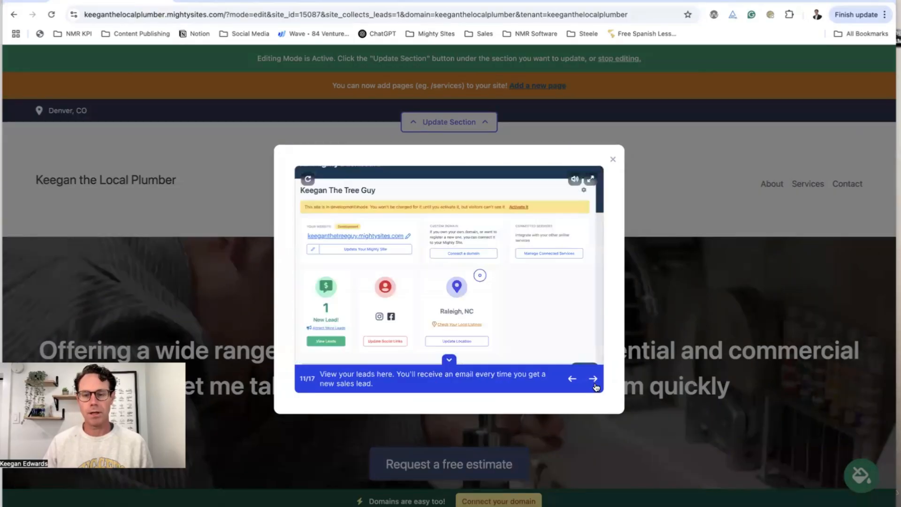
click(594, 383)
click(594, 383)
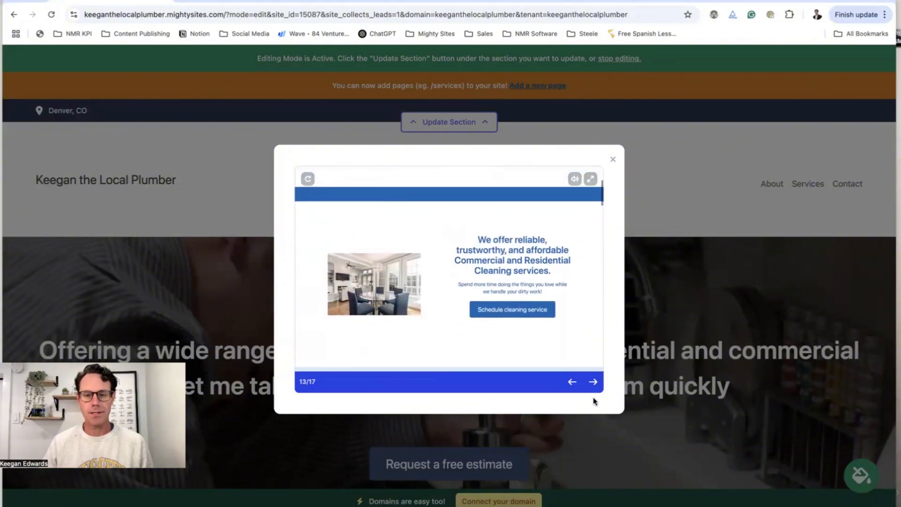
click(594, 382)
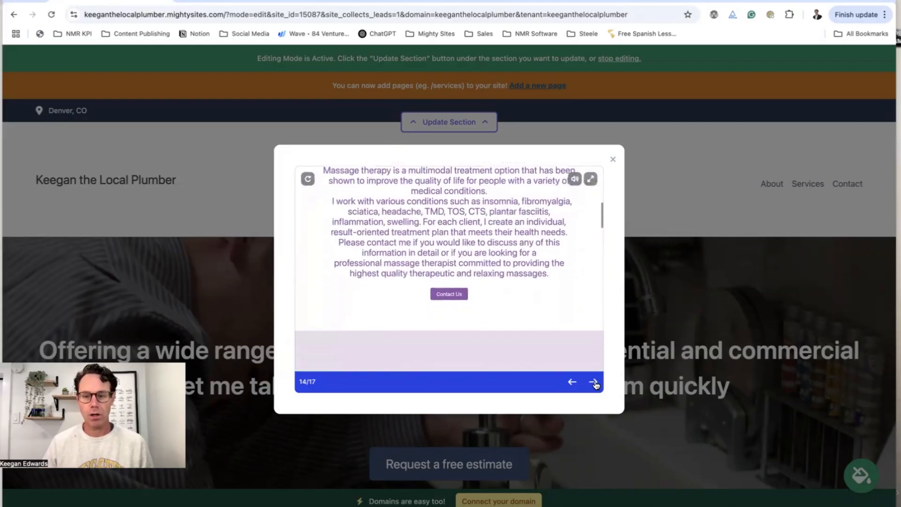
click(594, 382)
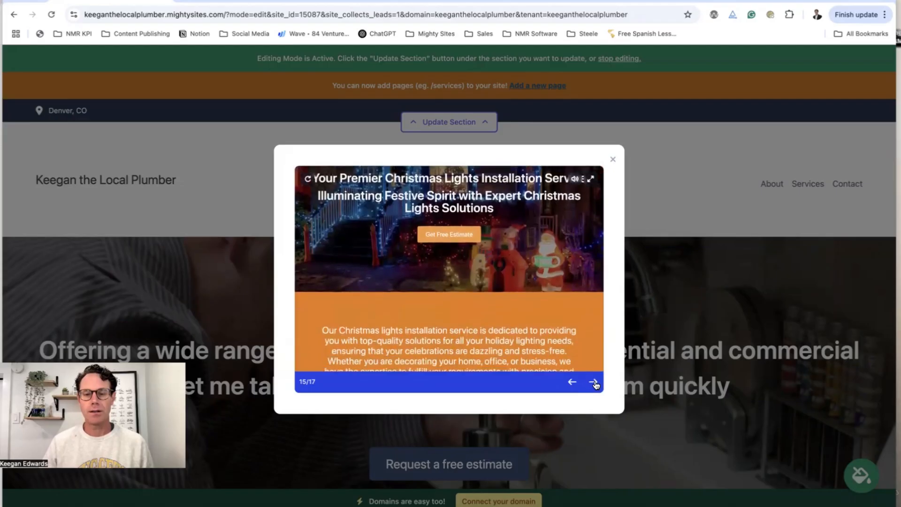
click(594, 383)
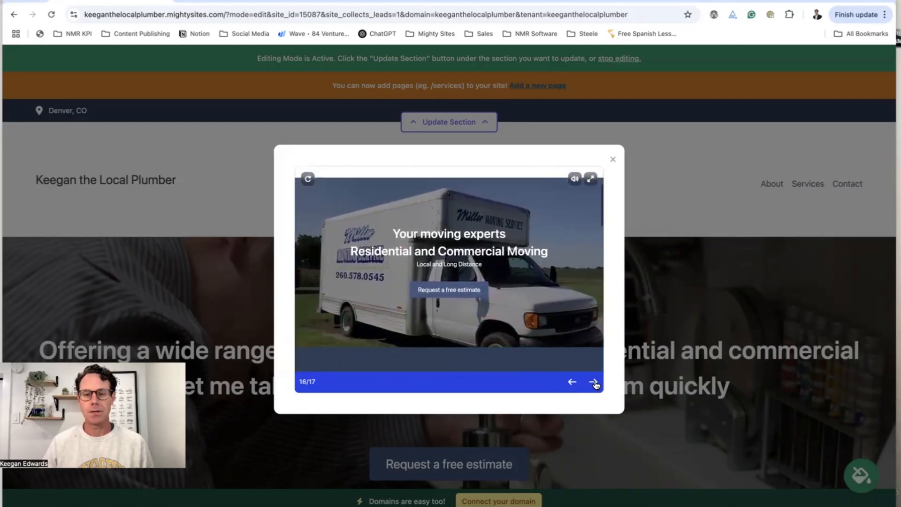
click(594, 383)
Close the welcome tour, scroll through the new site, and open the header's location settings
click(612, 160)
scroll(592, 239, down, 5)
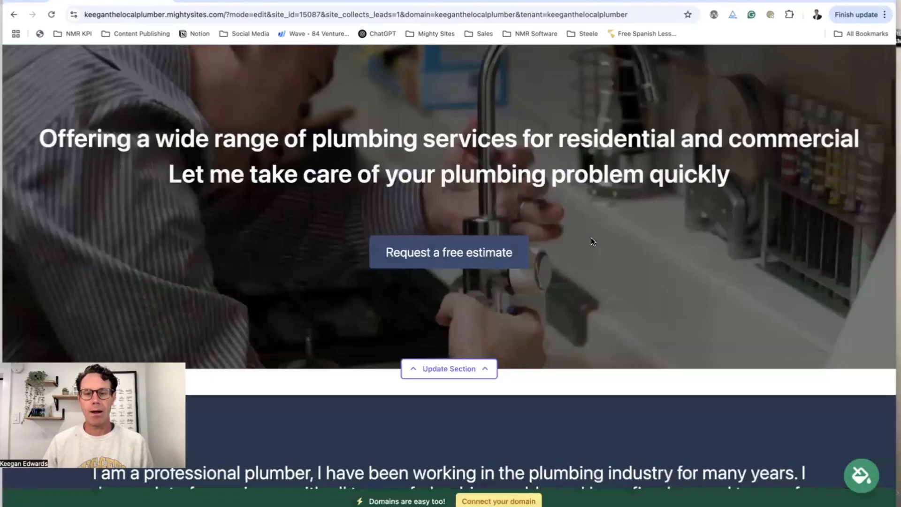
scroll(592, 240, down, 15)
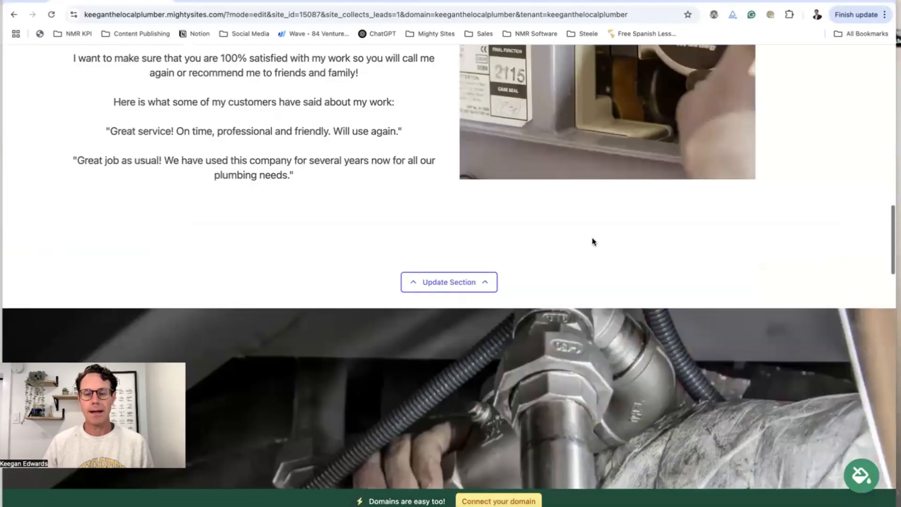
scroll(592, 241, down, 7)
scroll(593, 241, down, 15)
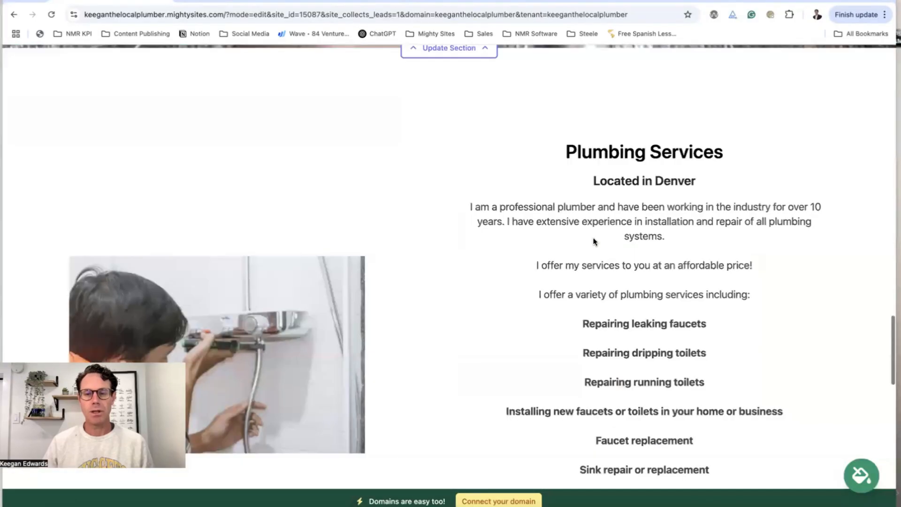
scroll(593, 241, down, 6)
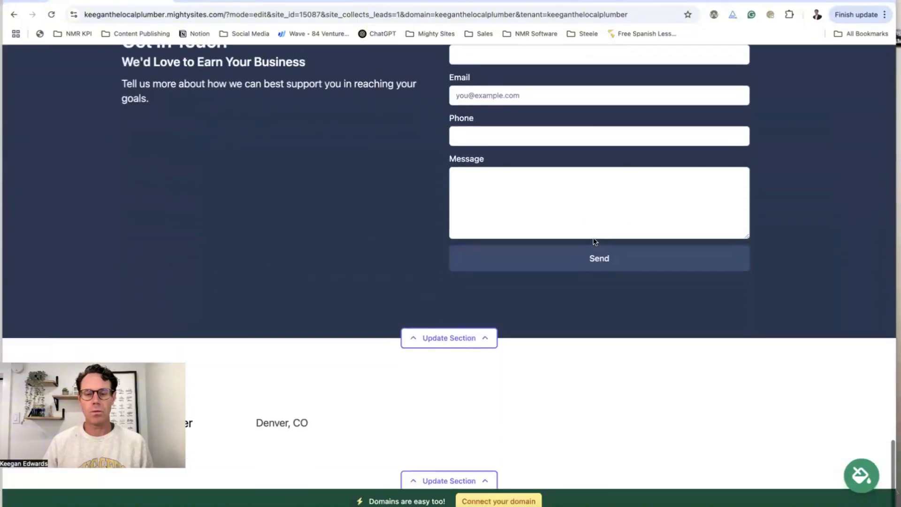
scroll(594, 242, up, 15)
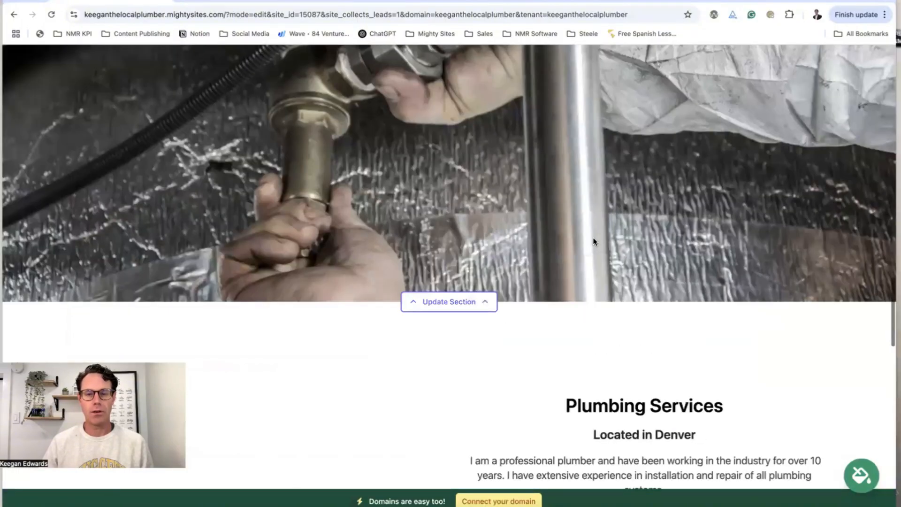
scroll(594, 241, up, 12)
click(486, 123)
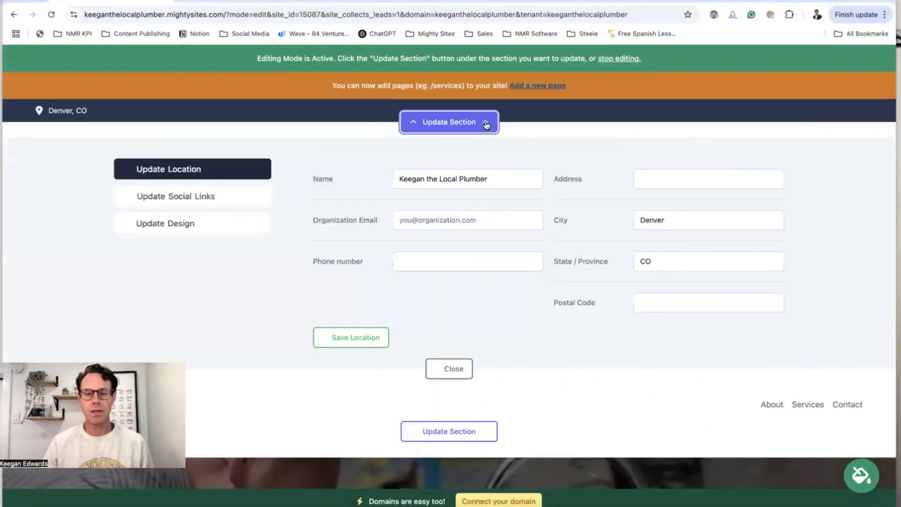
Add Facebook.com and Instagram.com as the site's social links and save them
click(229, 201)
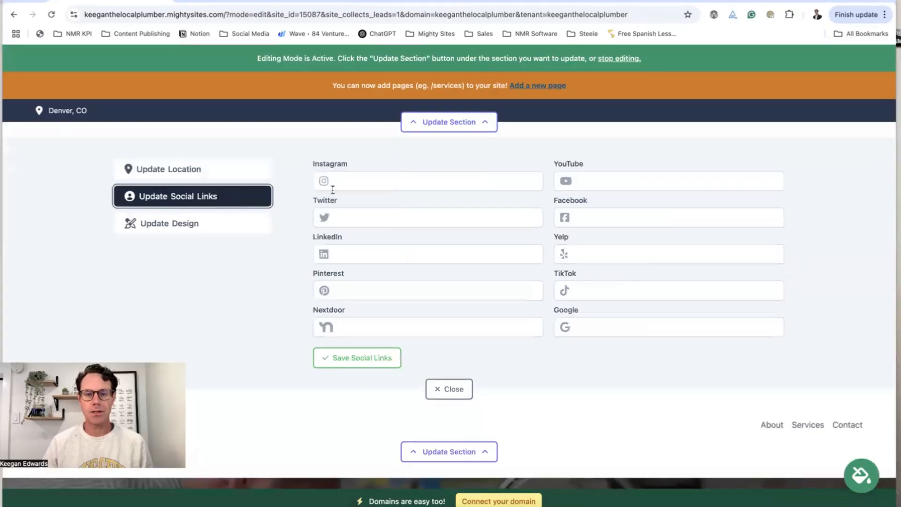
click(588, 214)
text(Facebook.com)
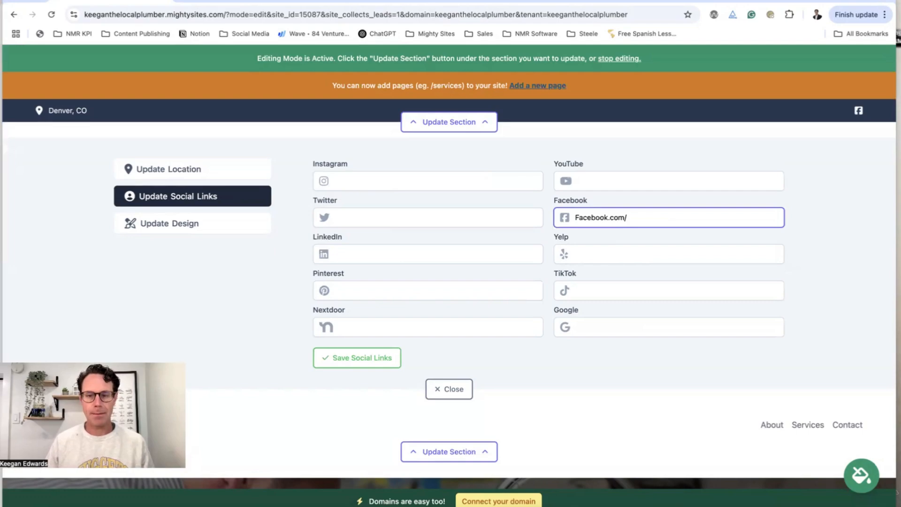
click(403, 186)
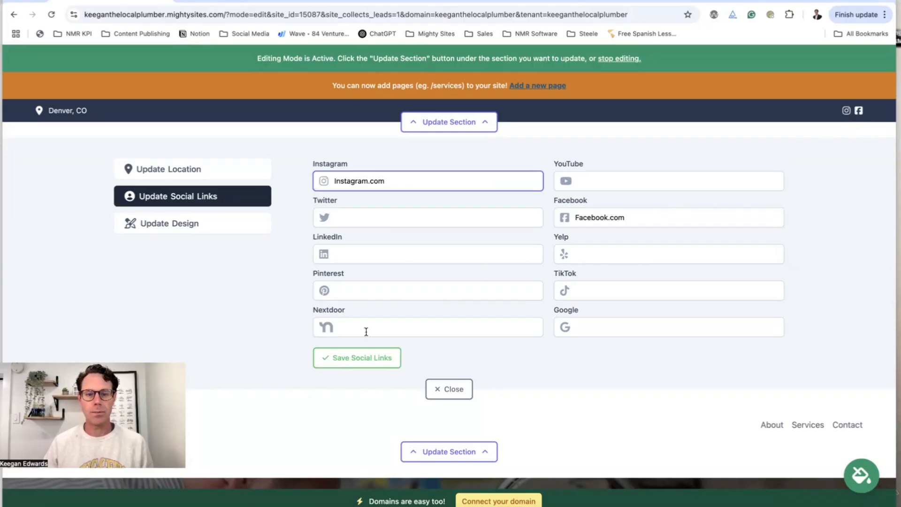
click(342, 360)
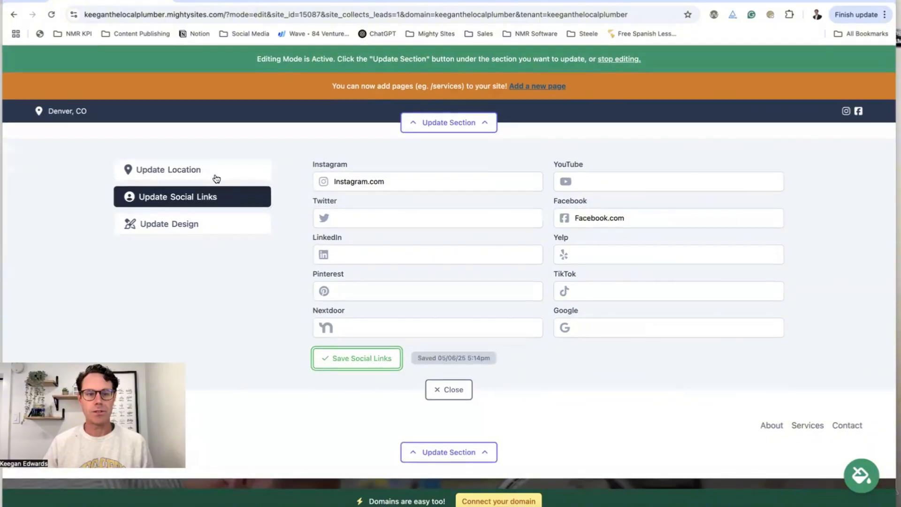
Enter the organization email, show it on the site, add the phone number, and save the location
click(218, 171)
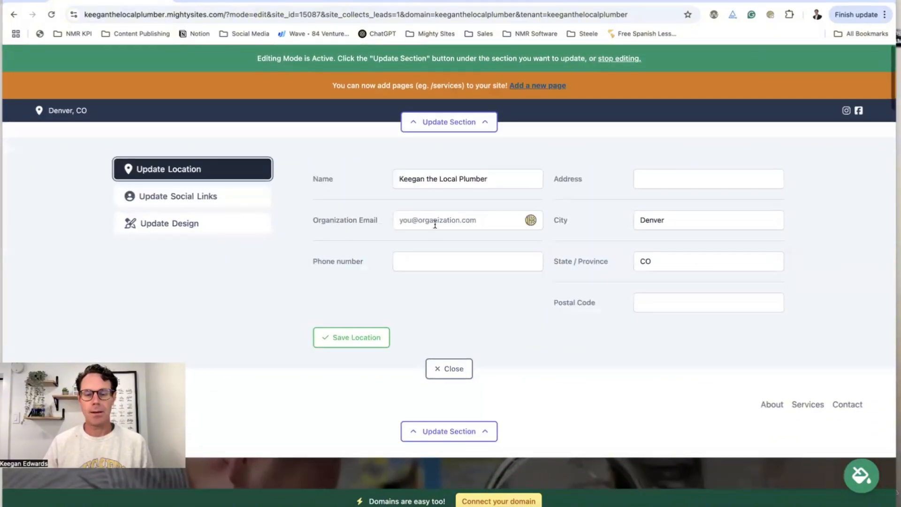
click(435, 223)
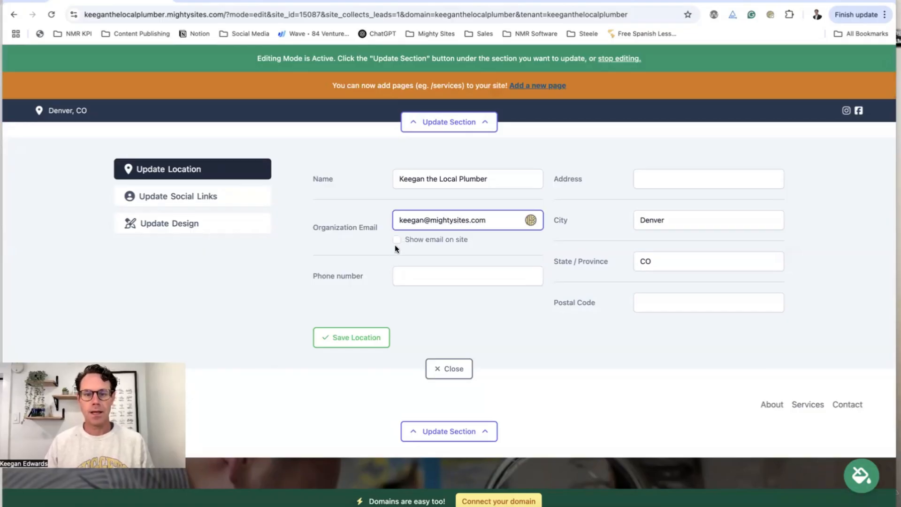
click(396, 240)
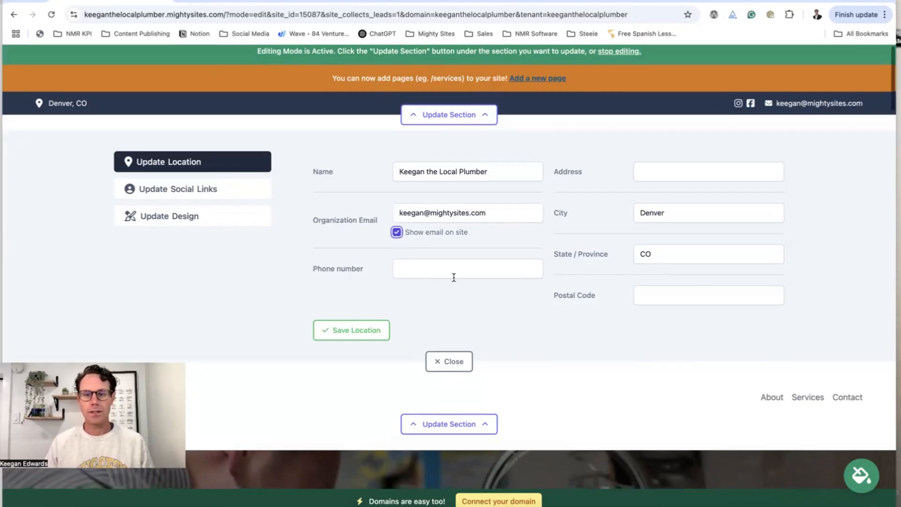
click(453, 271)
text(777-777-7777)
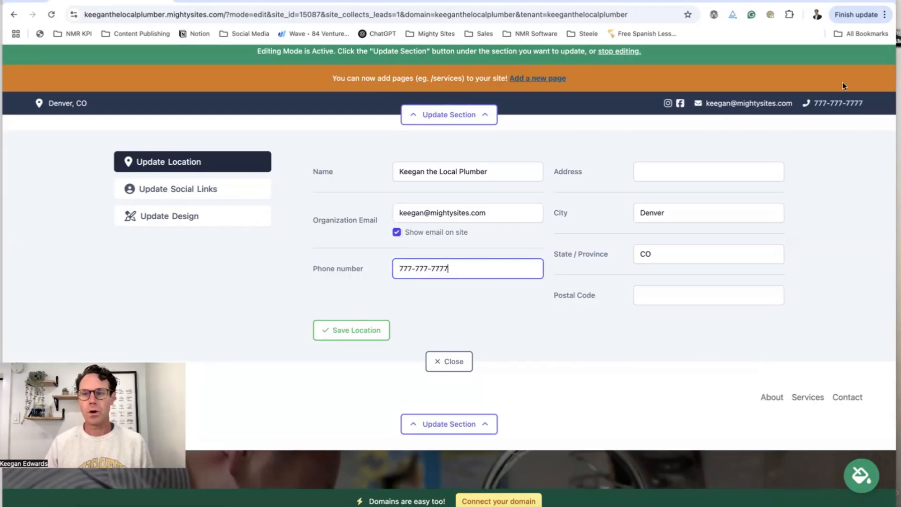
click(352, 332)
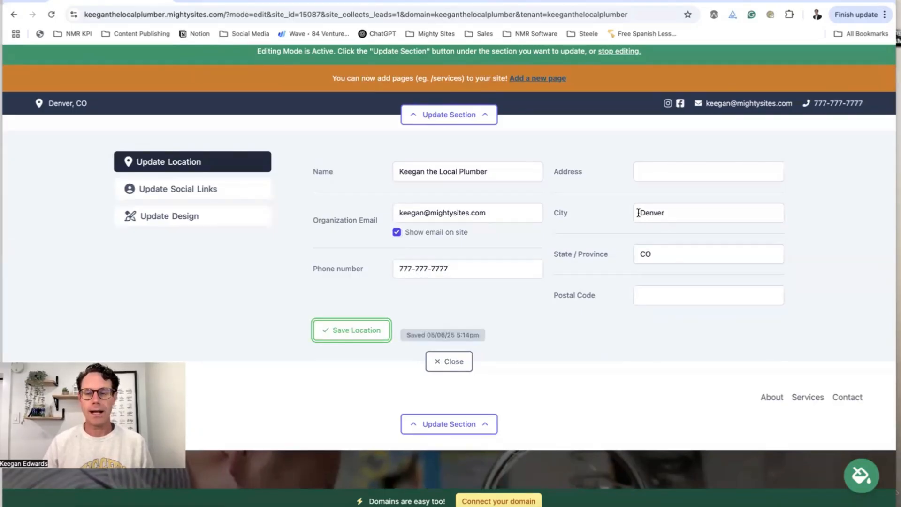
scroll(765, 183, down, 10)
scroll(763, 214, down, 15)
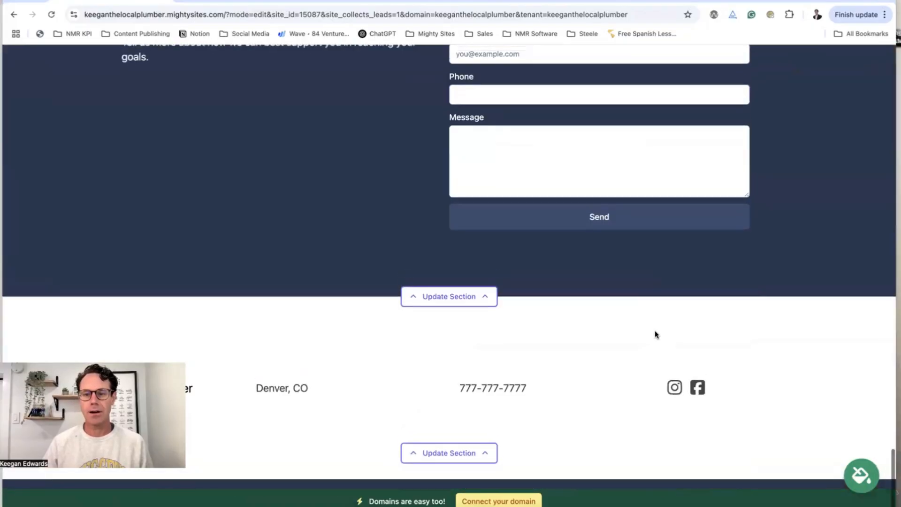
scroll(548, 392, up, 15)
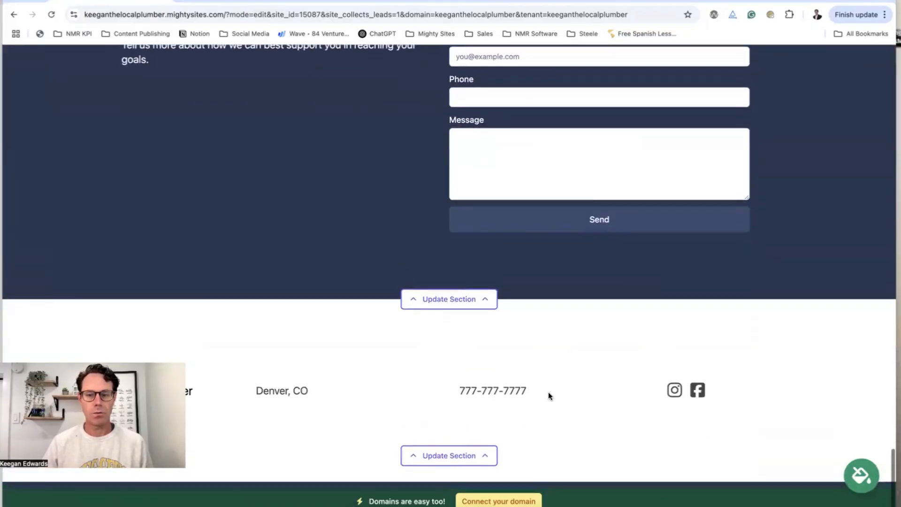
scroll(549, 396, up, 20)
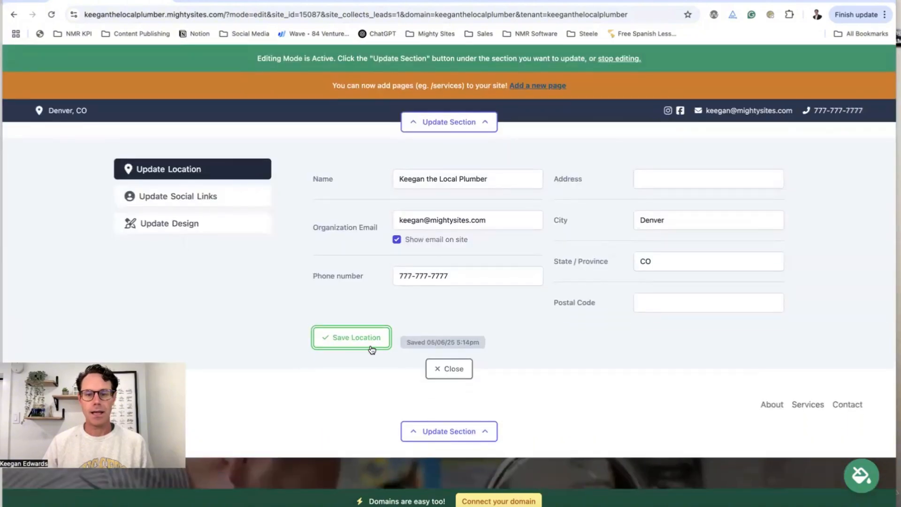
click(467, 369)
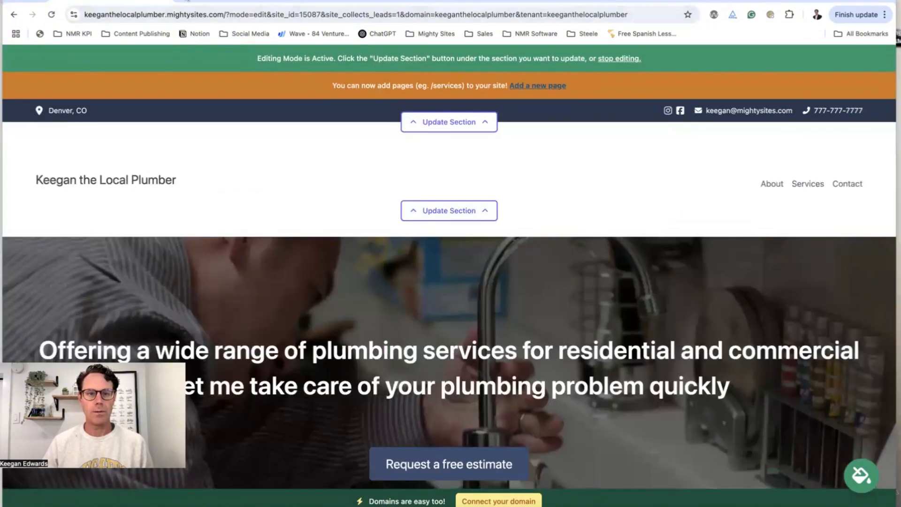
Open canva.com in a new browser tab
key(ctrl+t)
text(c)
key(Return)
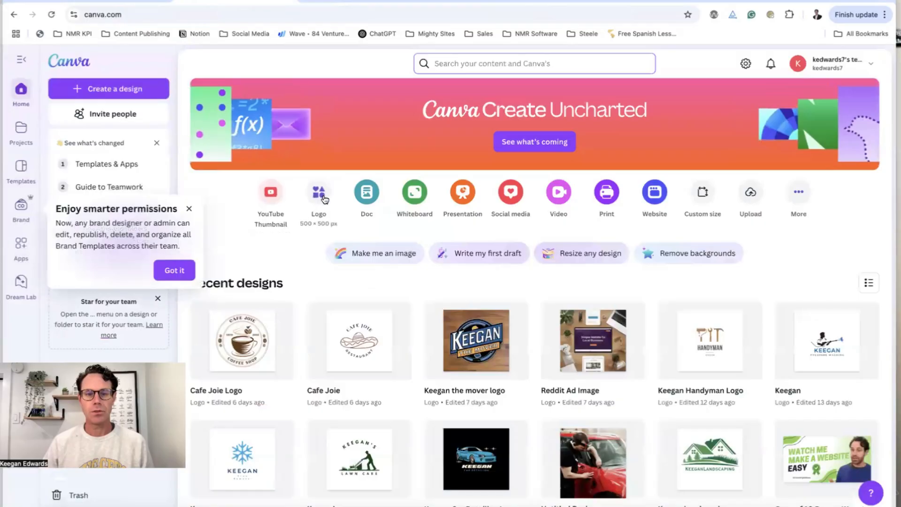
Start a new Canva logo from the Plumber Business template found by searching 'plumber'
click(320, 192)
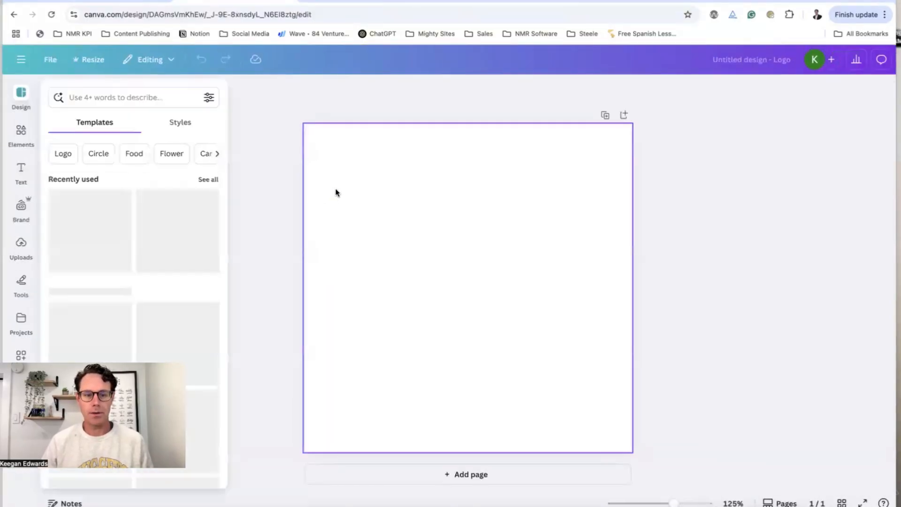
click(88, 95)
text(p)
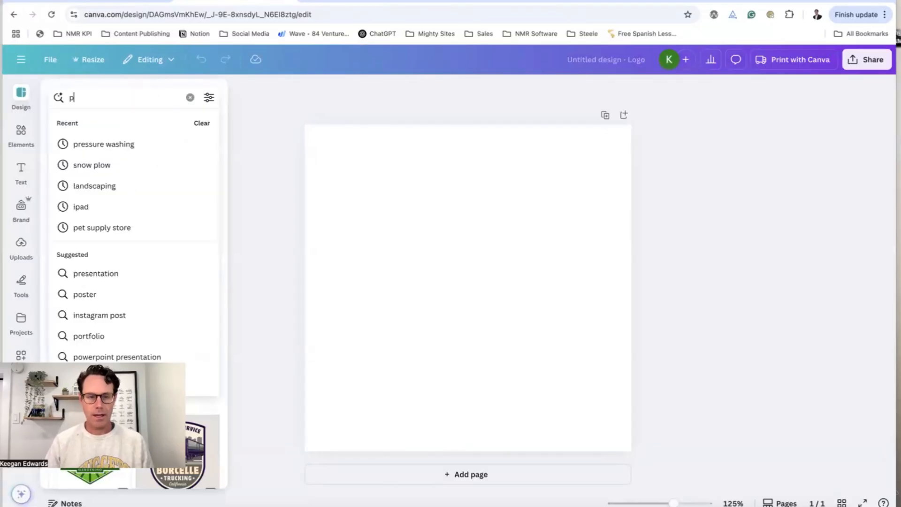
text(umber)
key(Return)
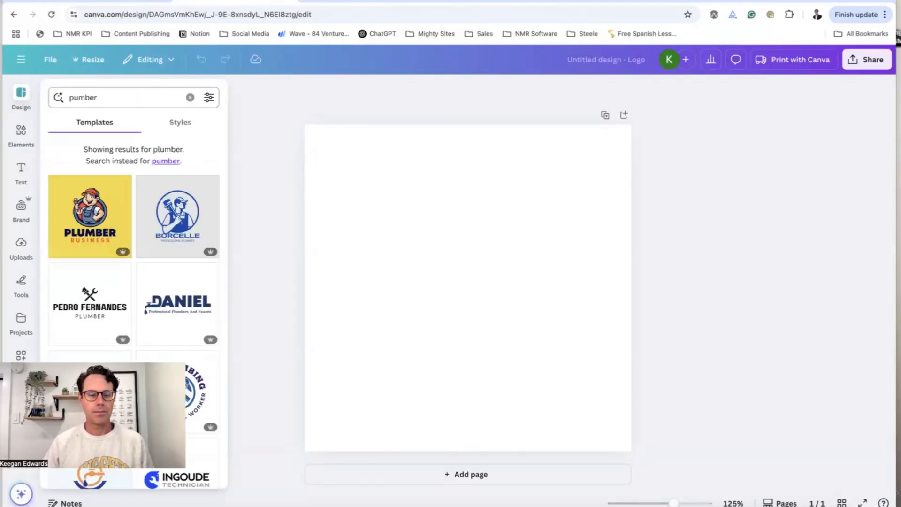
click(108, 212)
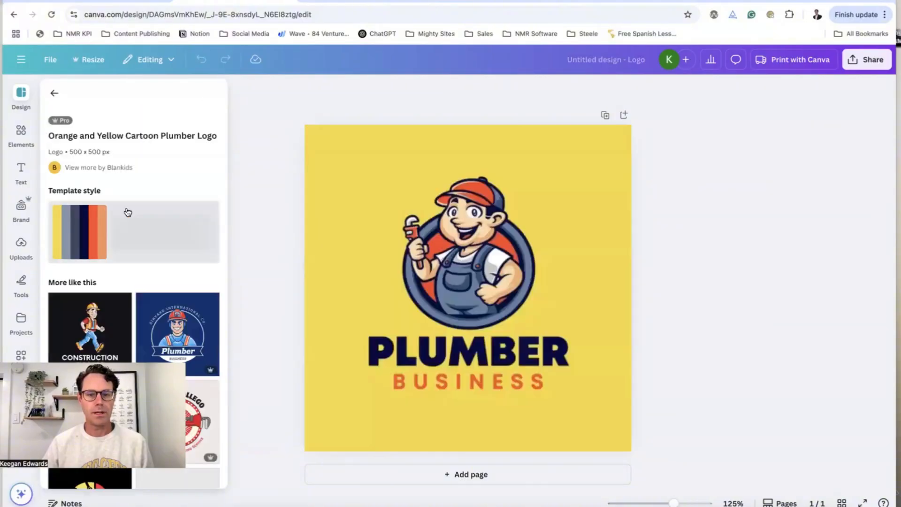
Make the logo's page background white and give the design its plumber logo title
click(458, 261)
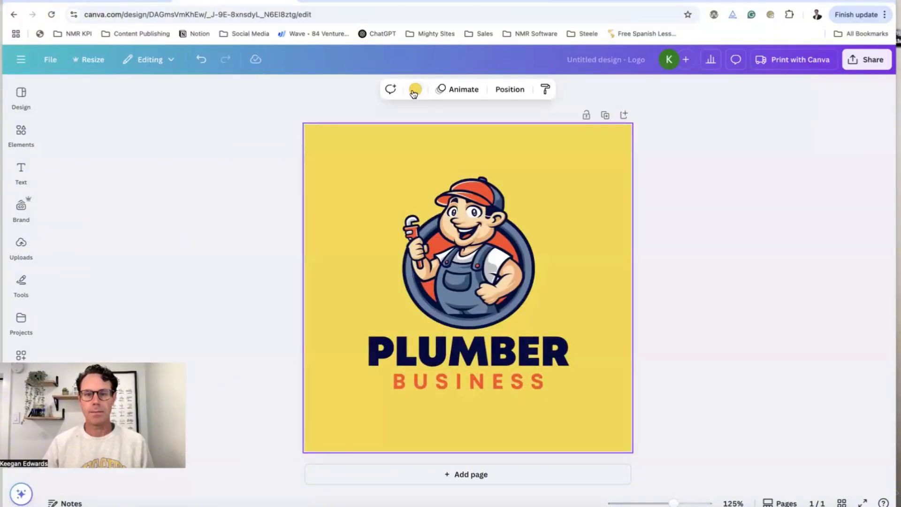
click(416, 90)
scroll(206, 281, down, 3)
click(214, 275)
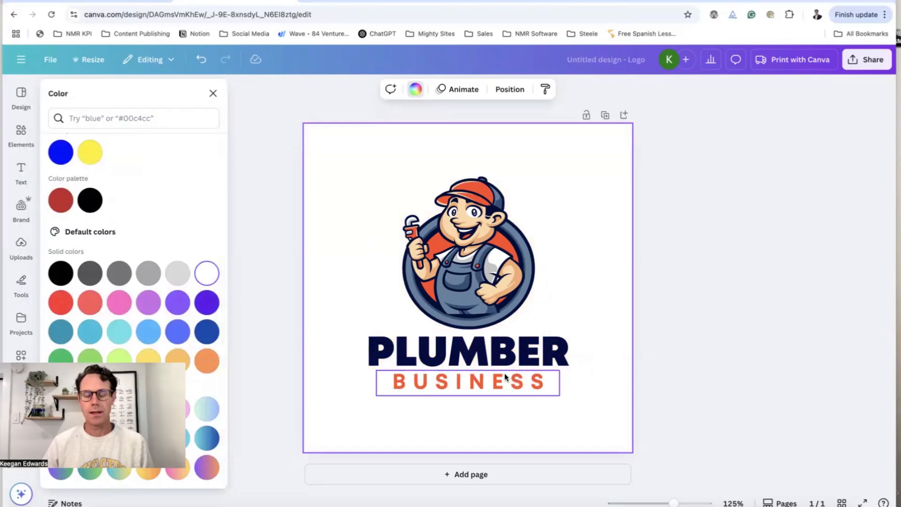
click(719, 308)
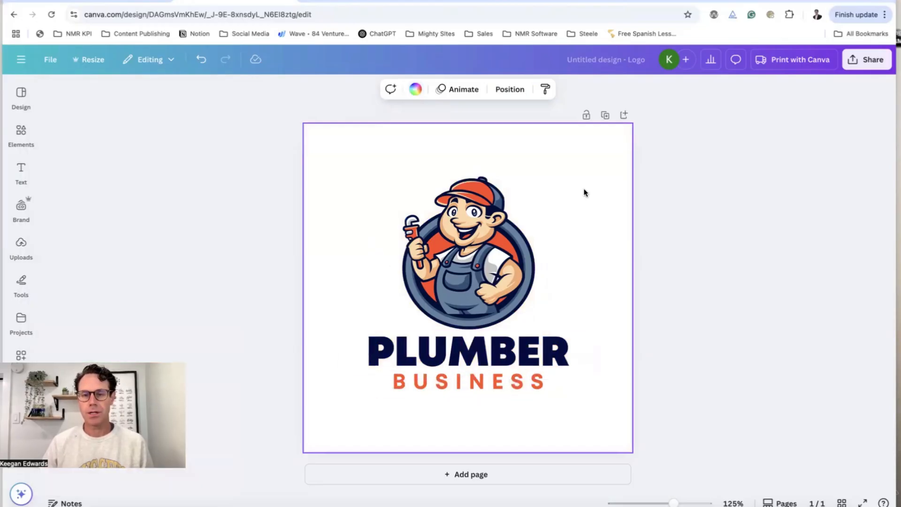
text(Ke)
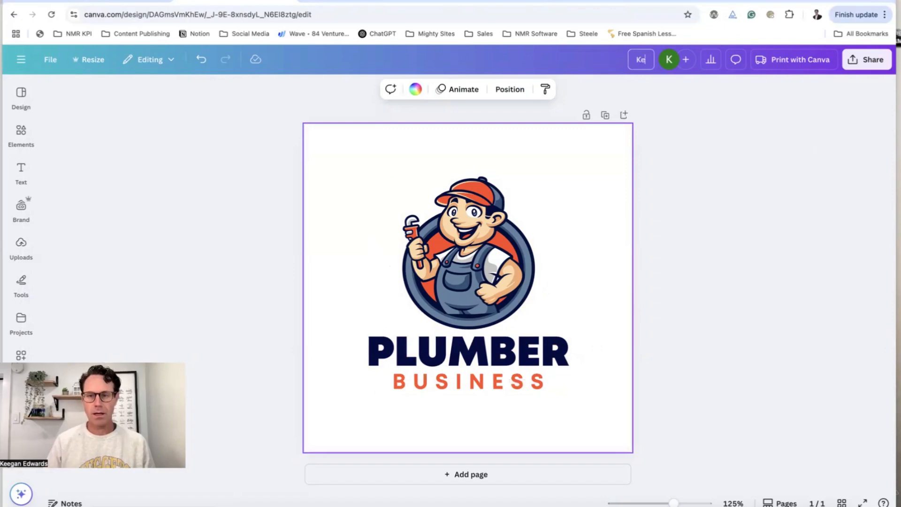
text(egan the Local Plumber Logo)
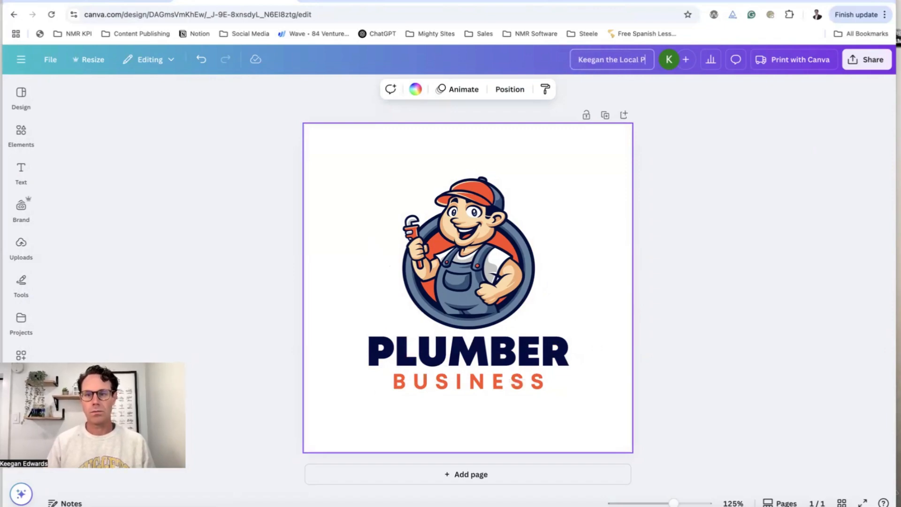
click(813, 138)
Download the logo as a PNG with transparent background and return to the website editor
click(859, 60)
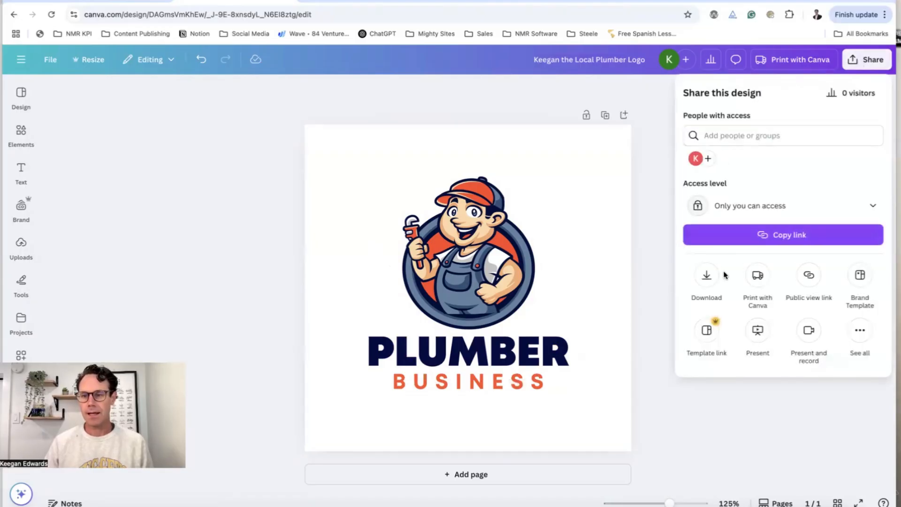
click(707, 276)
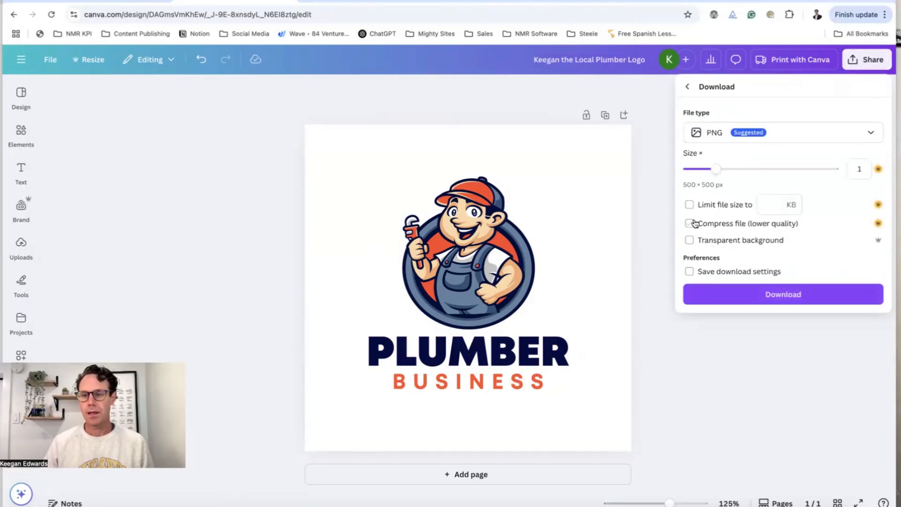
click(690, 242)
click(712, 294)
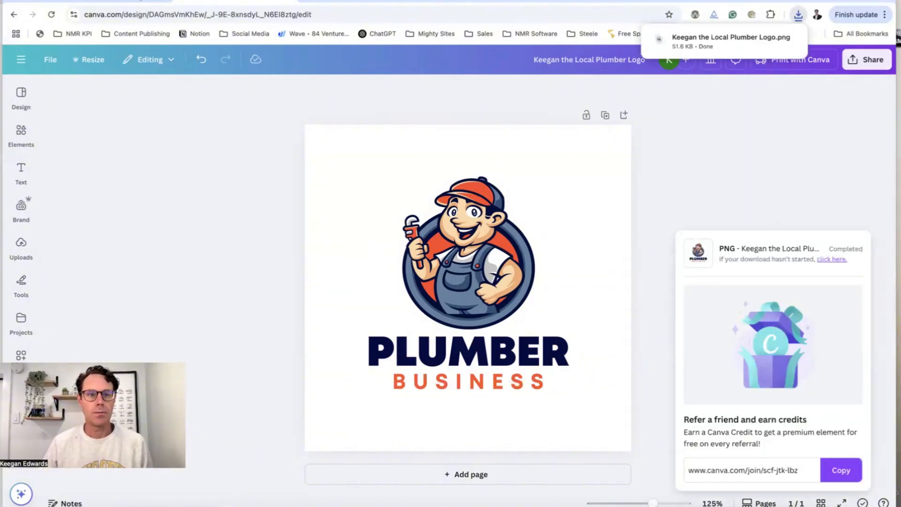
click(149, 1)
Upload the downloaded logo PNG to the header, save it, then try enlarging and shrinking it
click(446, 215)
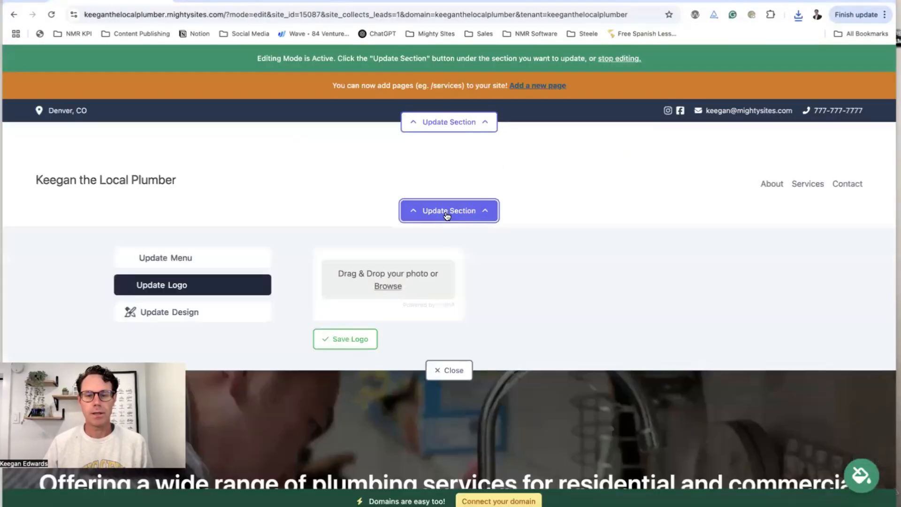
scroll(422, 204, down, 2)
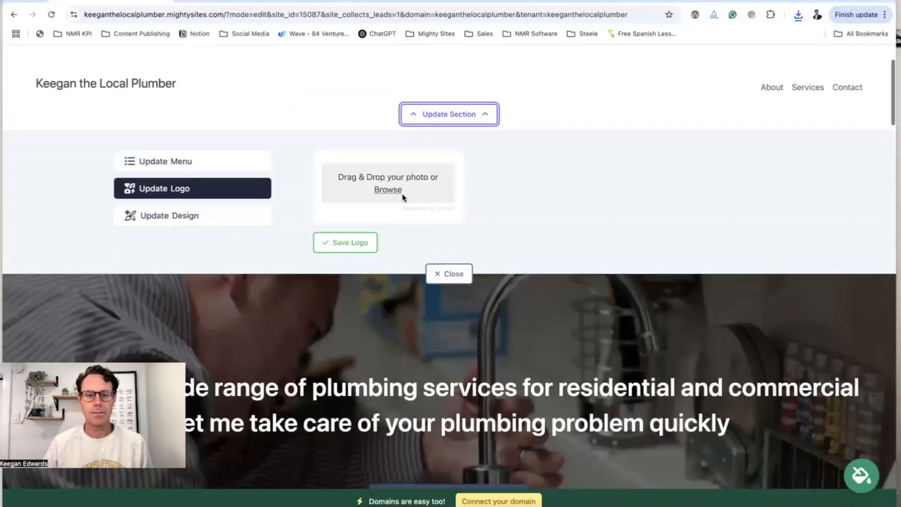
click(474, 219)
click(376, 186)
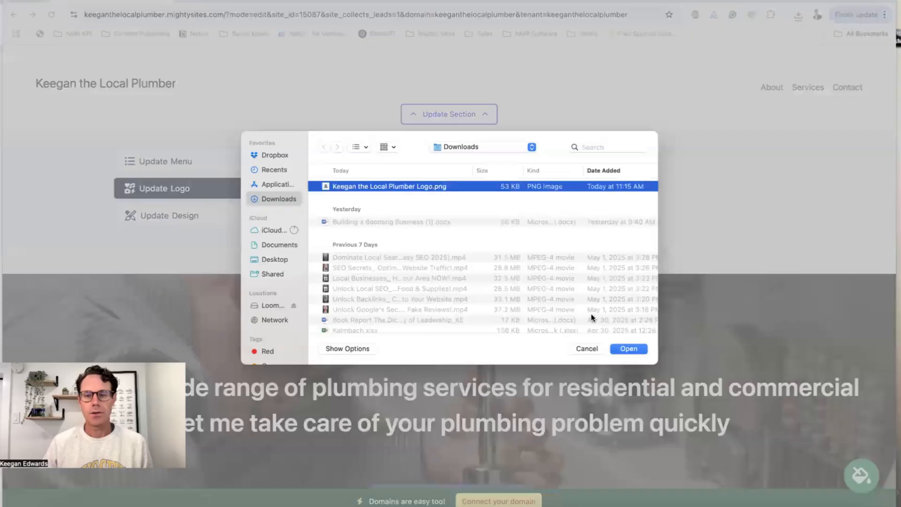
click(631, 348)
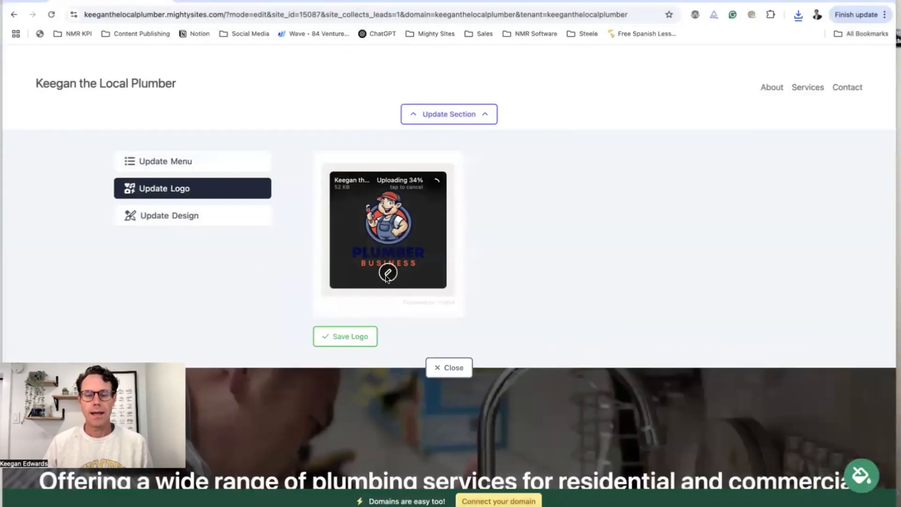
click(365, 339)
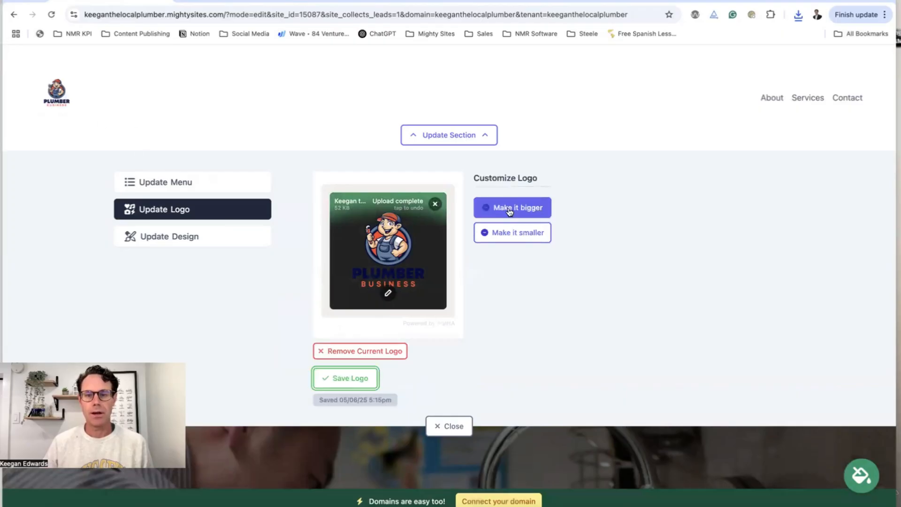
click(511, 208)
click(529, 247)
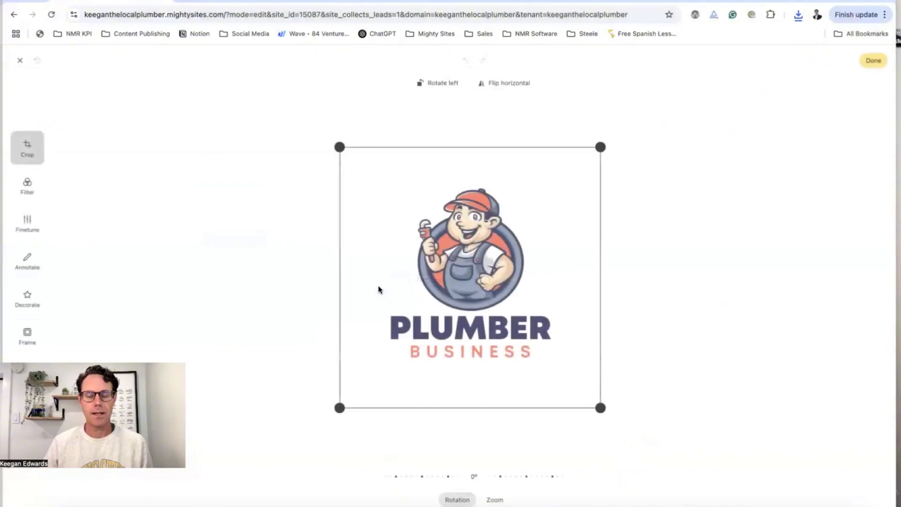
Crop the logo tighter around the plumber mascot and wordmark and save it
drag(339, 145, 360, 185)
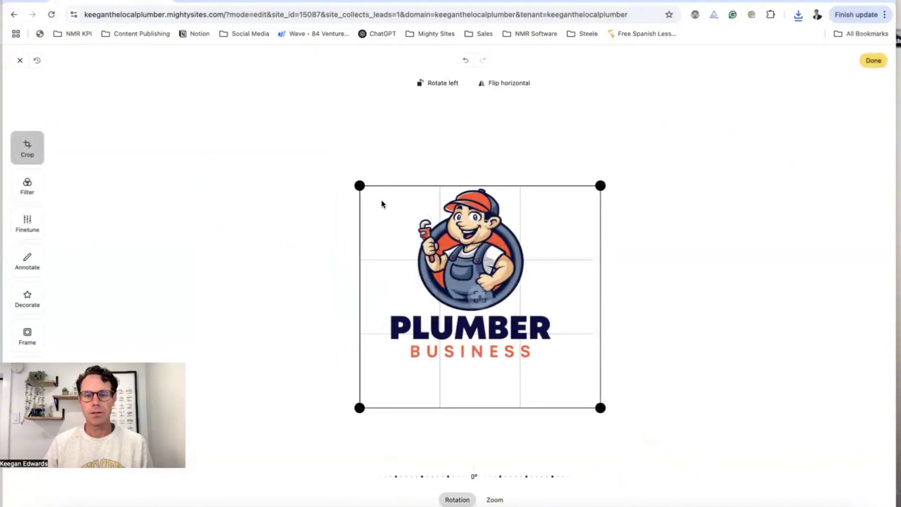
drag(601, 408, 555, 363)
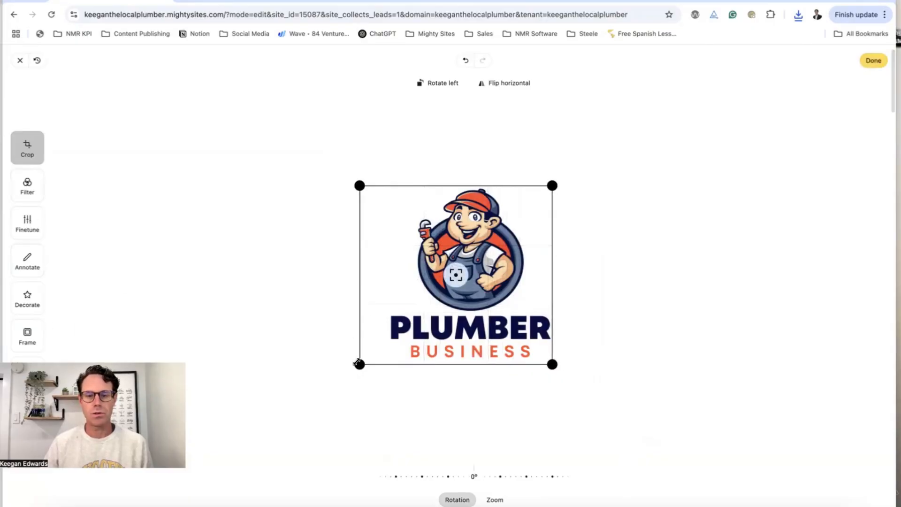
drag(360, 364, 383, 363)
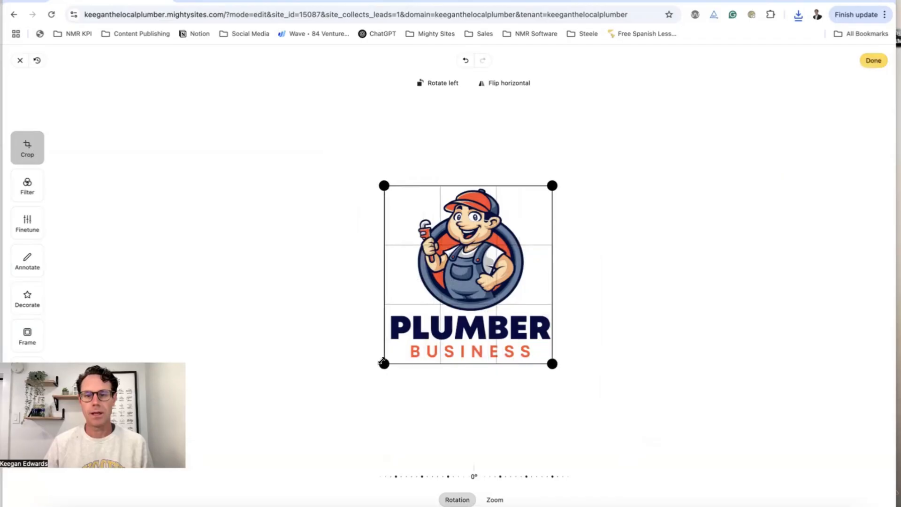
click(859, 64)
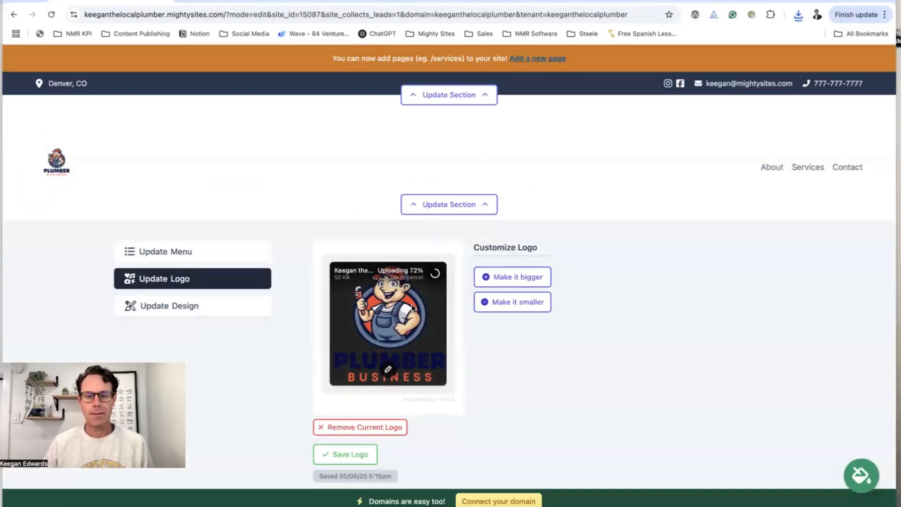
click(368, 455)
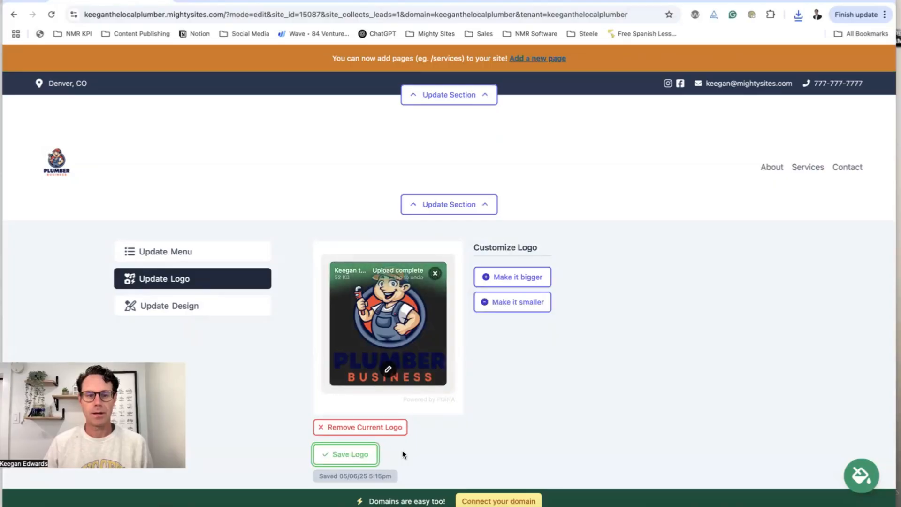
Enlarge the header logo by two sizes
click(513, 285)
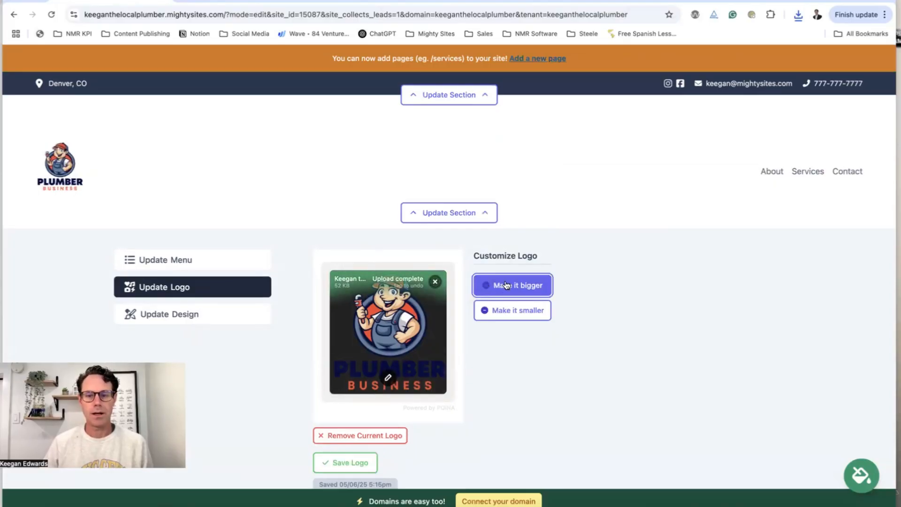
click(512, 288)
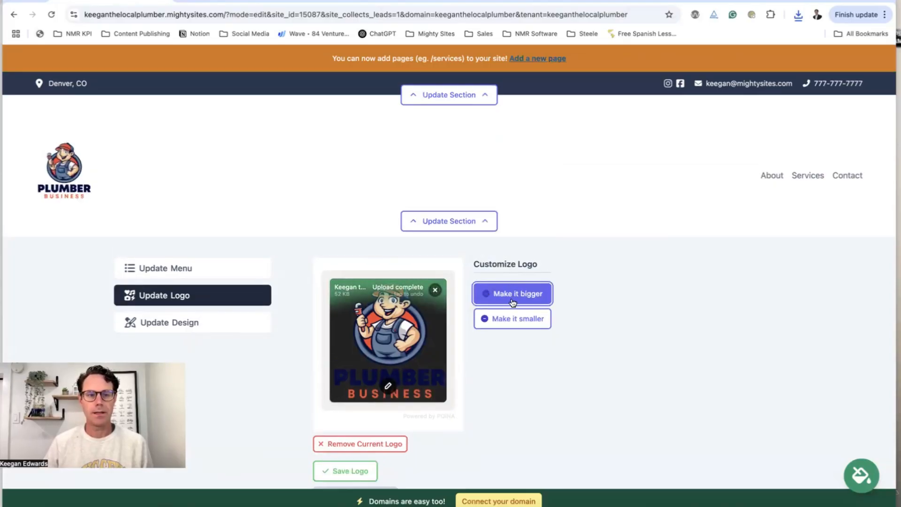
click(175, 273)
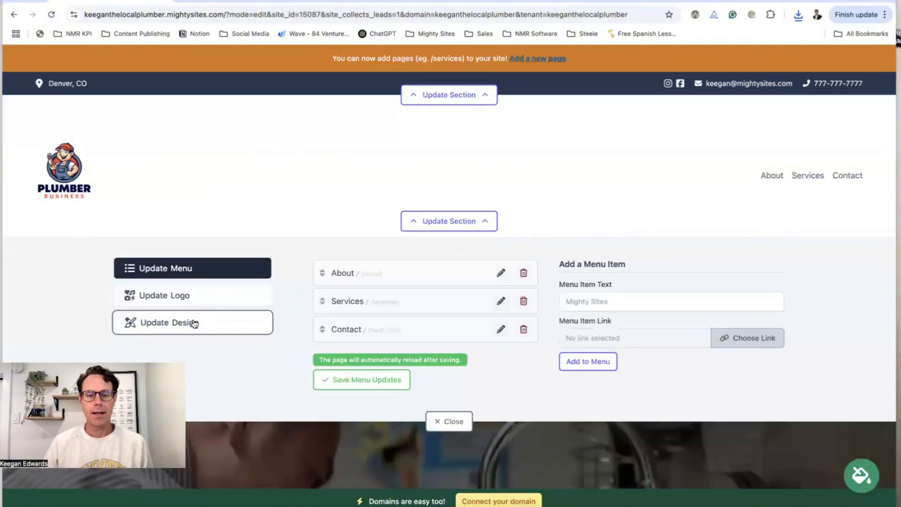
Preview the header layout options, trying a centered-logo layout
click(193, 322)
click(410, 368)
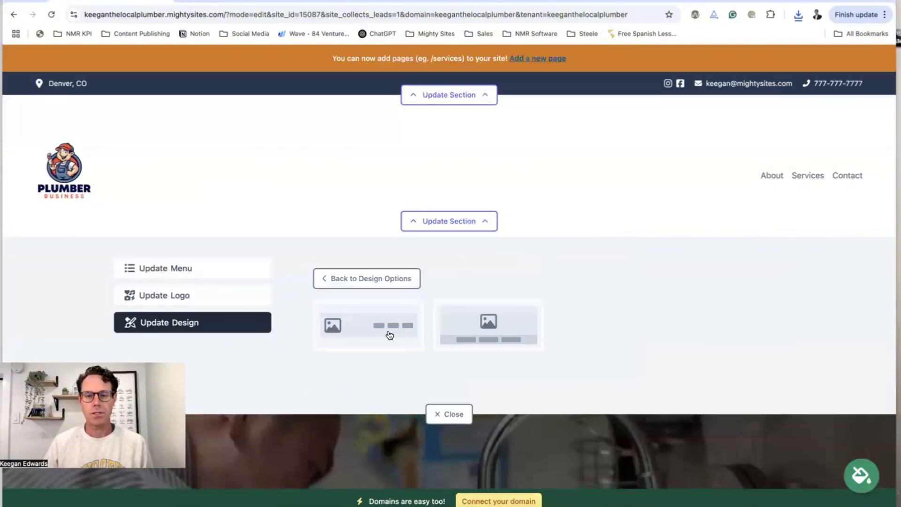
click(509, 338)
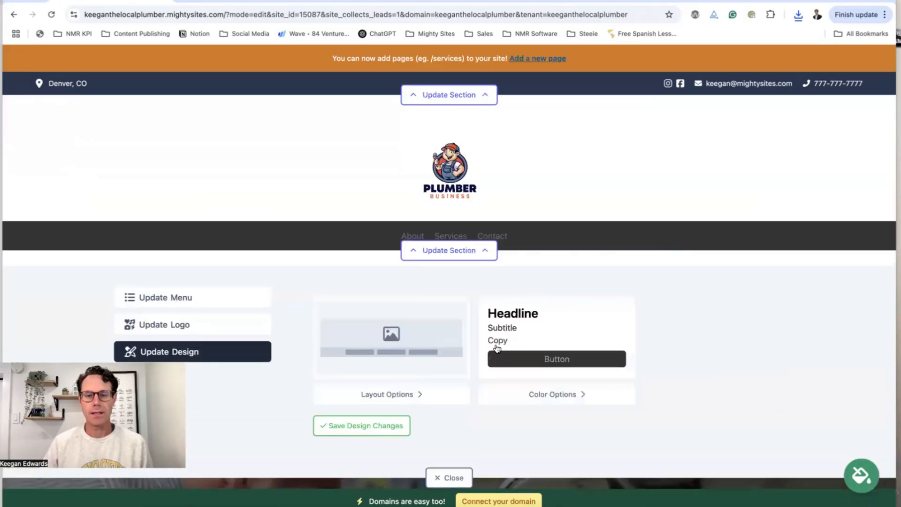
scroll(496, 347, down, 2)
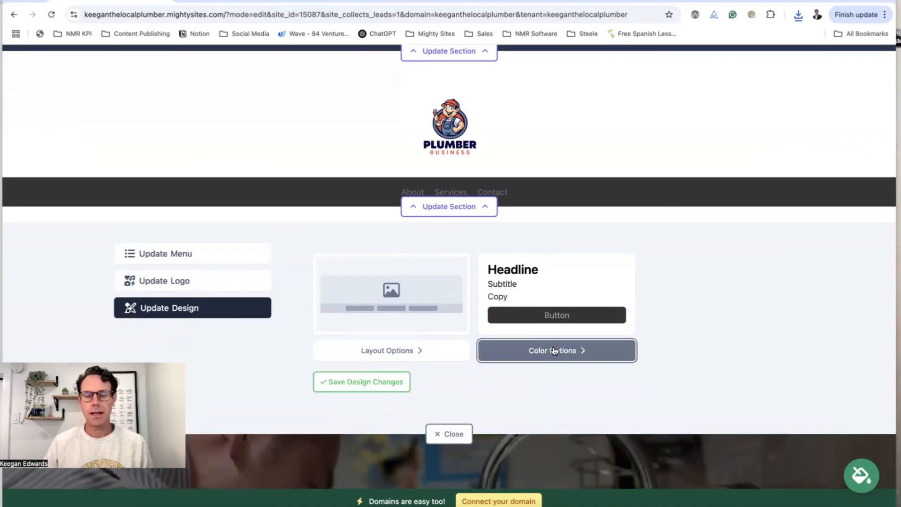
Try the navy, light-grey and teal colour schemes on the header
click(551, 349)
scroll(506, 338, down, 1)
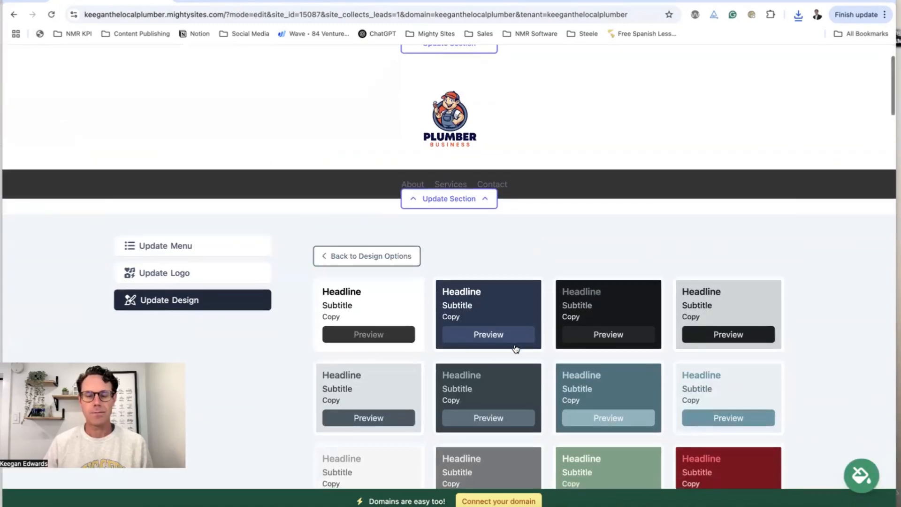
click(490, 331)
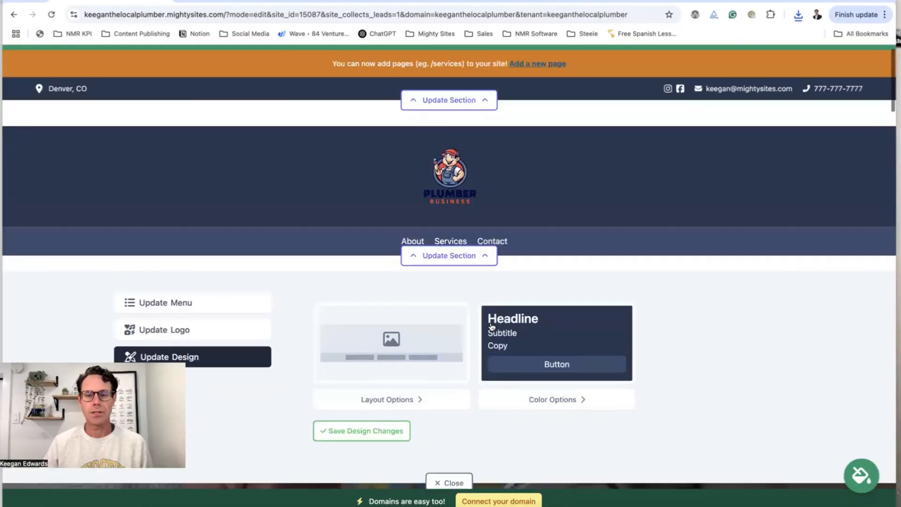
click(568, 409)
scroll(565, 408, down, 3)
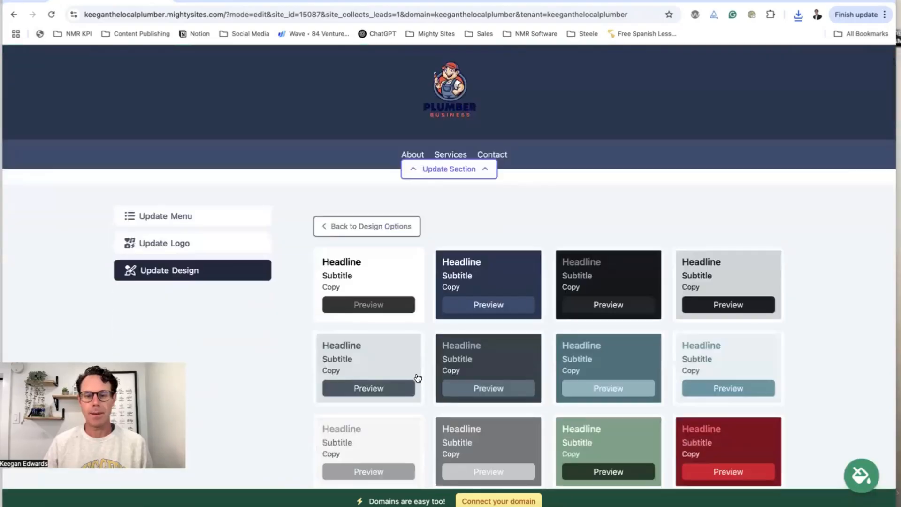
click(405, 379)
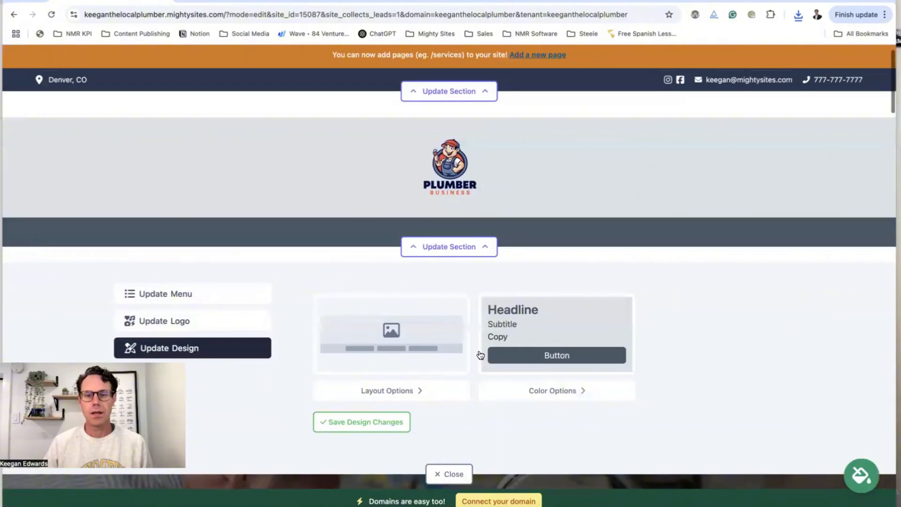
click(564, 390)
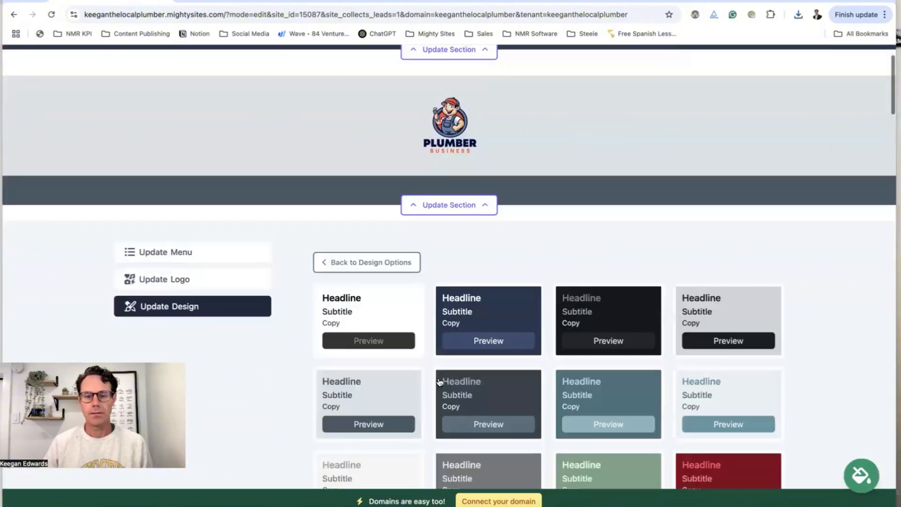
click(600, 385)
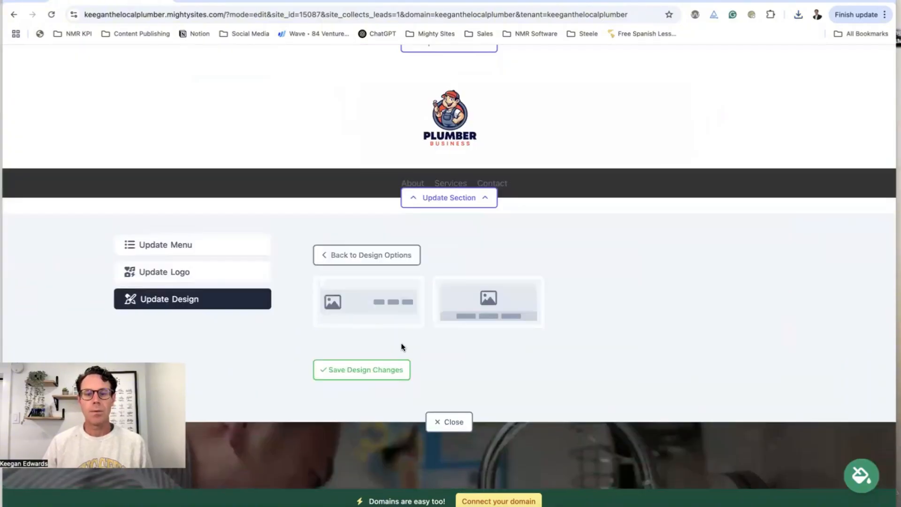
Restore the logo-left, menu-right header layout and close the design panel
click(416, 304)
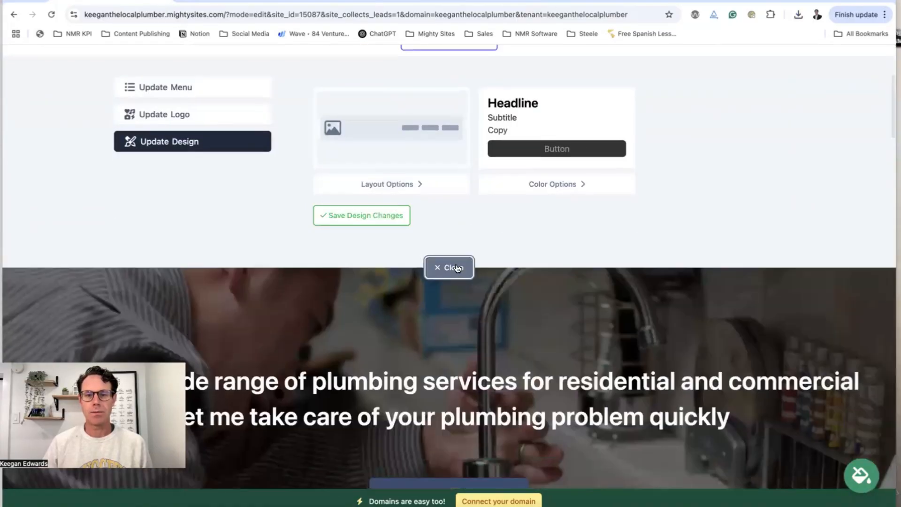
click(448, 267)
scroll(455, 289, up, 5)
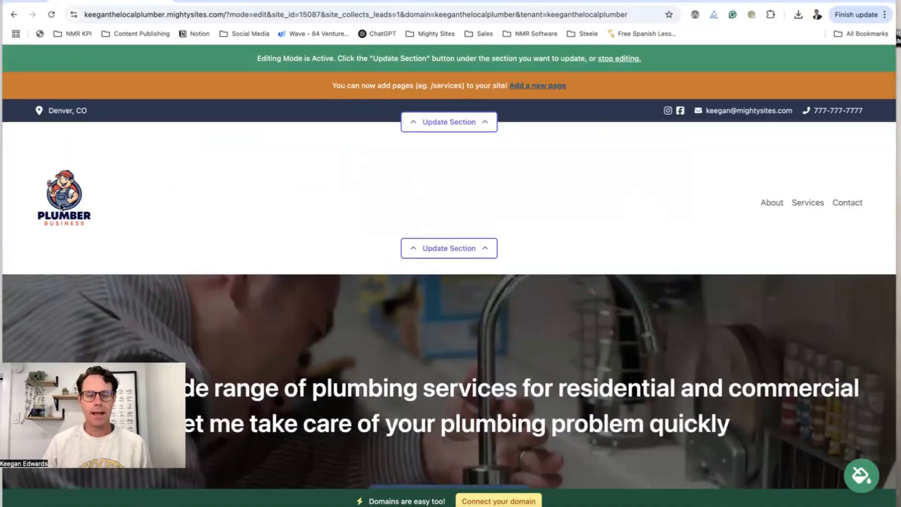
scroll(633, 231, down, 4)
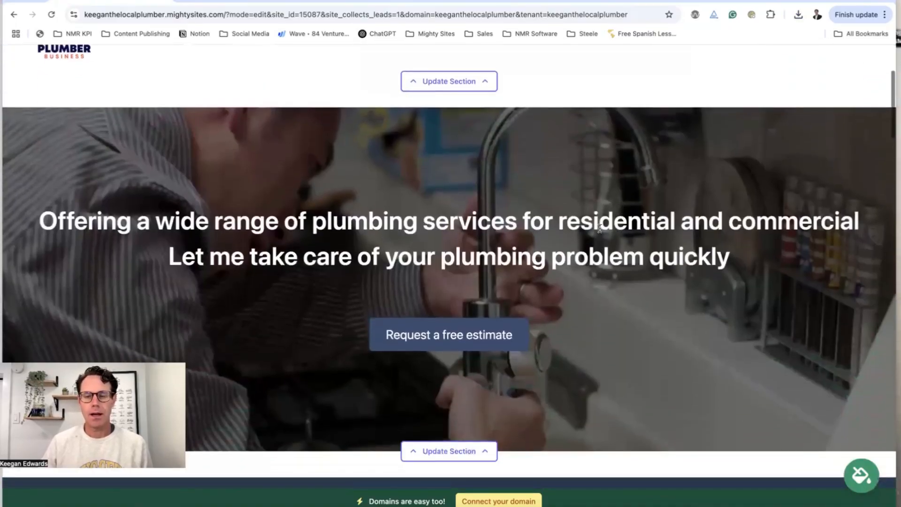
Replace the hero title with the plumber's business name plus '- Denver, CO' and save it
scroll(806, 154, up, 2)
scroll(803, 119, down, 3)
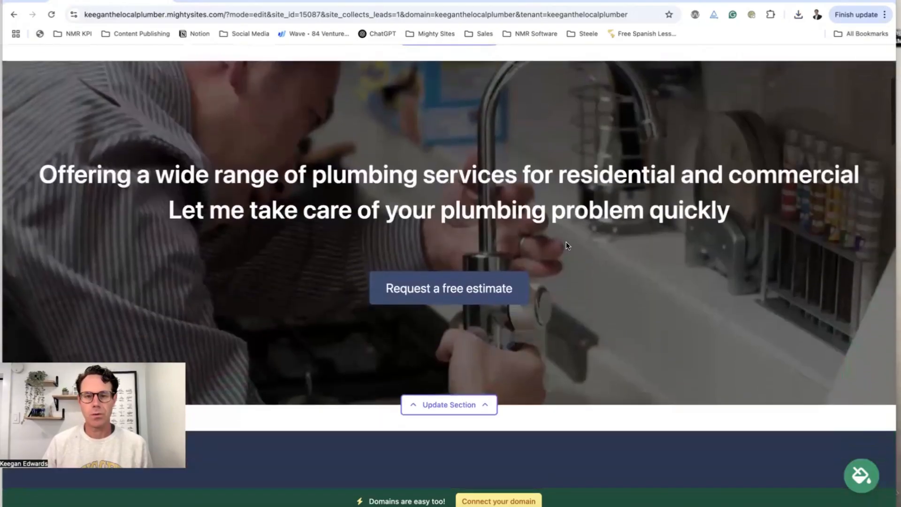
click(465, 404)
scroll(464, 403, down, 4)
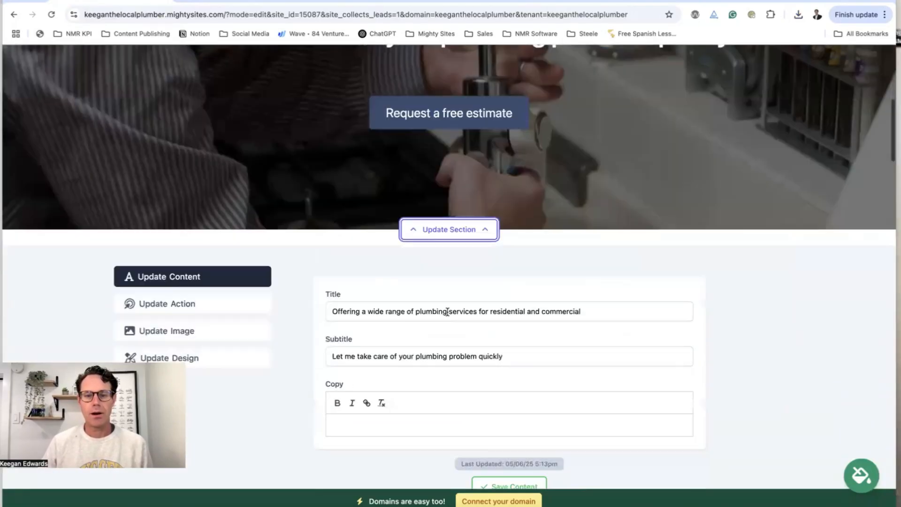
triple_click(448, 311)
text(K)
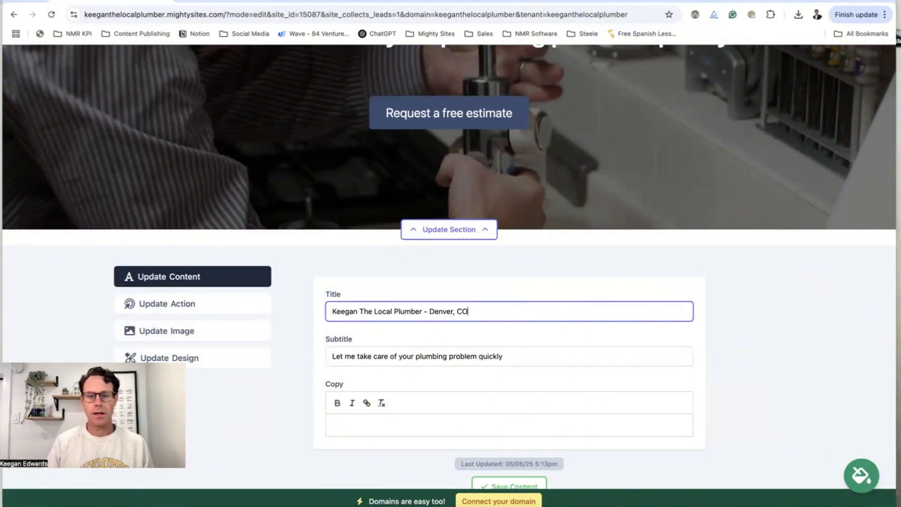
scroll(469, 400, down, 2)
click(497, 416)
scroll(488, 312, up, 5)
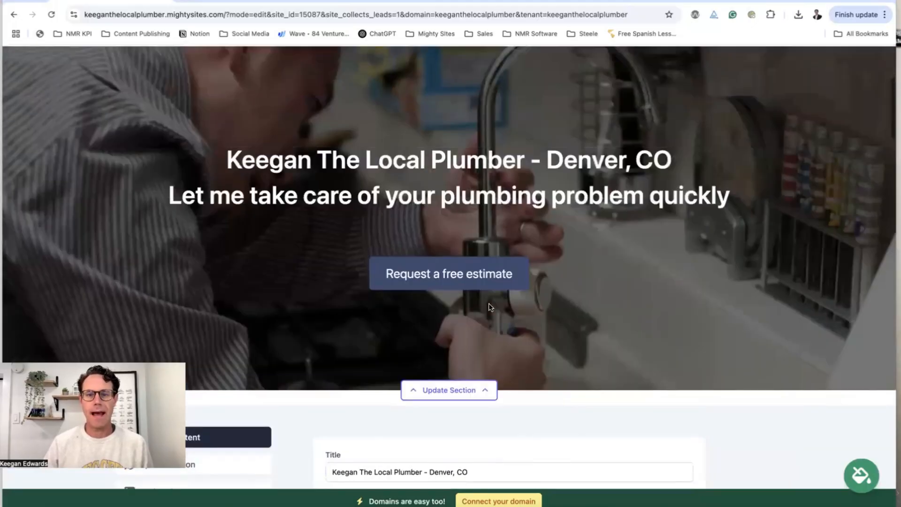
scroll(489, 307, up, 2)
scroll(526, 291, down, 3)
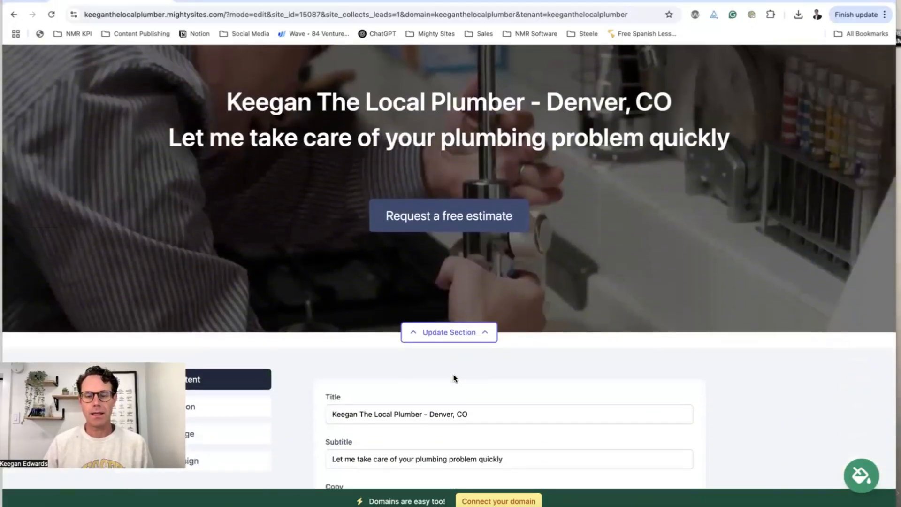
scroll(453, 378, down, 3)
Check where the hero button links, dismiss the link chooser unchanged, and test the estimate button
click(214, 261)
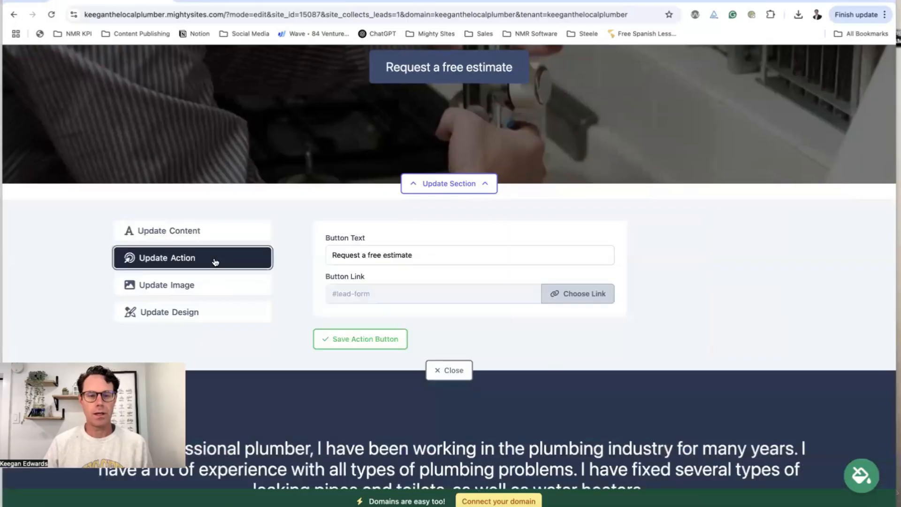
click(546, 297)
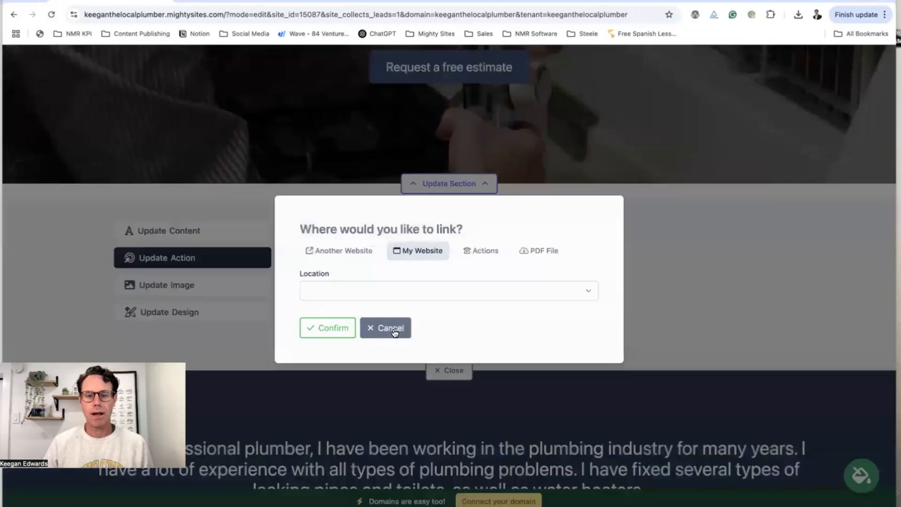
click(391, 329)
scroll(453, 149, up, 2)
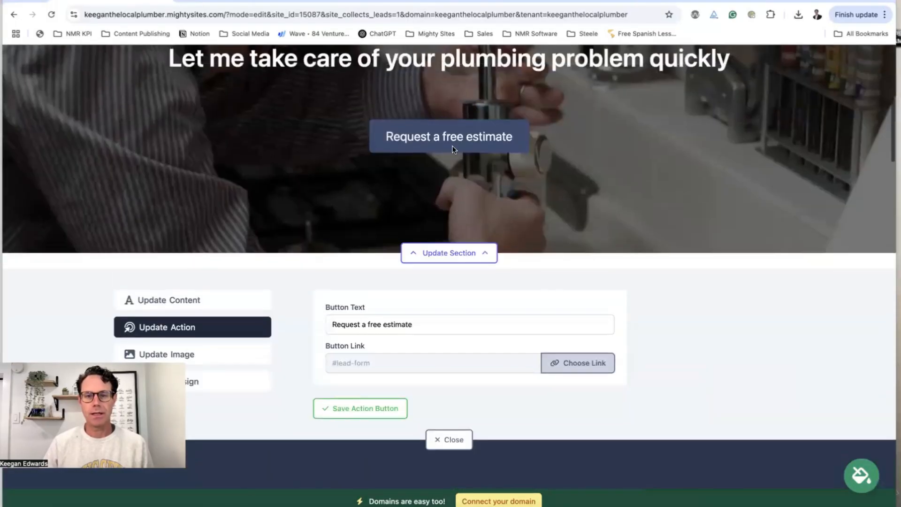
scroll(430, 178, up, 2)
click(444, 196)
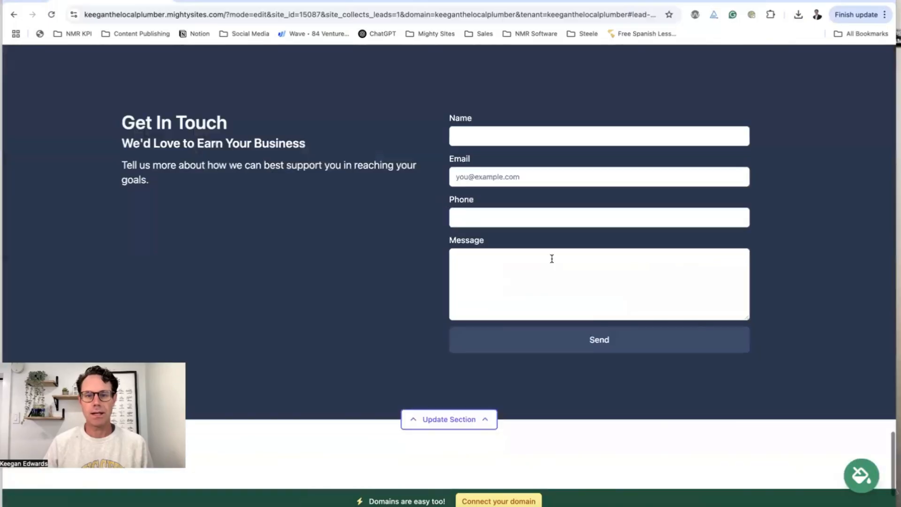
Browse the Actions, Another Website and My Website link options, cancel, and close the hero editor
scroll(518, 227, up, 15)
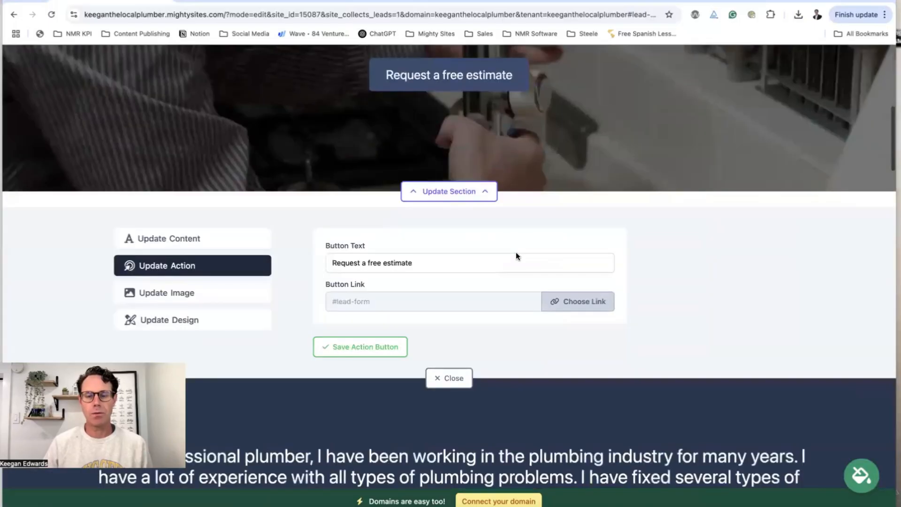
scroll(516, 255, up, 1)
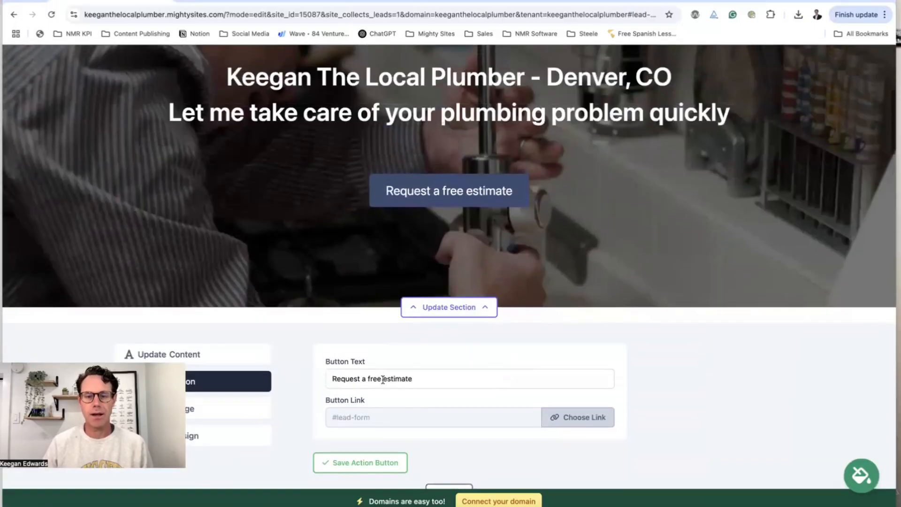
click(563, 421)
click(477, 253)
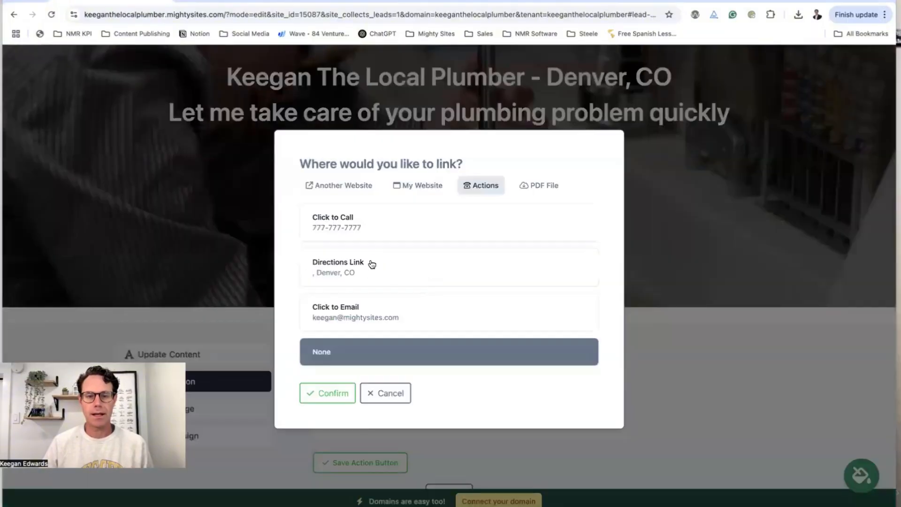
click(328, 185)
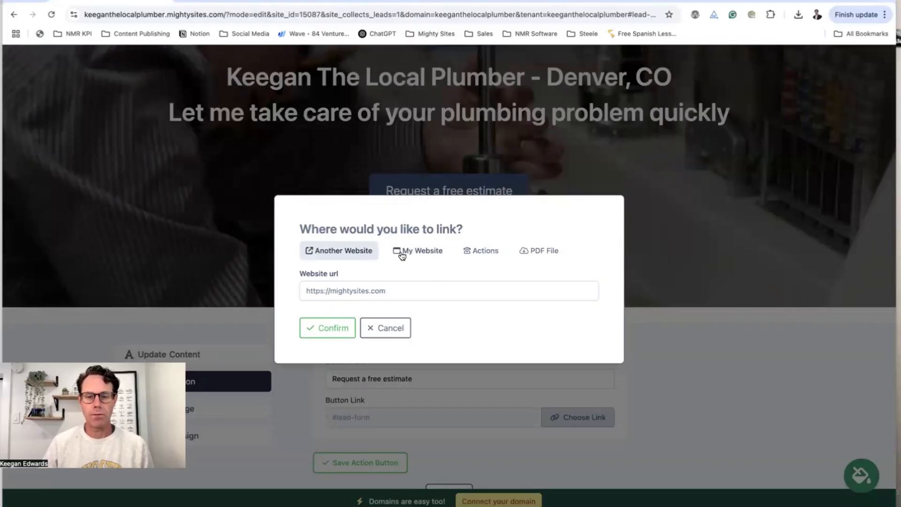
click(416, 255)
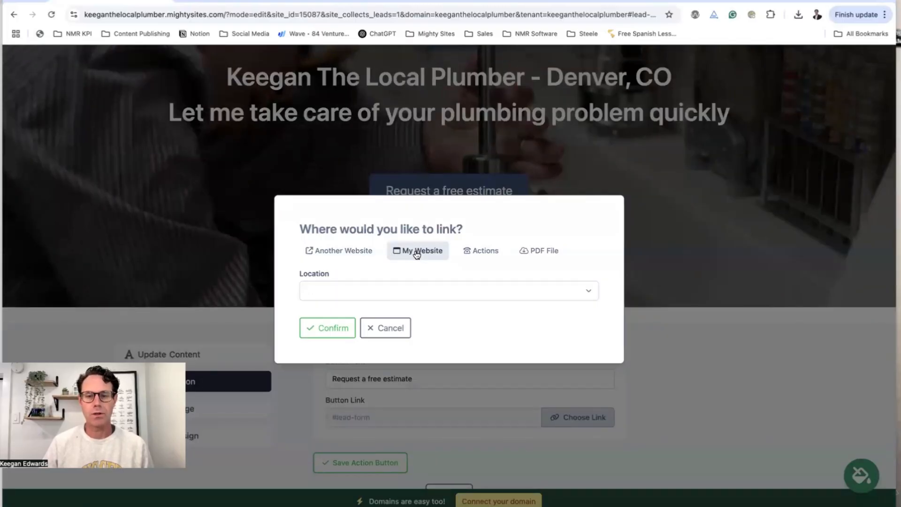
click(392, 328)
scroll(472, 382, down, 2)
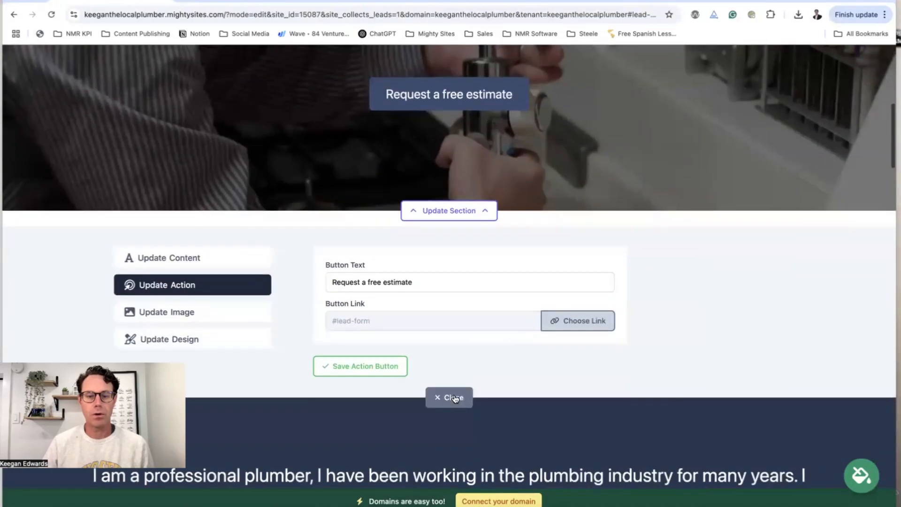
click(458, 396)
Give the About Me section the subtitle 'How We Got Started'
scroll(457, 394, up, 8)
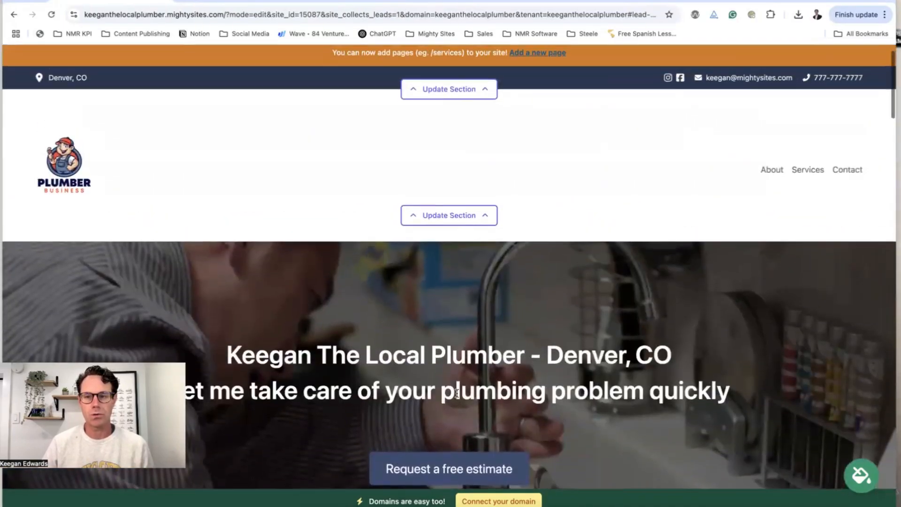
scroll(459, 397, down, 5)
scroll(459, 397, down, 10)
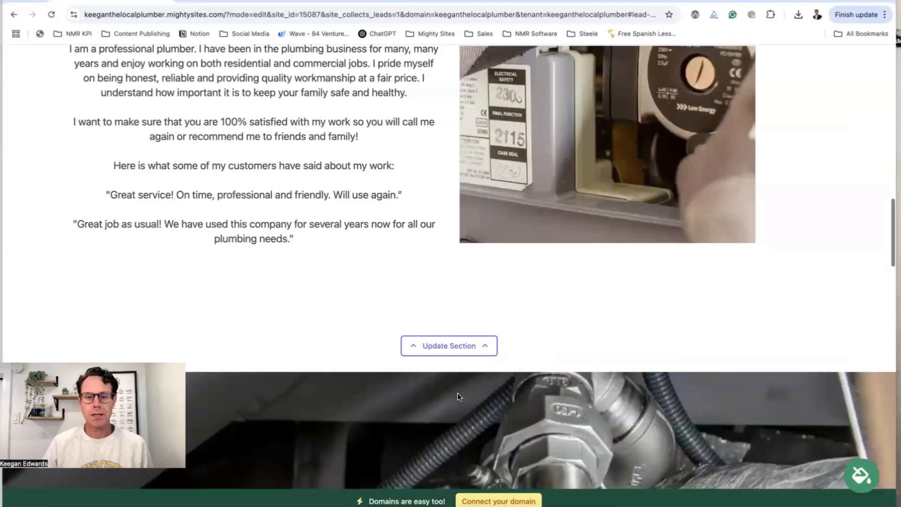
click(459, 348)
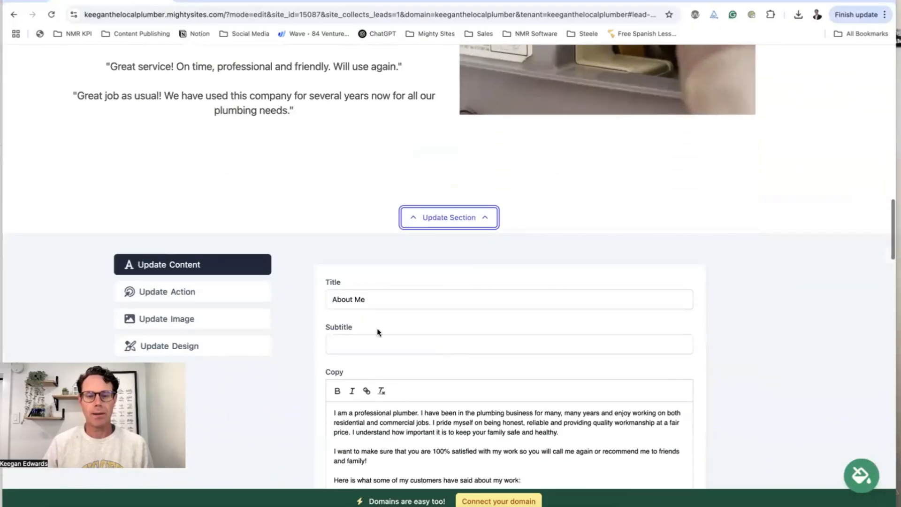
click(371, 346)
text(How We Got Started)
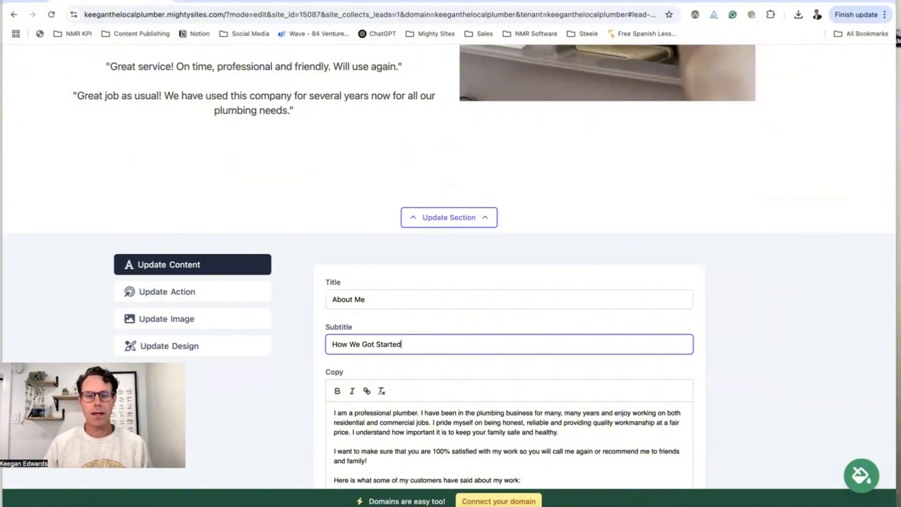
key(Return)
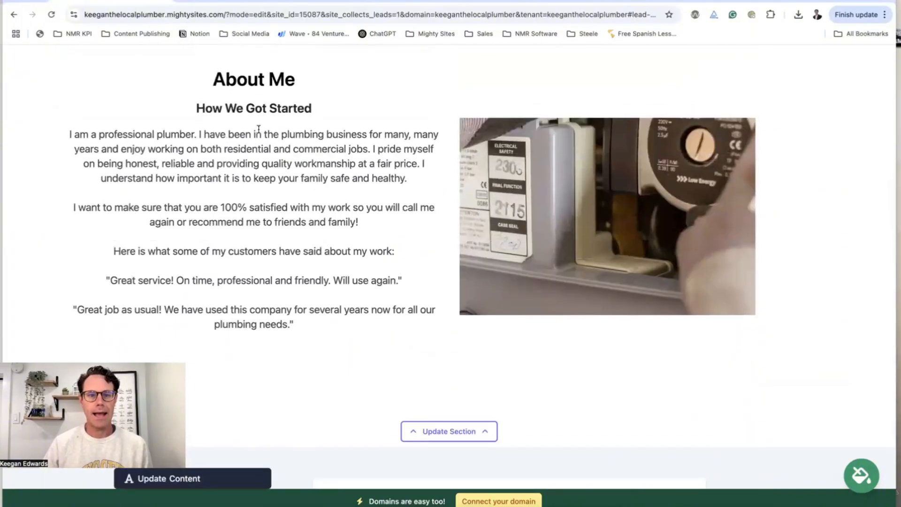
scroll(263, 155, up, 2)
scroll(280, 182, down, 10)
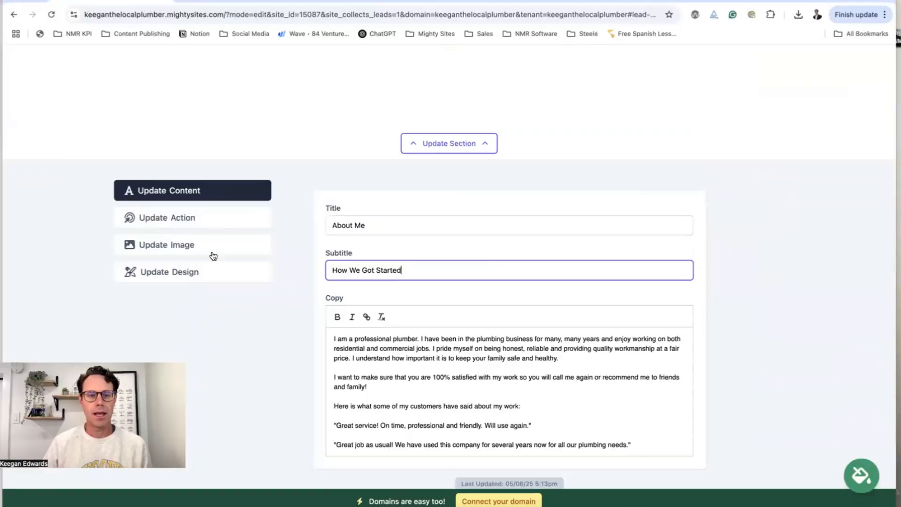
click(213, 249)
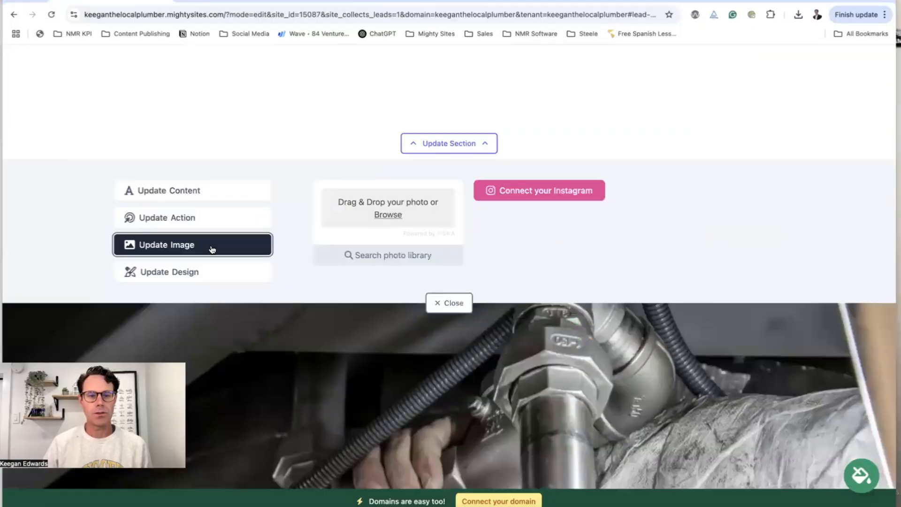
Search the stock photo library for 'faucet' instead of 'Plumber'
click(389, 257)
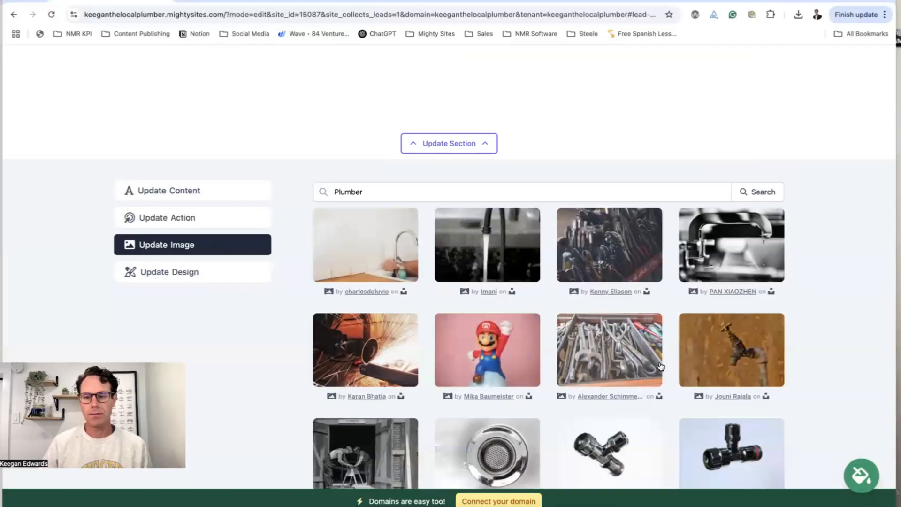
scroll(657, 366, down, 6)
scroll(657, 366, up, 4)
scroll(657, 366, up, 3)
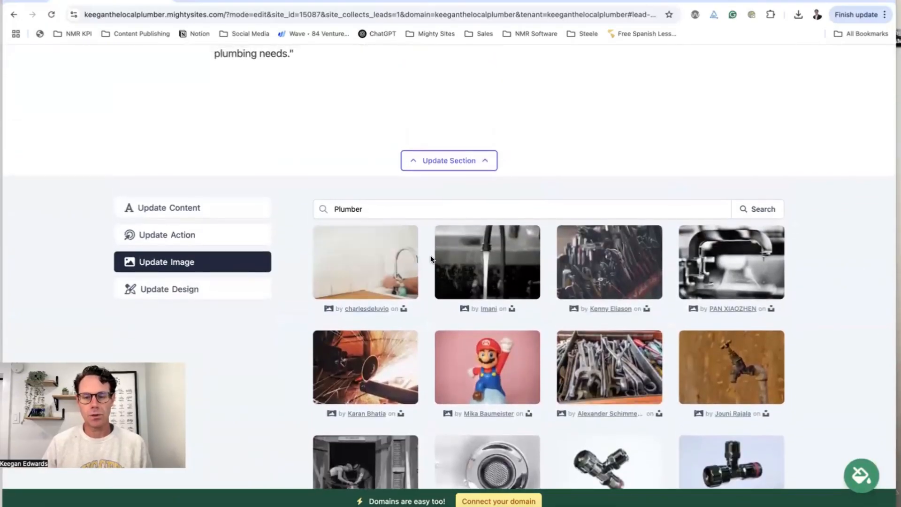
scroll(431, 258, down, 3)
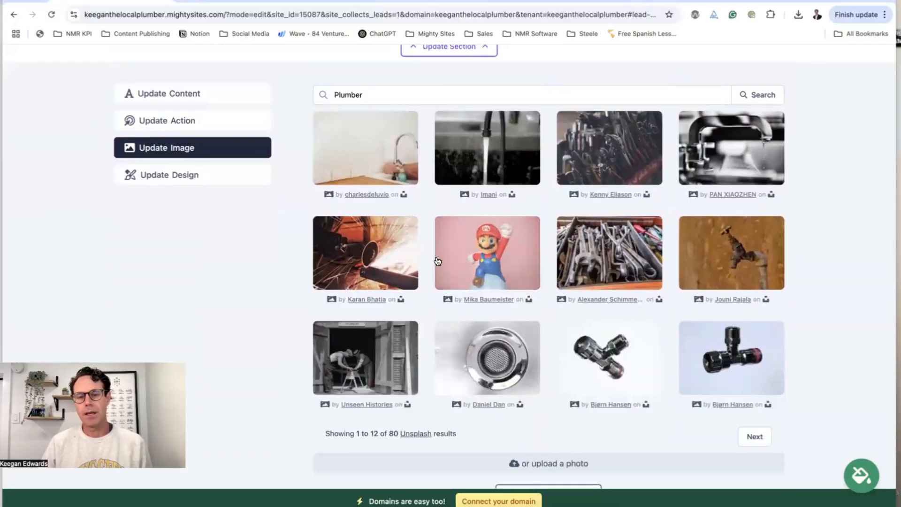
scroll(438, 259, up, 9)
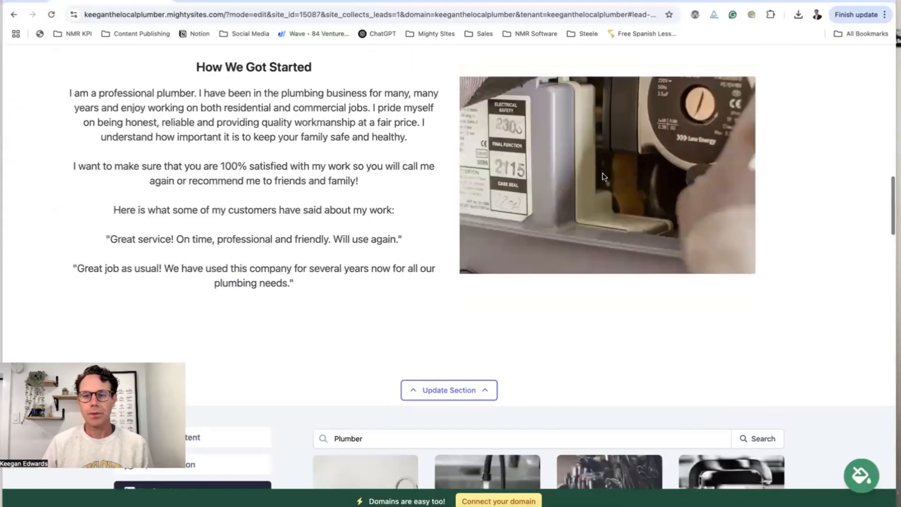
scroll(586, 238, down, 3)
double_click(364, 300)
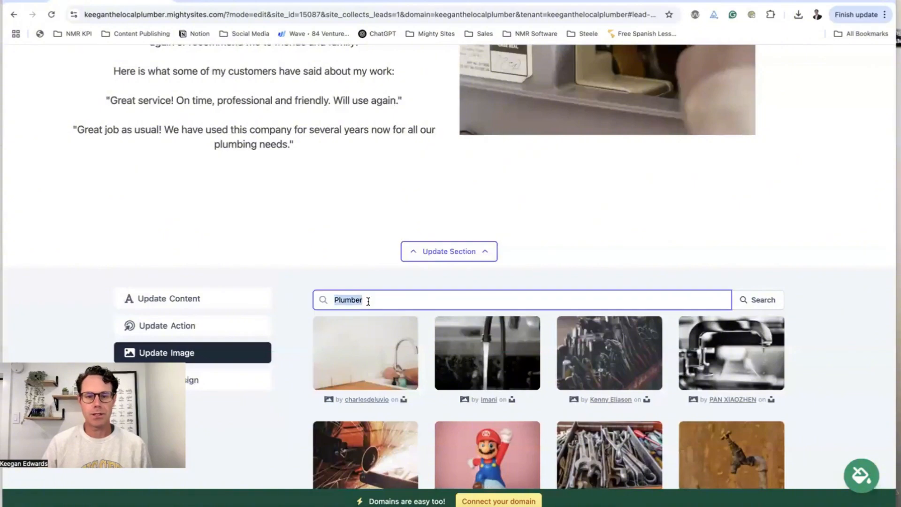
text(faucet)
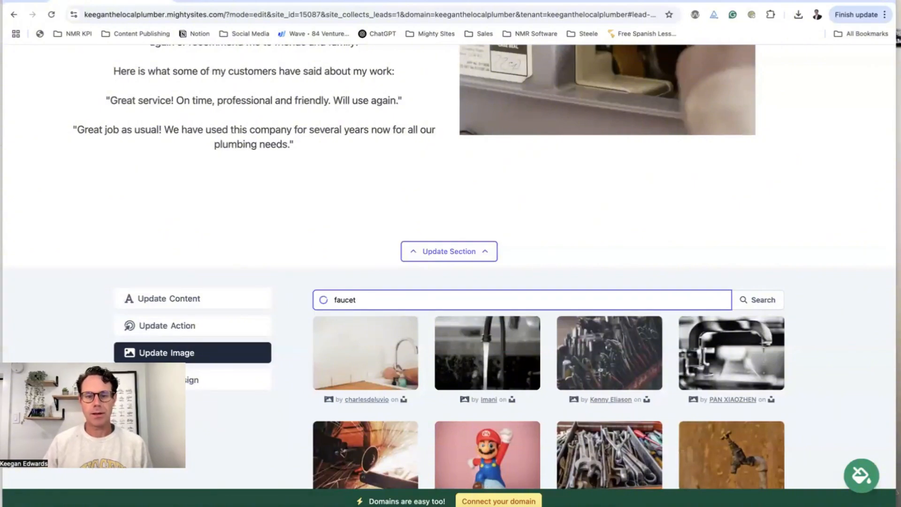
Select the photo of hands under a running faucet and save it as the About Me image
scroll(416, 299, down, 2)
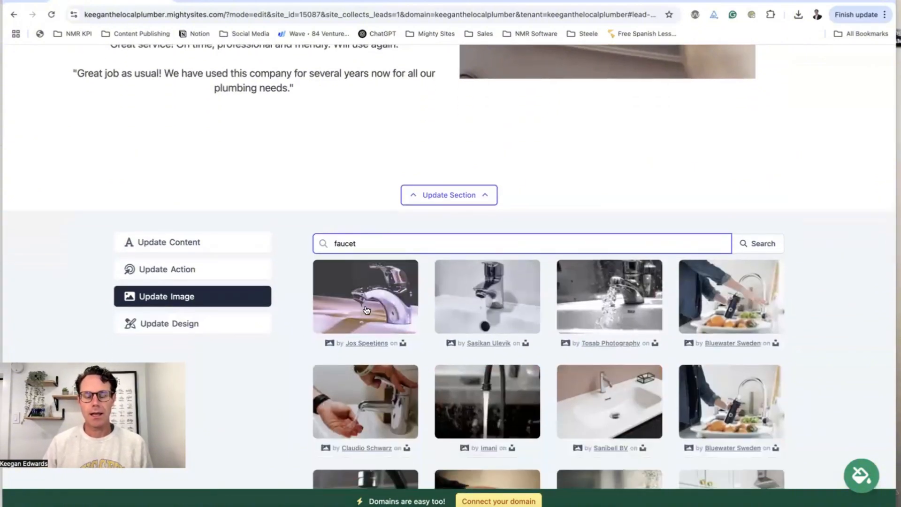
click(365, 389)
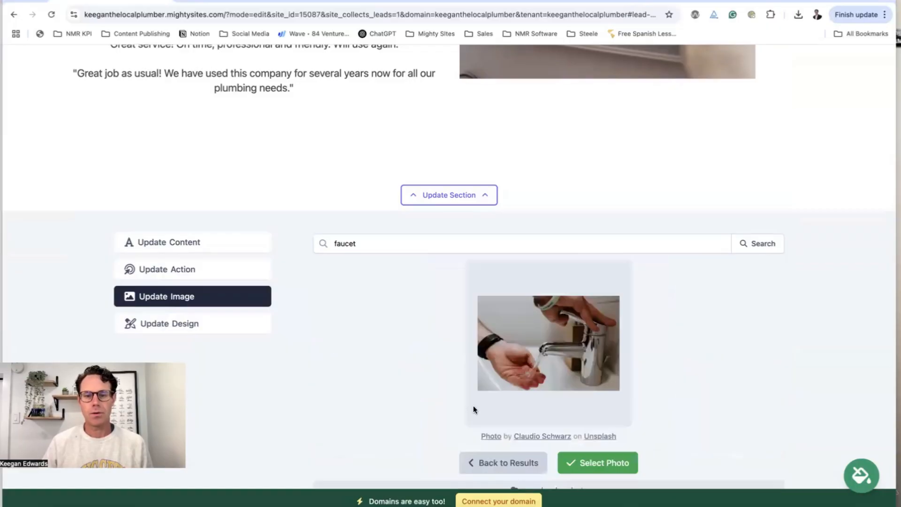
click(603, 462)
scroll(610, 331, down, 6)
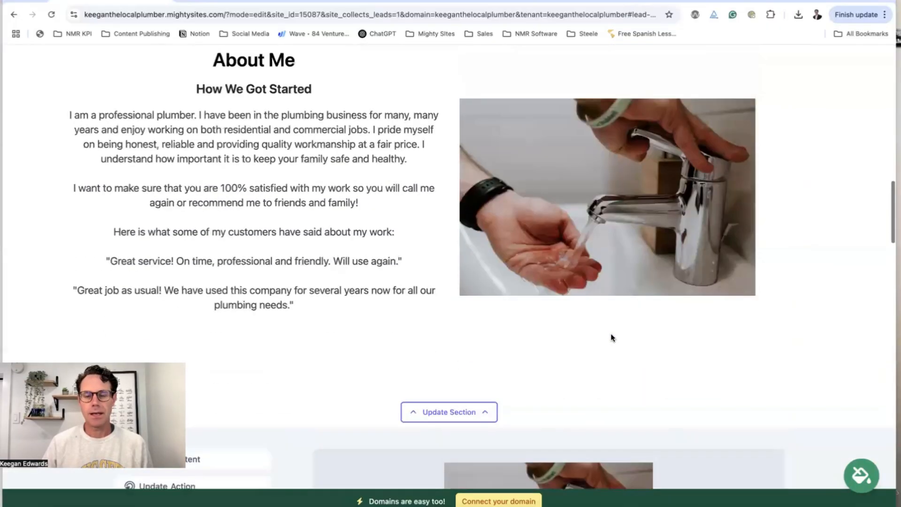
scroll(610, 334, down, 1)
click(547, 332)
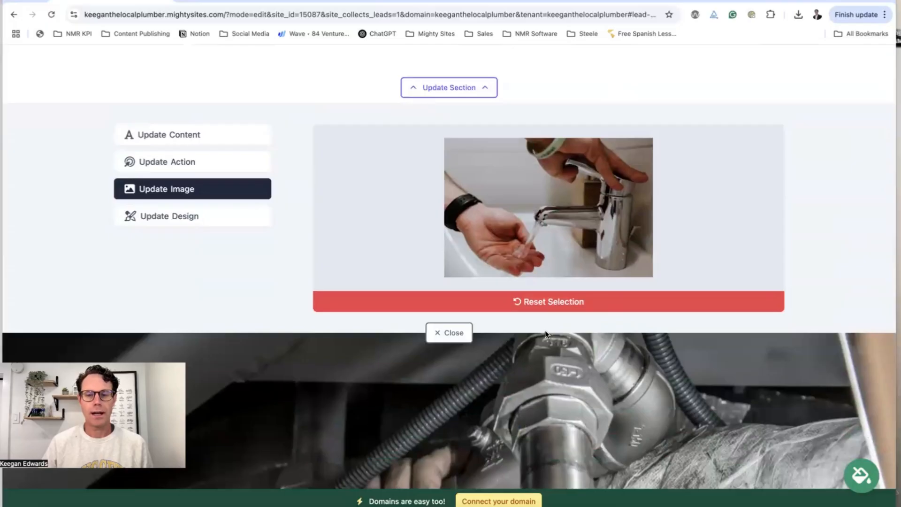
click(213, 197)
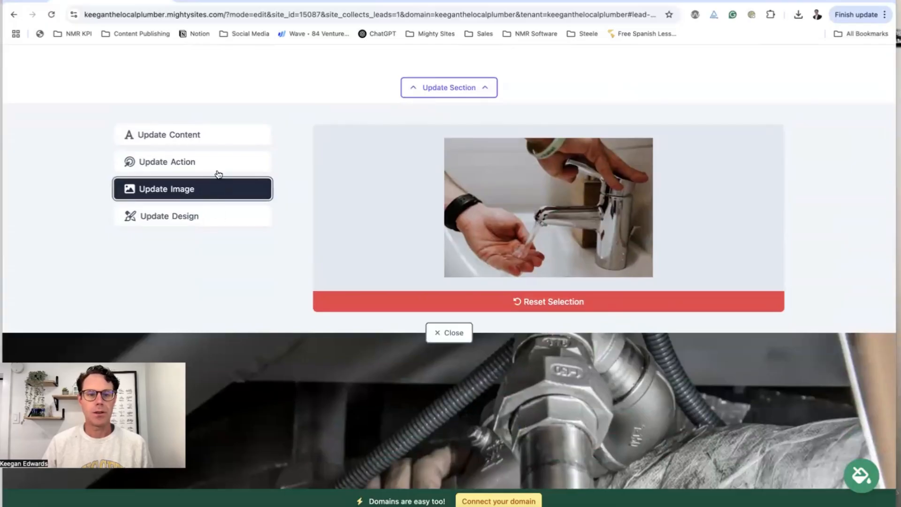
Scroll to the Elfsight widget placeholder and load elfsight.com/google-reviews-widget in a new tab
click(217, 170)
scroll(255, 252, down, 15)
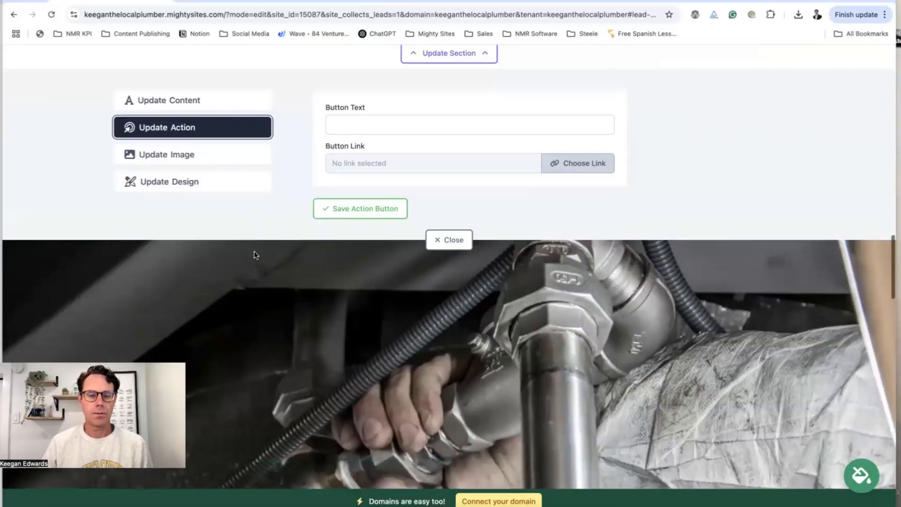
scroll(254, 252, down, 10)
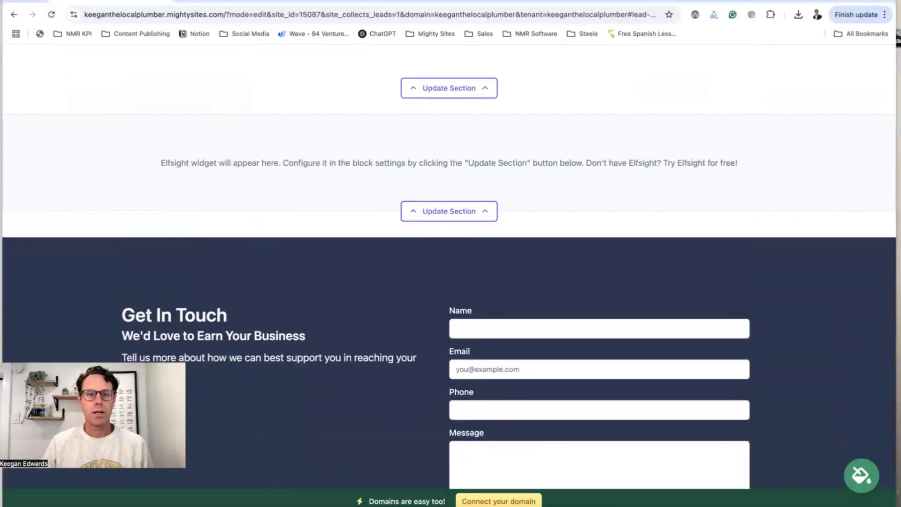
click(305, 2)
text(elf)
key(Return)
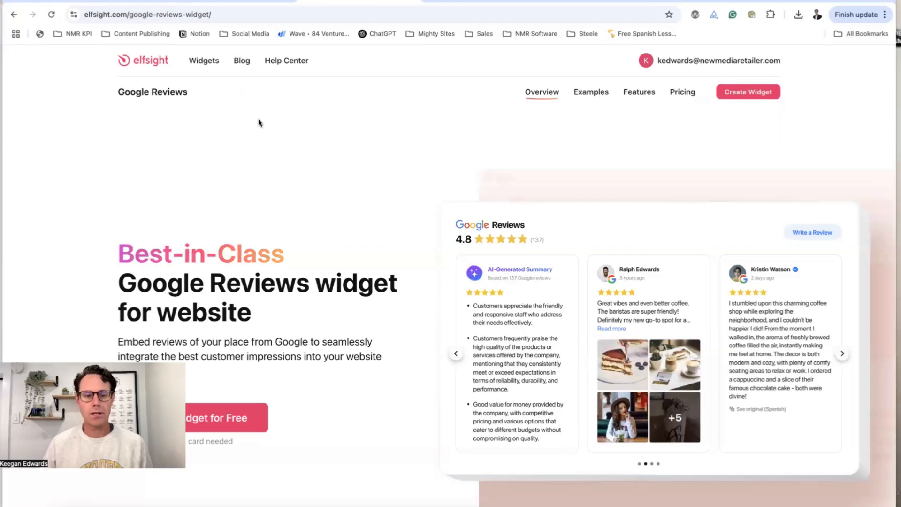
Copy the Google Reviews widget's install embed code from the Elfsight dashboard
mouse_move(205, 64)
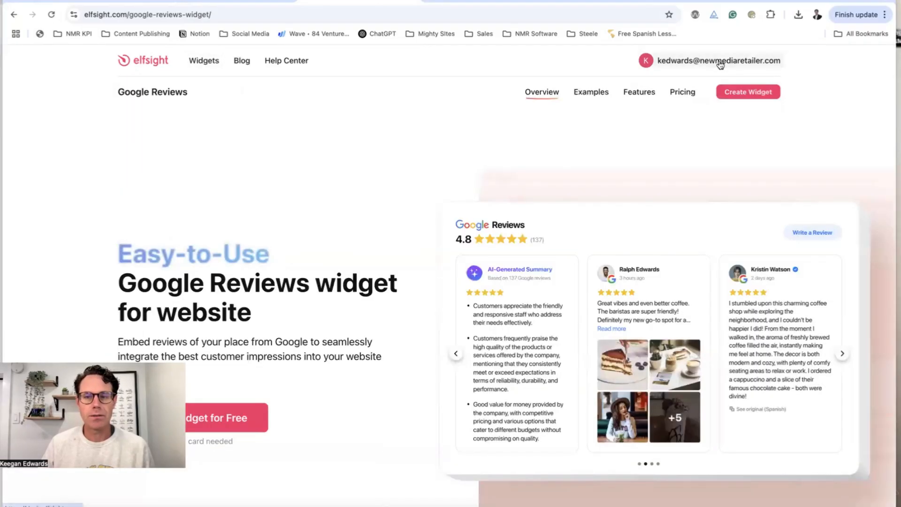
click(718, 64)
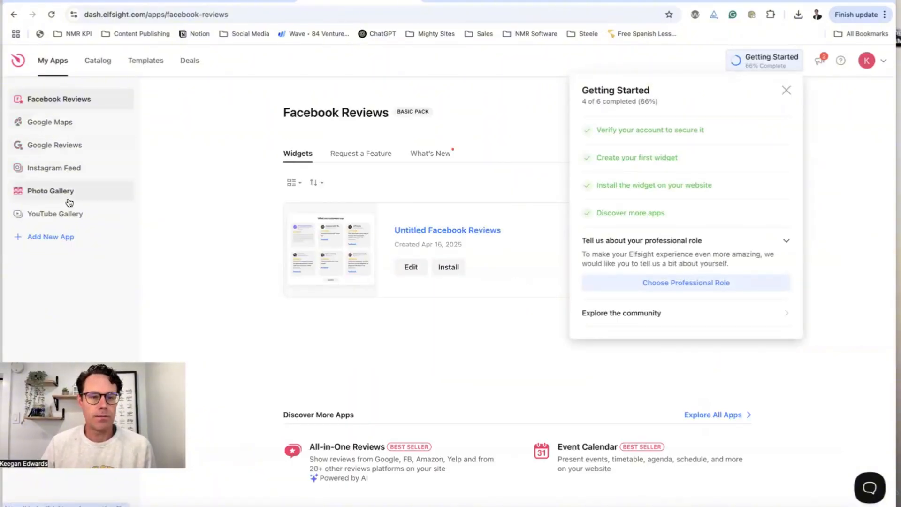
click(76, 143)
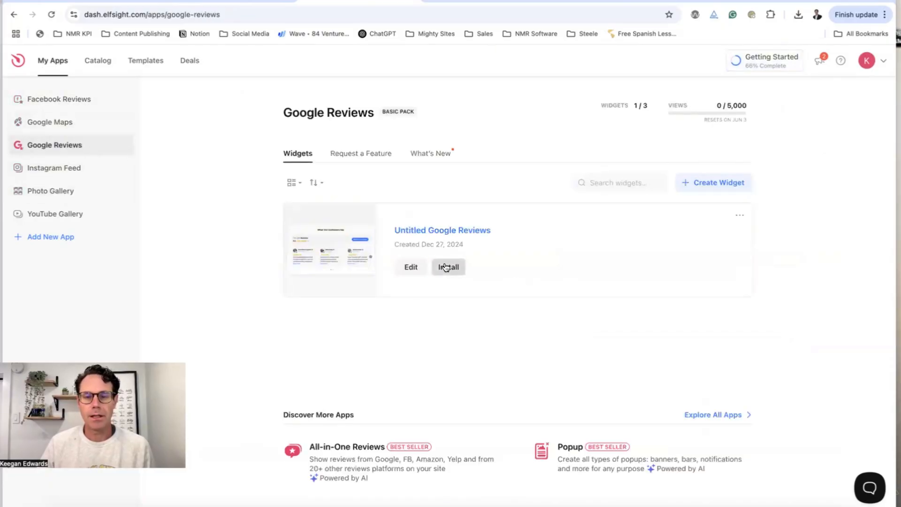
click(446, 266)
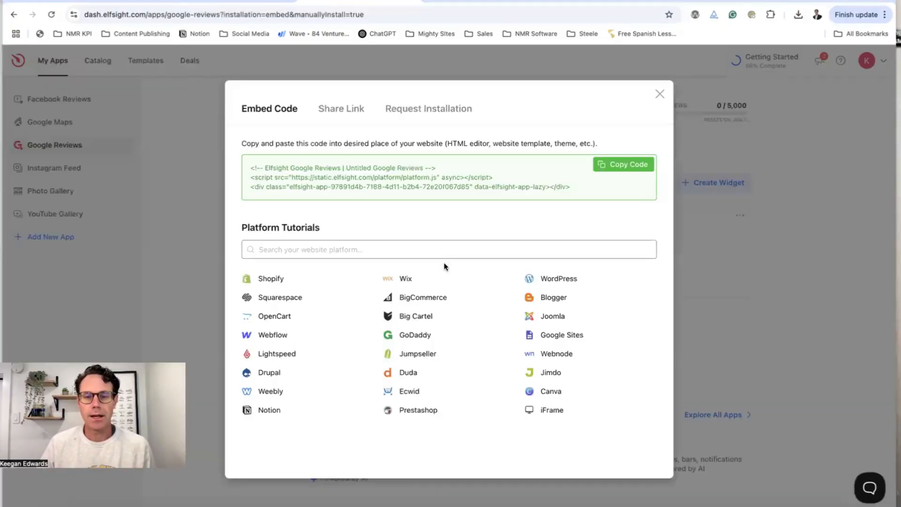
click(646, 161)
click(125, 2)
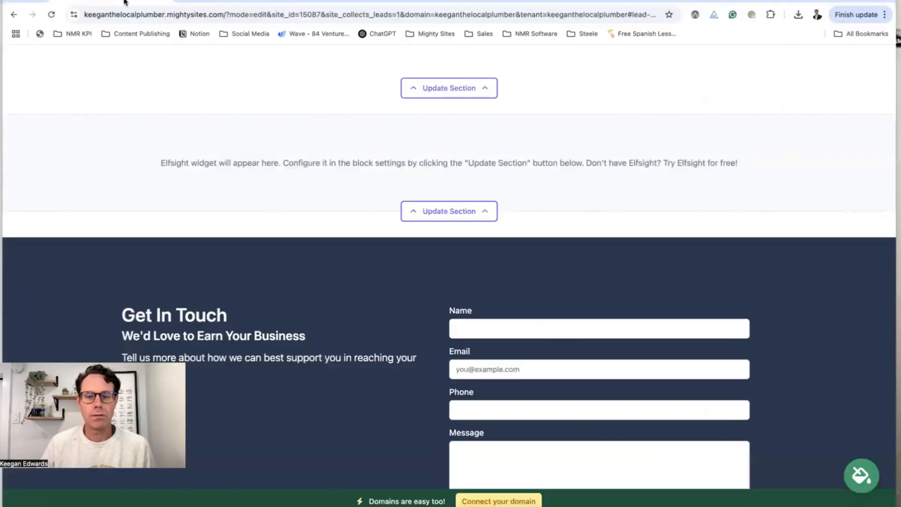
Replace the placeholder widget code with the Elfsight reviews embed code and save it
click(433, 214)
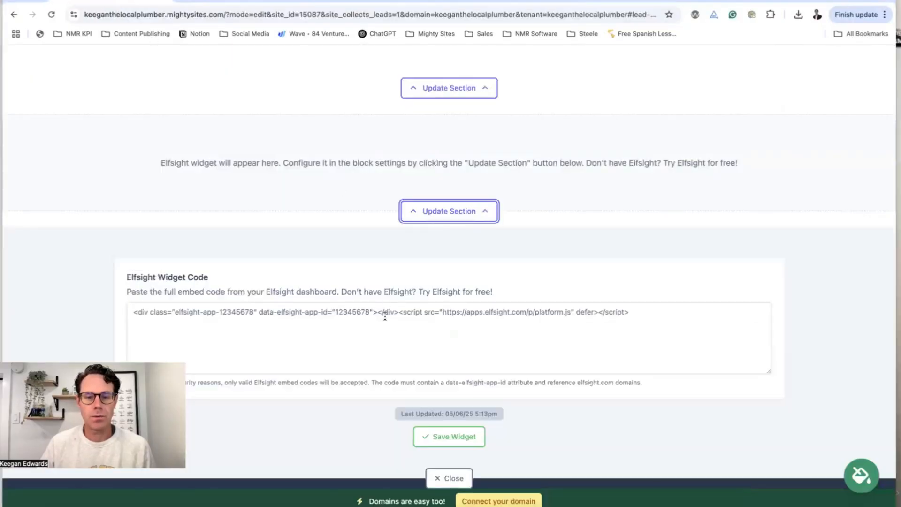
click(385, 316)
key(super+a)
key(super+v)
click(461, 435)
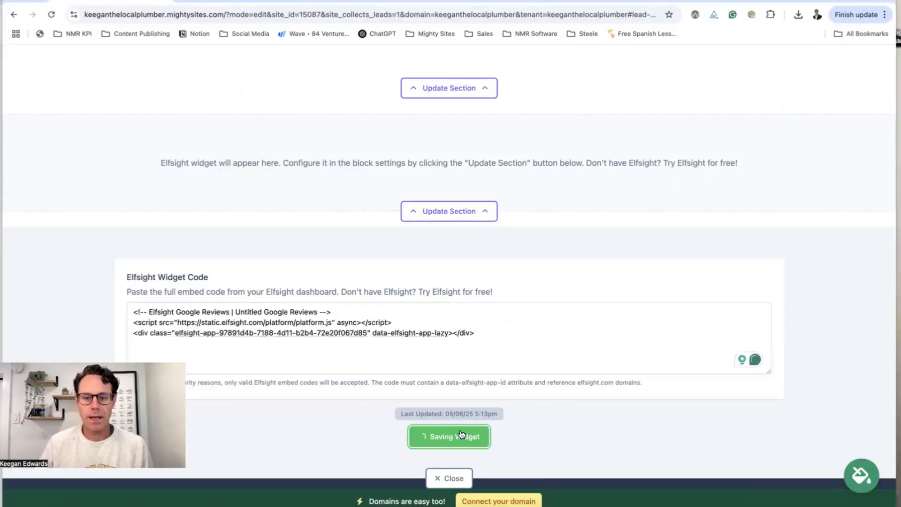
scroll(452, 469, down, 2)
click(452, 428)
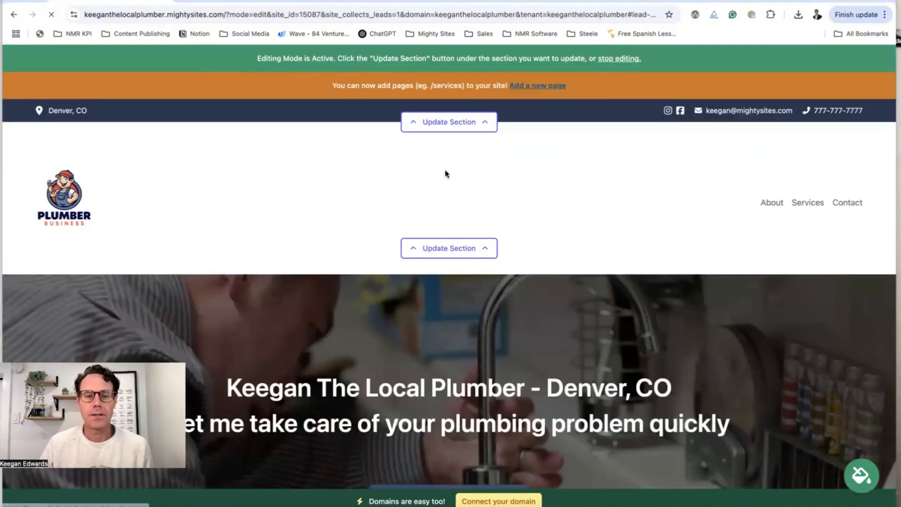
Scroll the home page to check the reviews under What Our Customers Say
scroll(478, 213, down, 9)
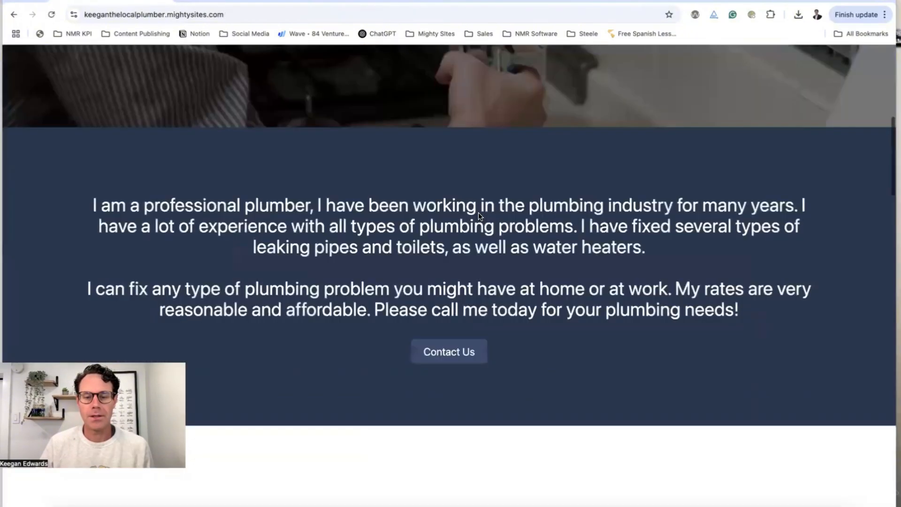
scroll(478, 212, down, 15)
scroll(479, 213, up, 7)
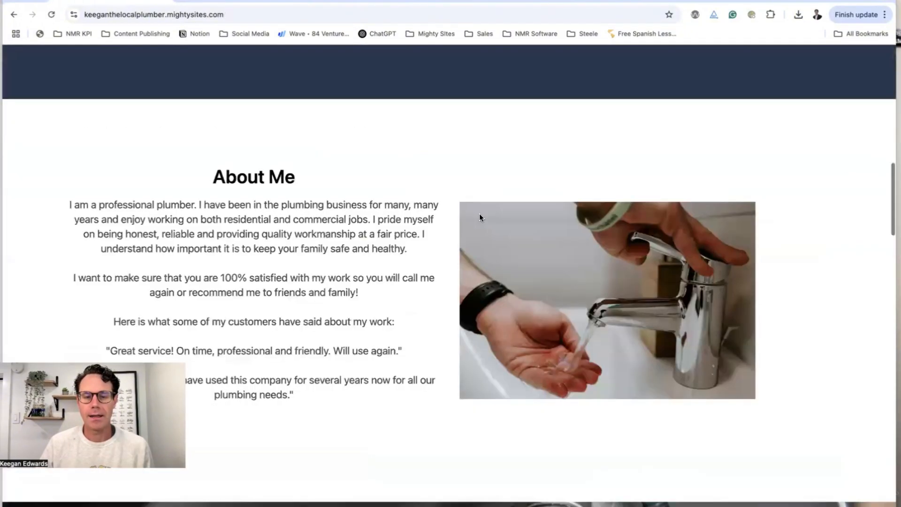
scroll(479, 214, down, 20)
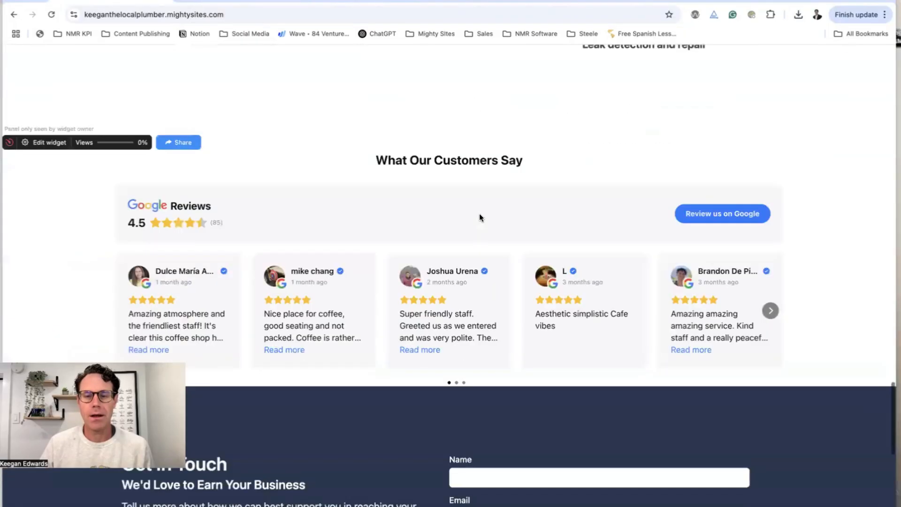
scroll(573, 300, down, 7)
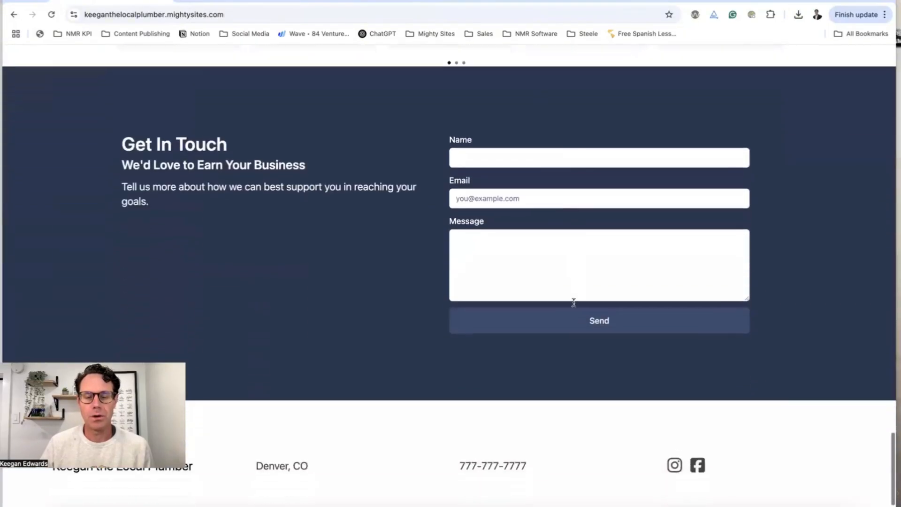
scroll(574, 302, down, 2)
scroll(572, 302, up, 20)
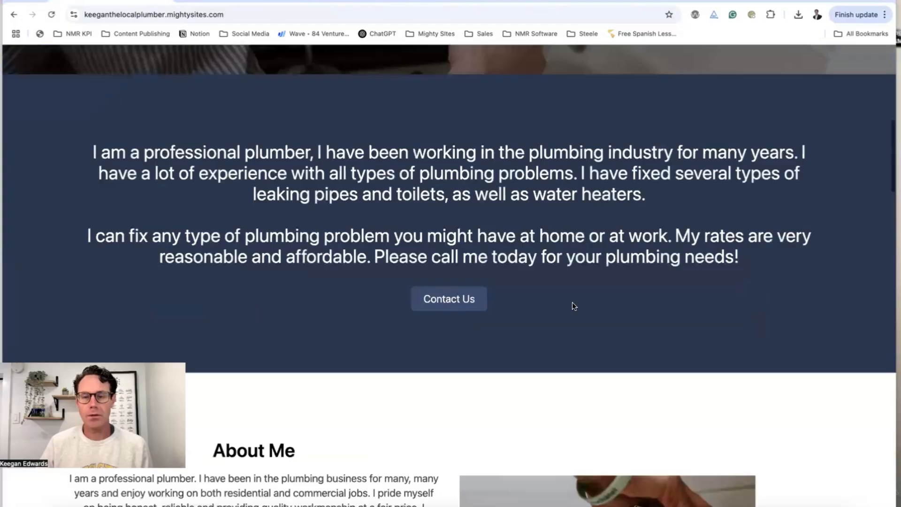
scroll(572, 302, up, 10)
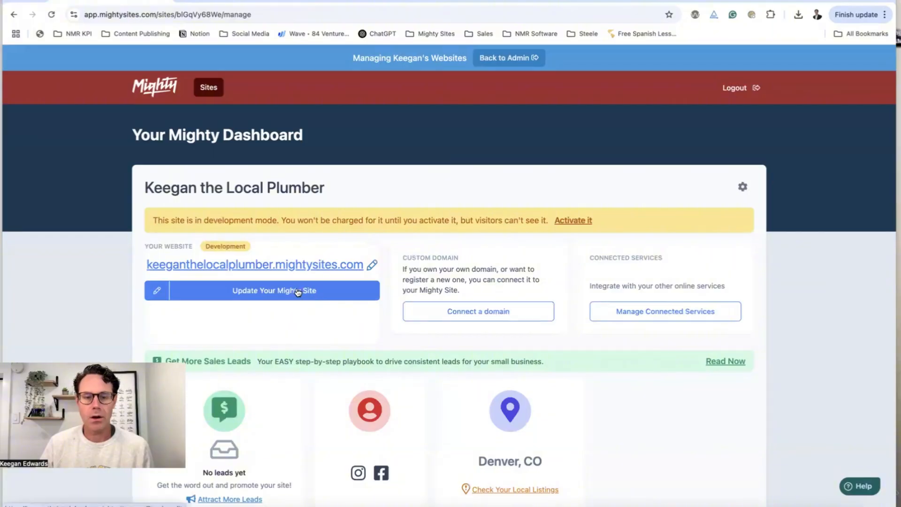
Check the site's leads inbox, find it empty, and reopen the home page for editing
scroll(296, 288, down, 3)
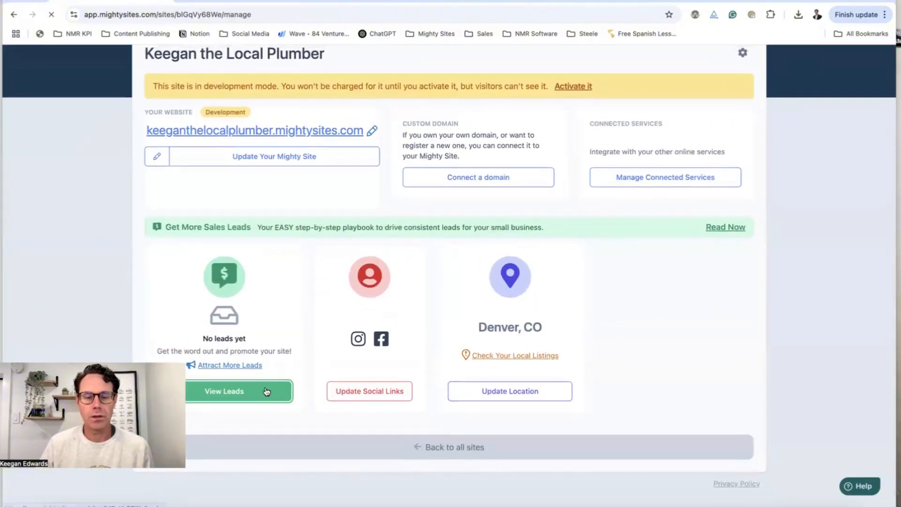
click(263, 390)
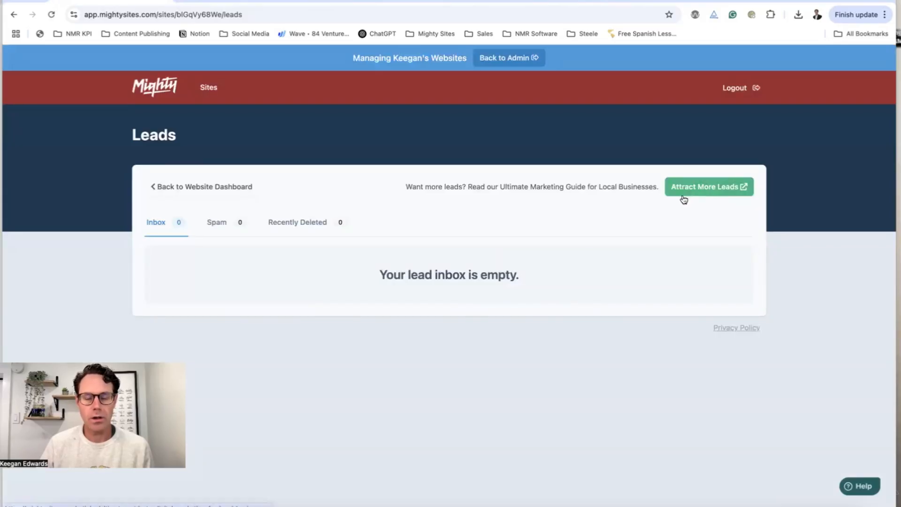
click(225, 187)
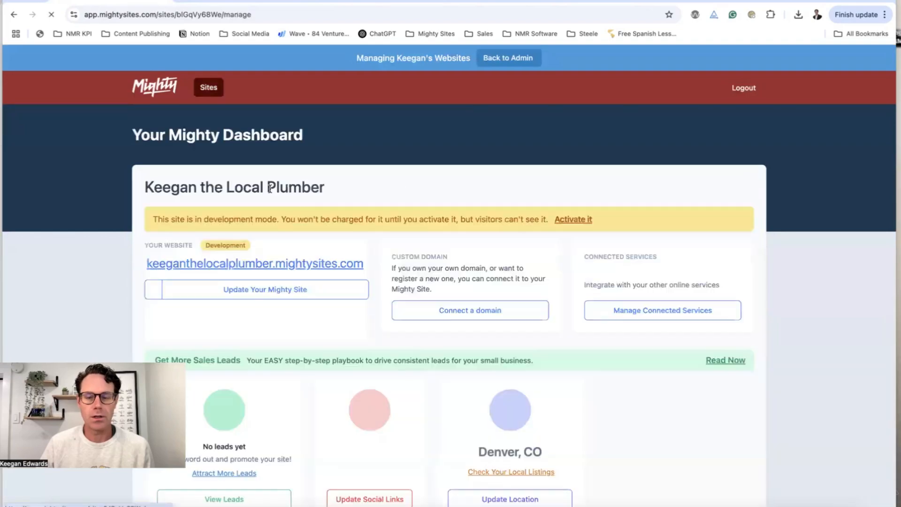
click(312, 290)
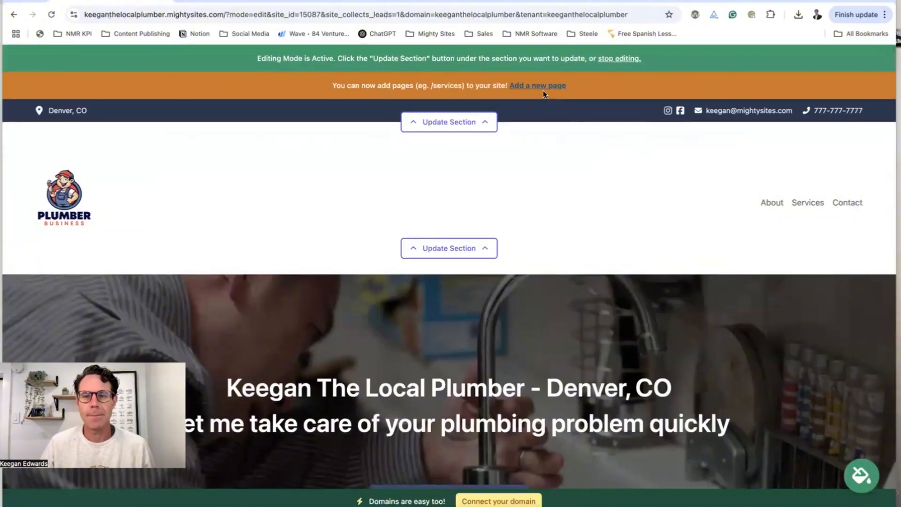
Start adding a new page and open ChatGPT in a new tab for leak repair copy
click(545, 89)
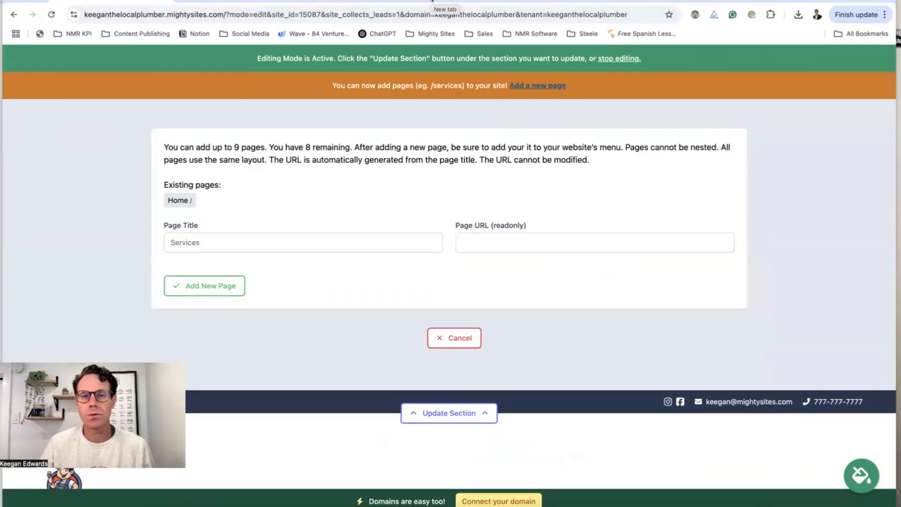
click(432, 1)
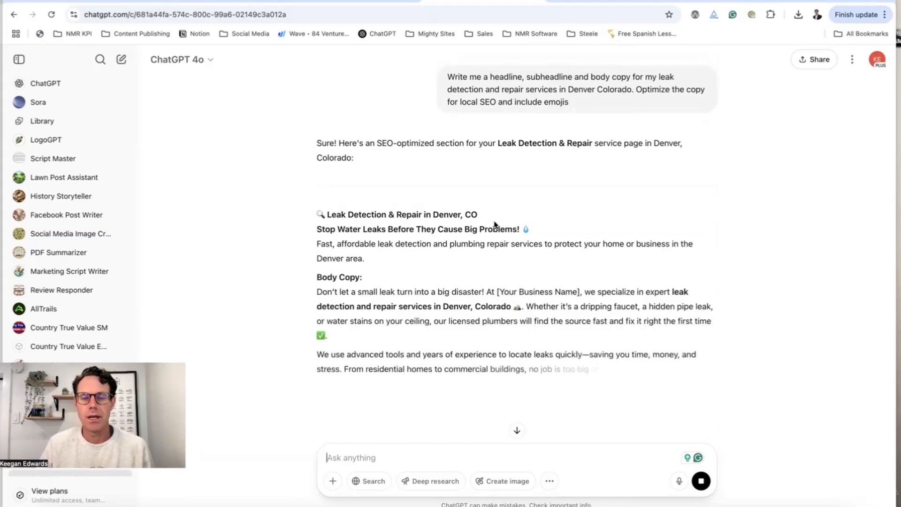
Review ChatGPT's leak detection headline, subheadline and body copy, then return to the add-page form
scroll(487, 216, down, 1)
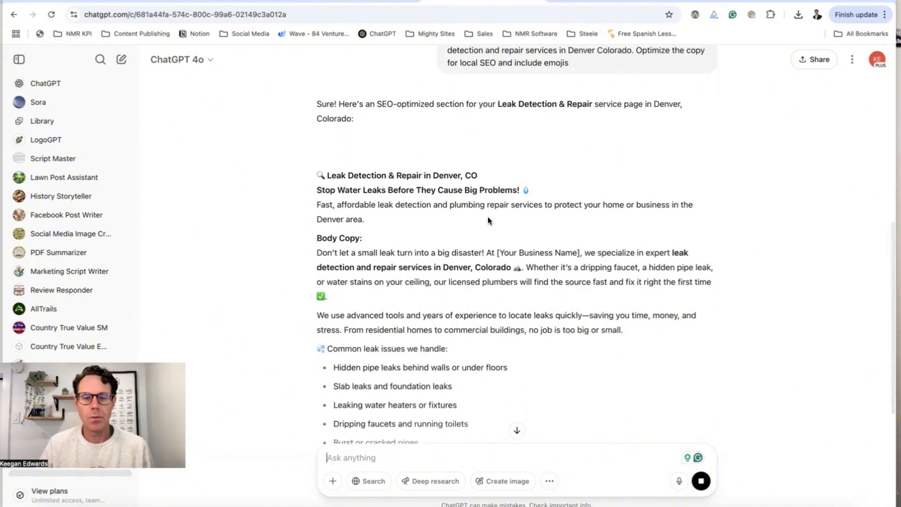
scroll(488, 218, up, 1)
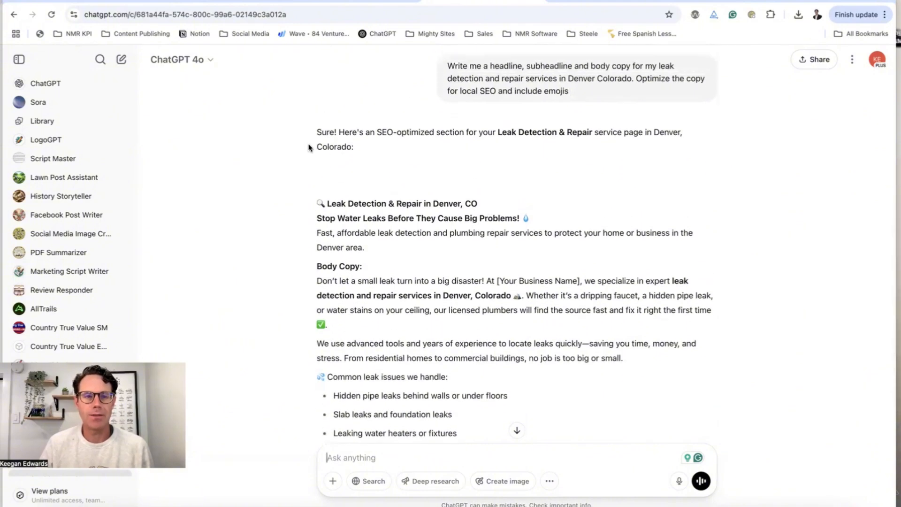
click(125, 2)
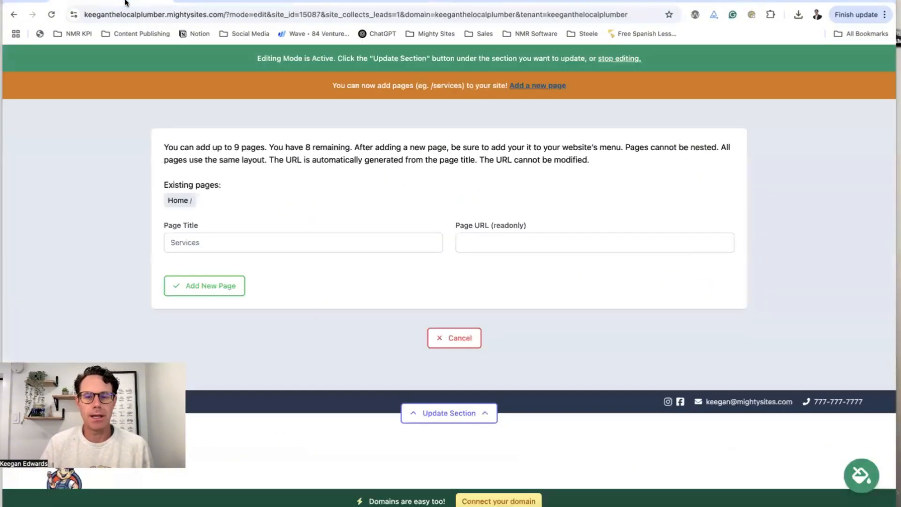
Add a new page titled 'Leak Repair' with the URL /leak-repair
click(305, 243)
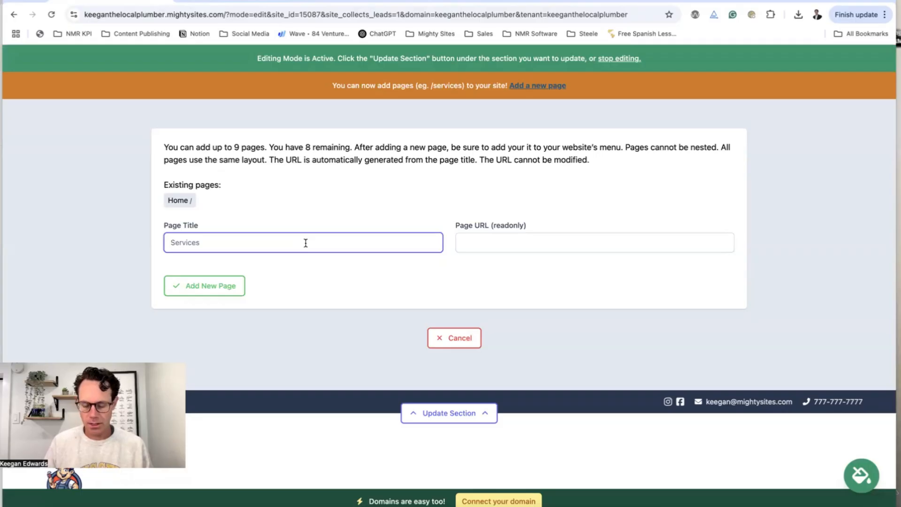
text(Leak Repair)
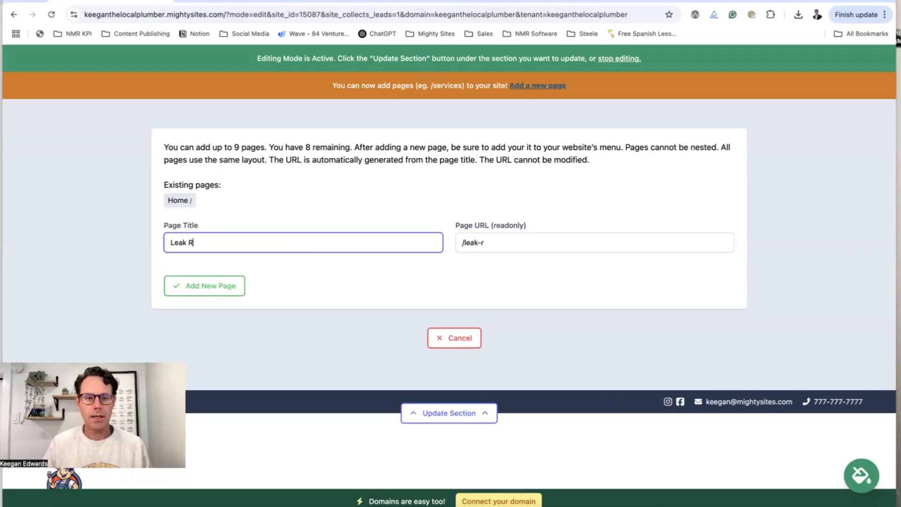
click(235, 286)
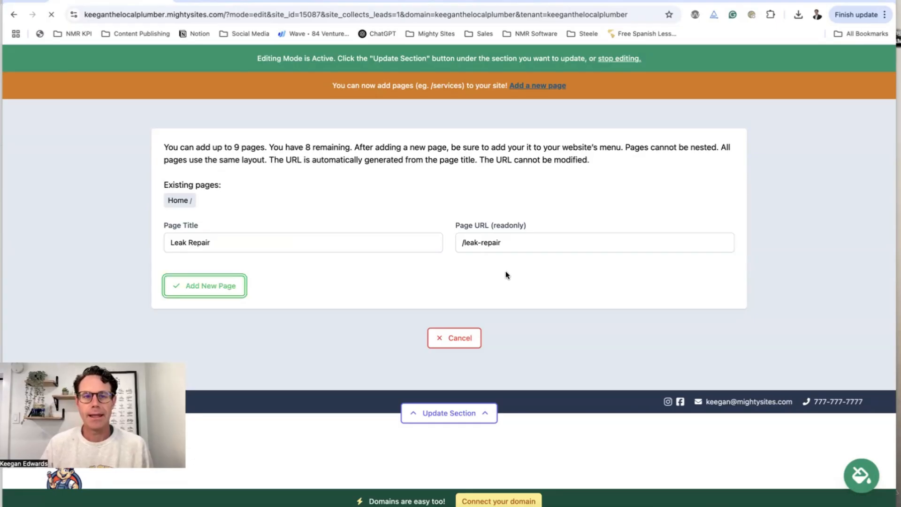
Open the header's navigation menu editor and enter a new item labelled 'Home'
scroll(506, 272, down, 8)
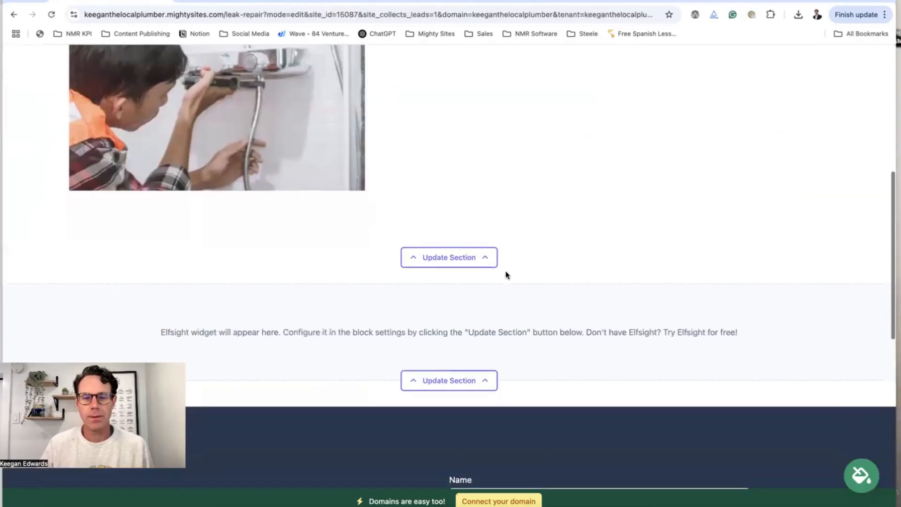
scroll(506, 274, down, 4)
scroll(505, 275, up, 12)
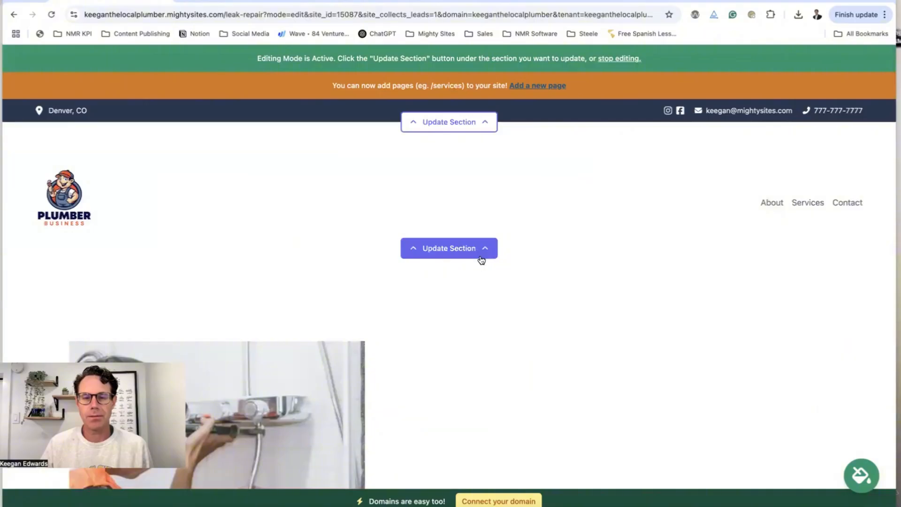
click(481, 259)
scroll(483, 257, down, 2)
click(189, 212)
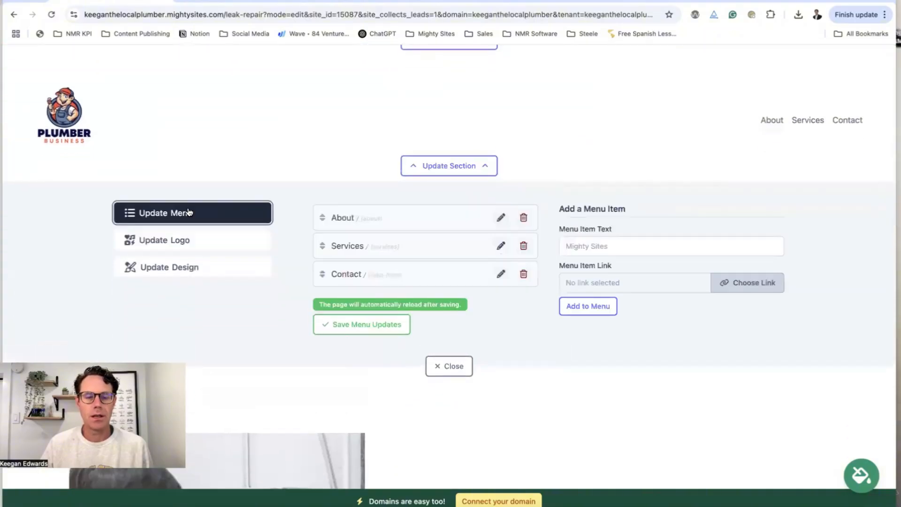
click(588, 245)
text(Home)
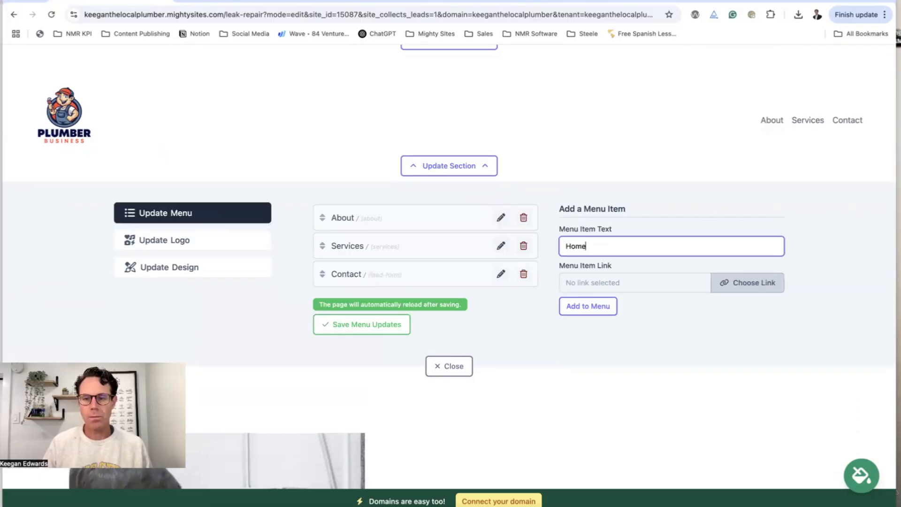
Link Home to the Home: Header Banner section, move it to the top, save, and start the next label
click(753, 282)
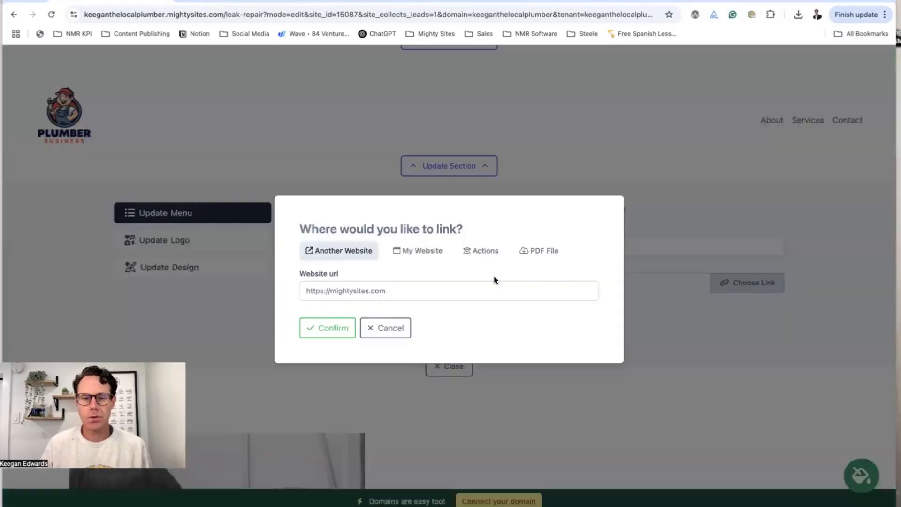
click(428, 253)
click(367, 291)
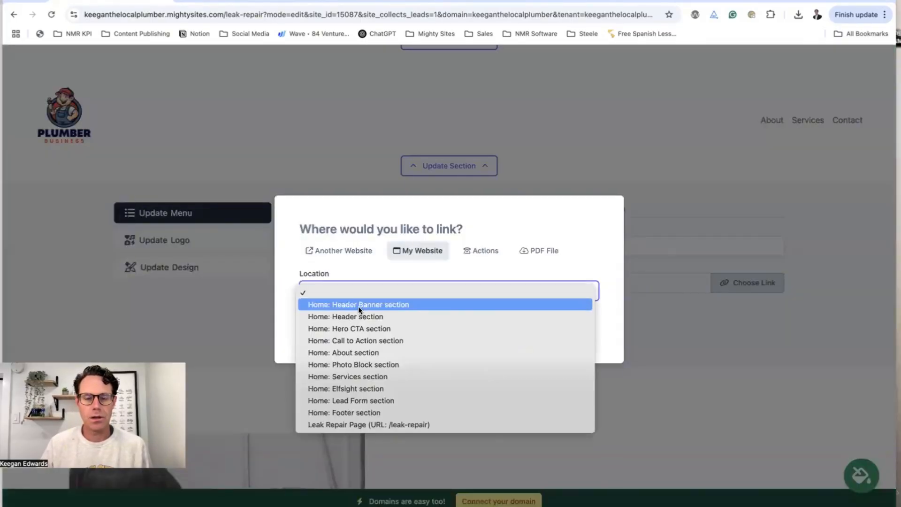
click(358, 305)
click(342, 330)
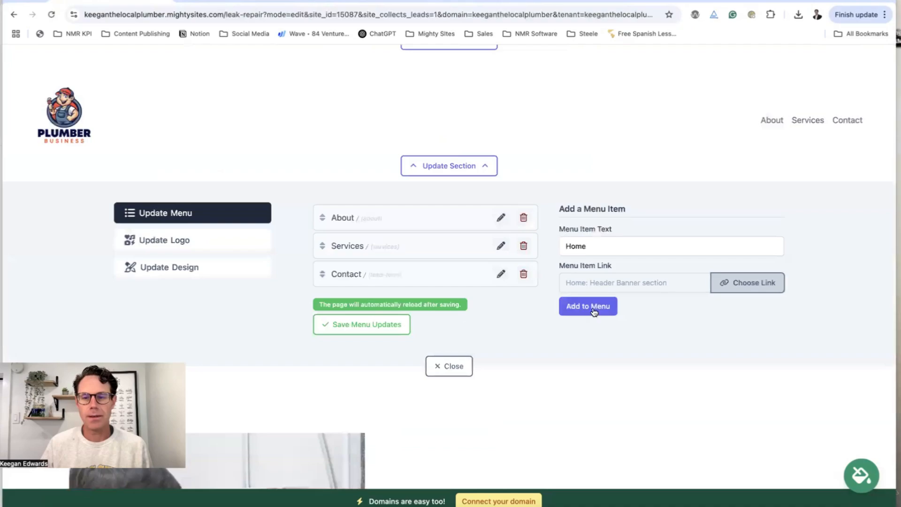
click(588, 306)
drag(322, 301, 327, 247)
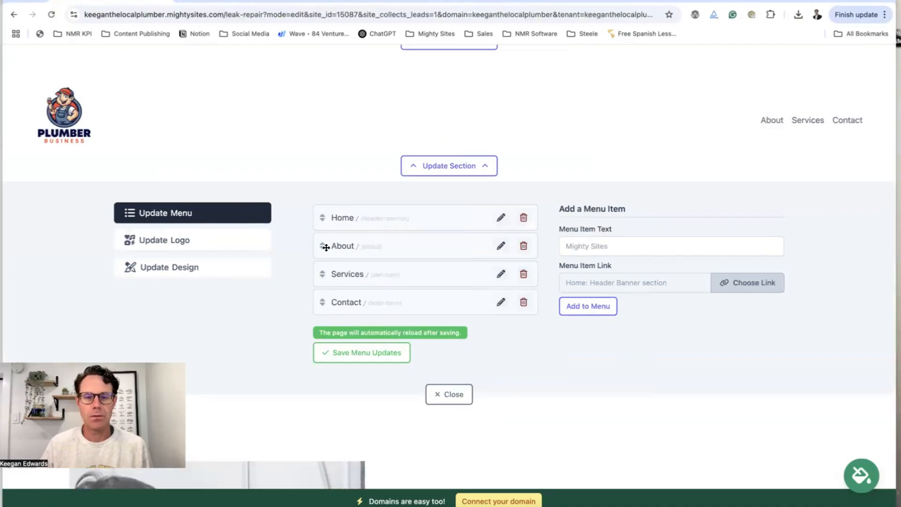
click(336, 352)
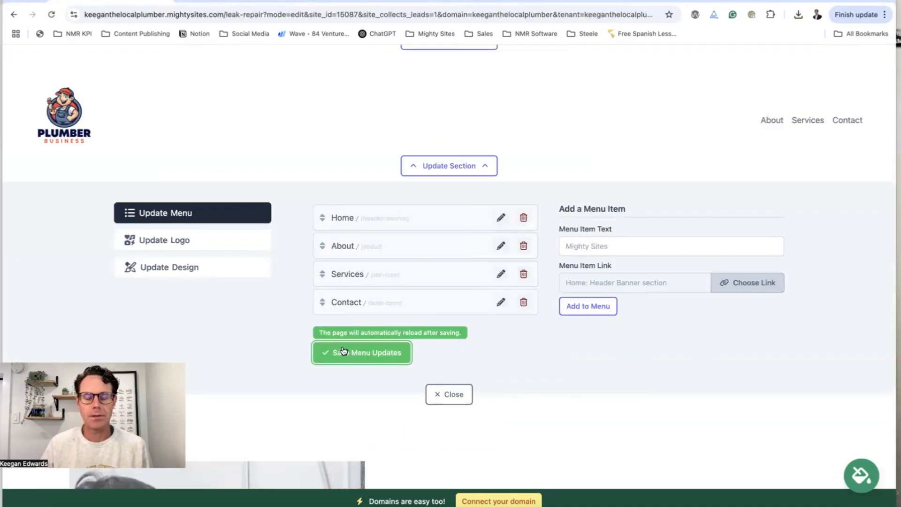
click(595, 247)
text(Lea)
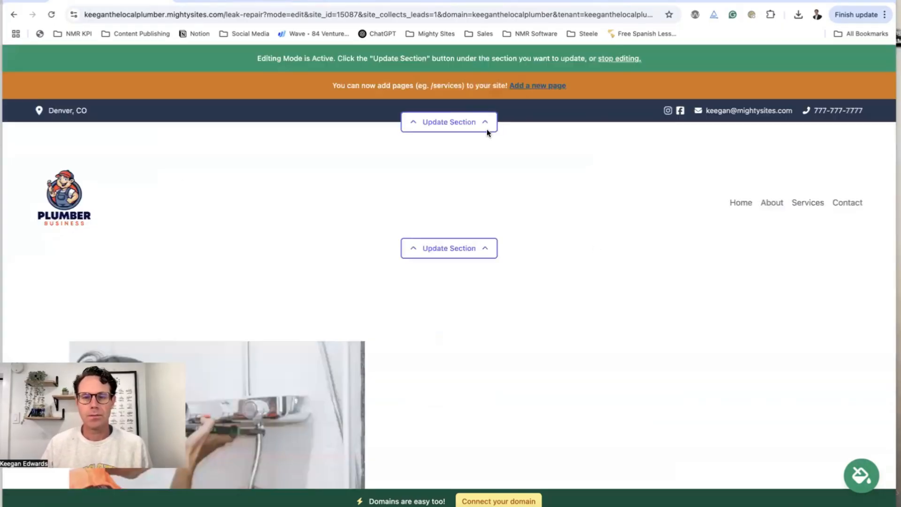
Reopen the header menu editor and enter a new item labelled 'Leak Repair'
click(449, 248)
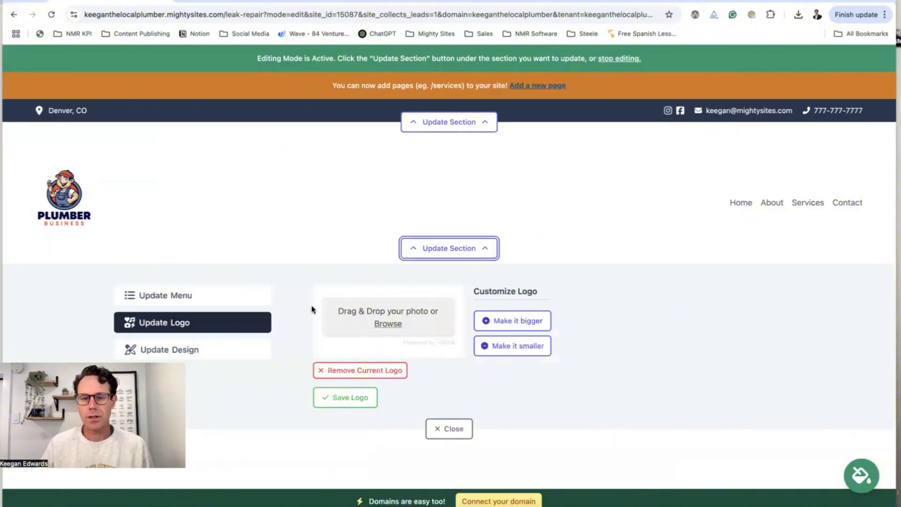
click(197, 299)
click(623, 327)
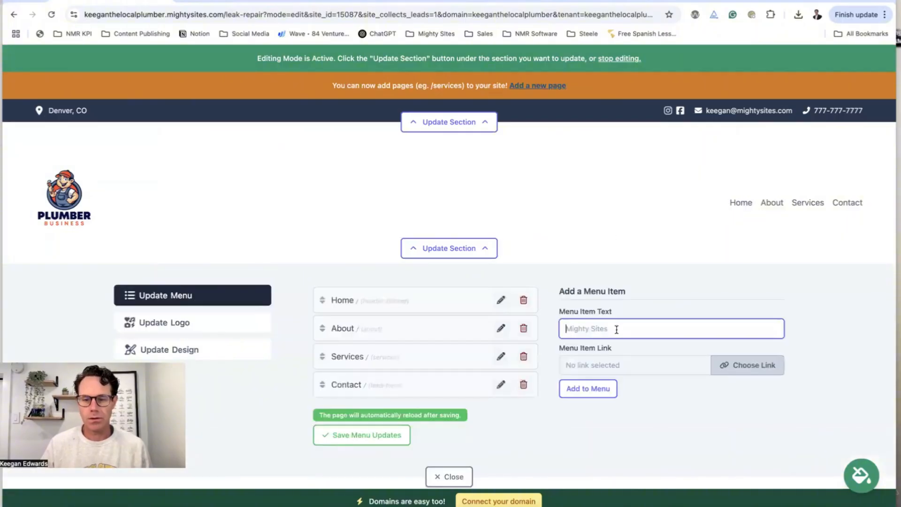
text(Leak Reap)
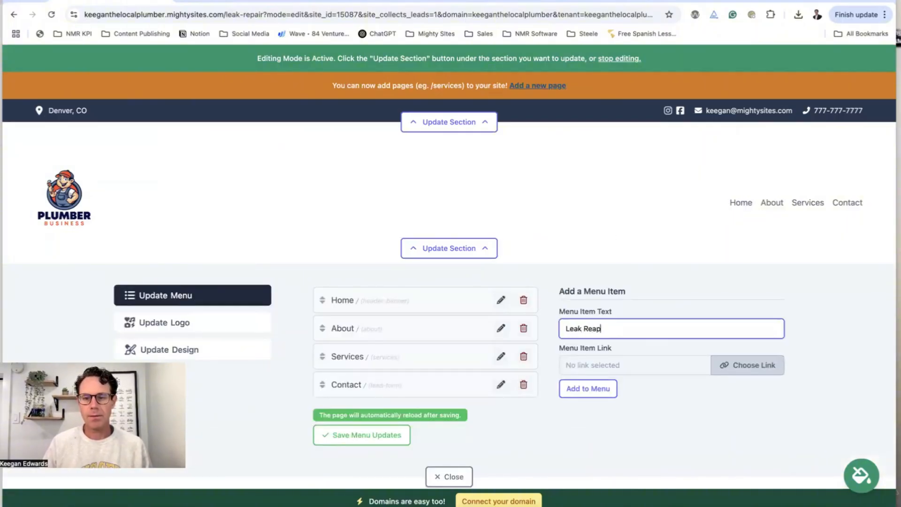
key(BackSpace)
key(BackSpace)
text(pair)
Link the Leak Repair menu item to the site's Leak Repair page
click(748, 364)
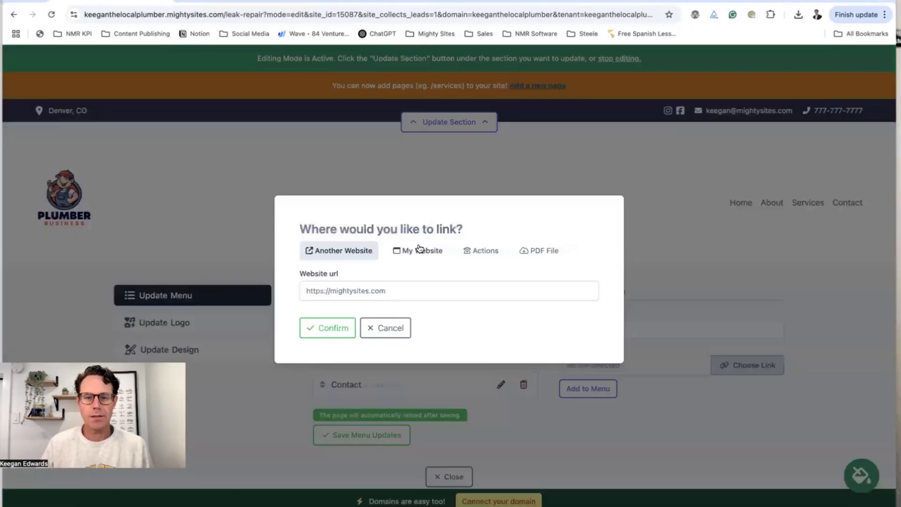
click(421, 252)
click(410, 287)
click(409, 293)
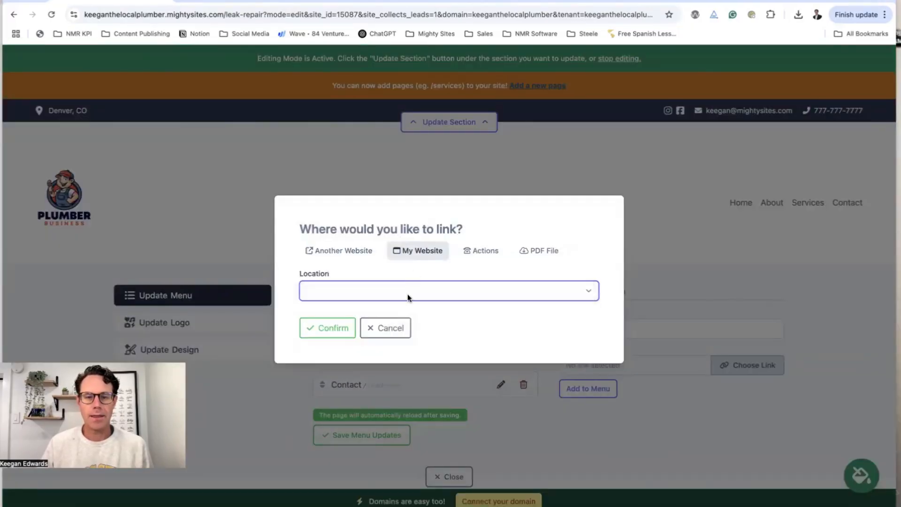
click(408, 297)
click(362, 426)
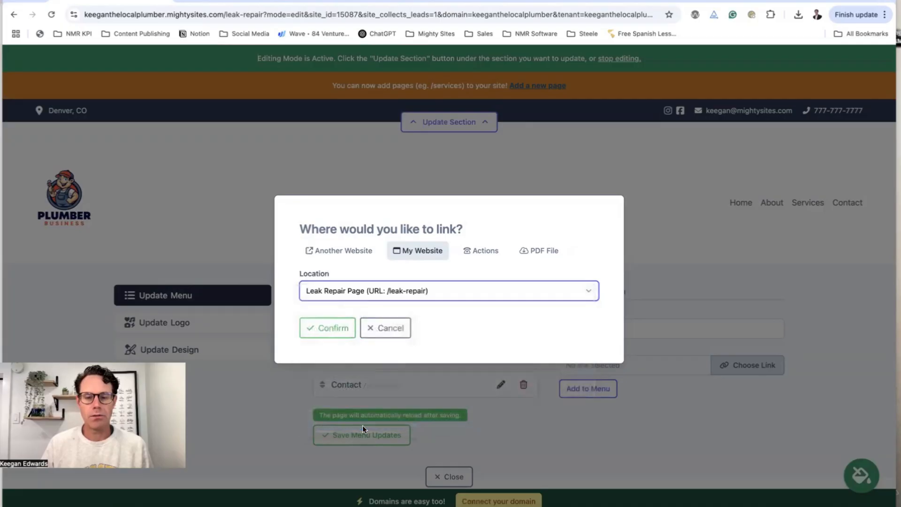
click(339, 329)
Add Leak Repair to the menu between Services and Contact, save, and preview the page
scroll(573, 369, down, 2)
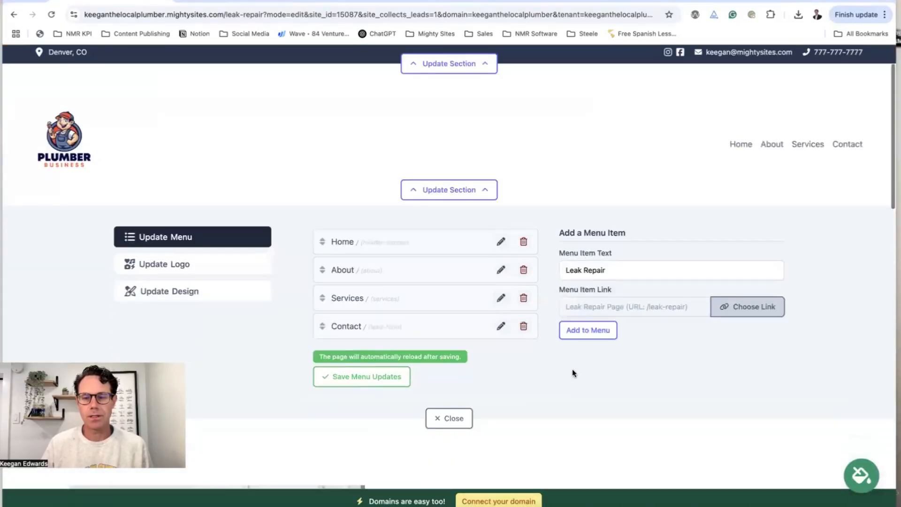
click(590, 316)
drag(328, 339, 327, 310)
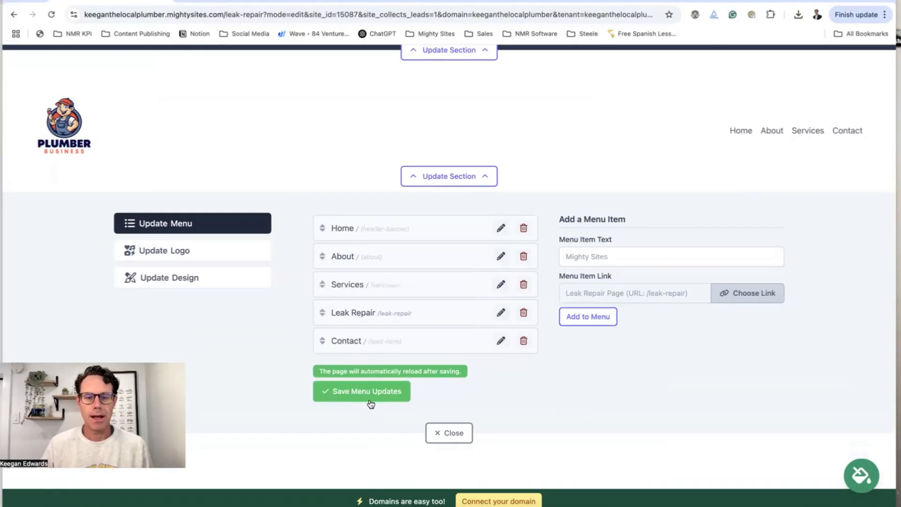
click(365, 396)
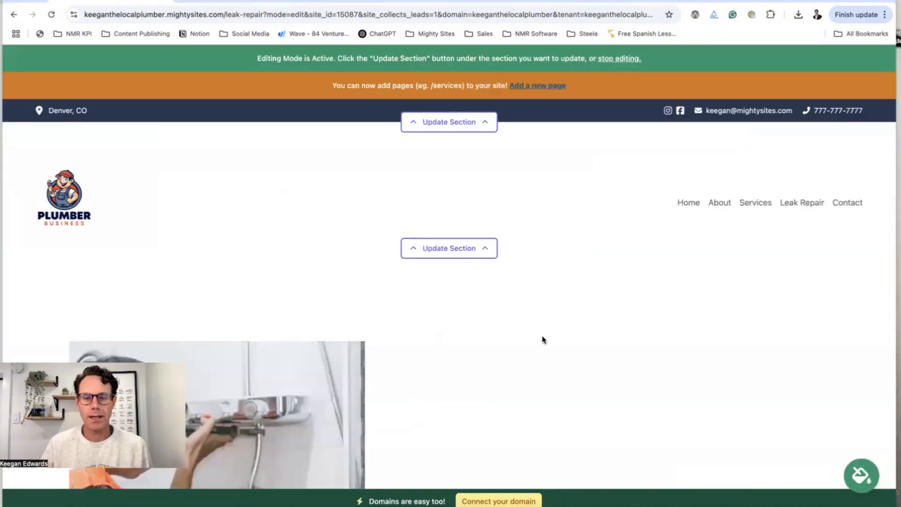
click(789, 202)
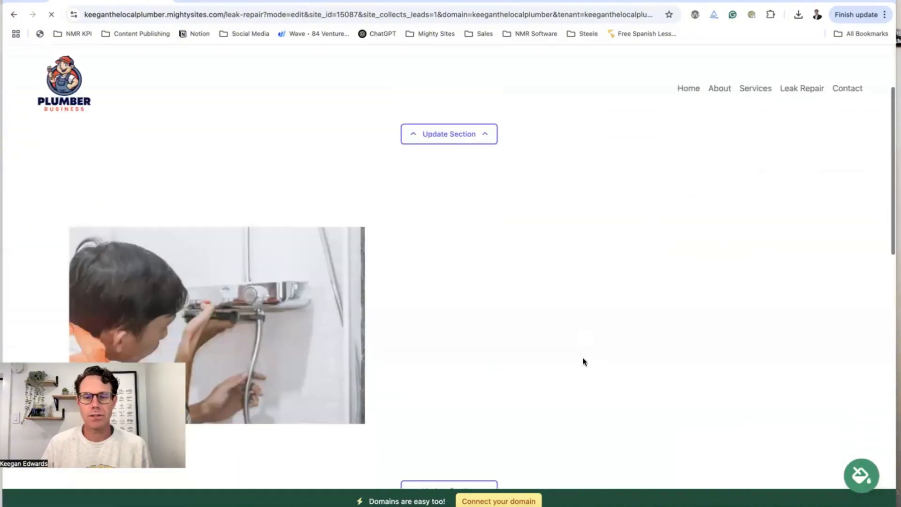
Turn editing mode back on and open the Title, Subtitle and Copy fields of the photo section
scroll(581, 361, down, 5)
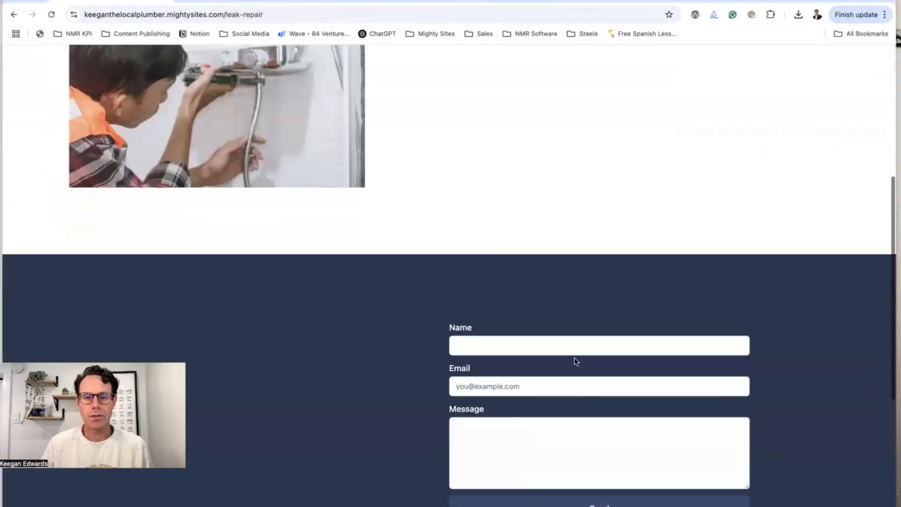
scroll(575, 362, up, 5)
click(443, 58)
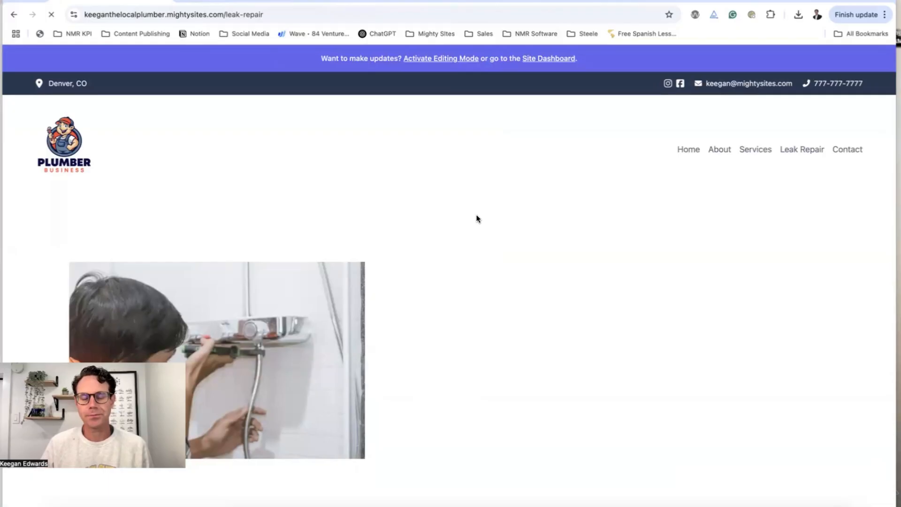
scroll(477, 220, down, 7)
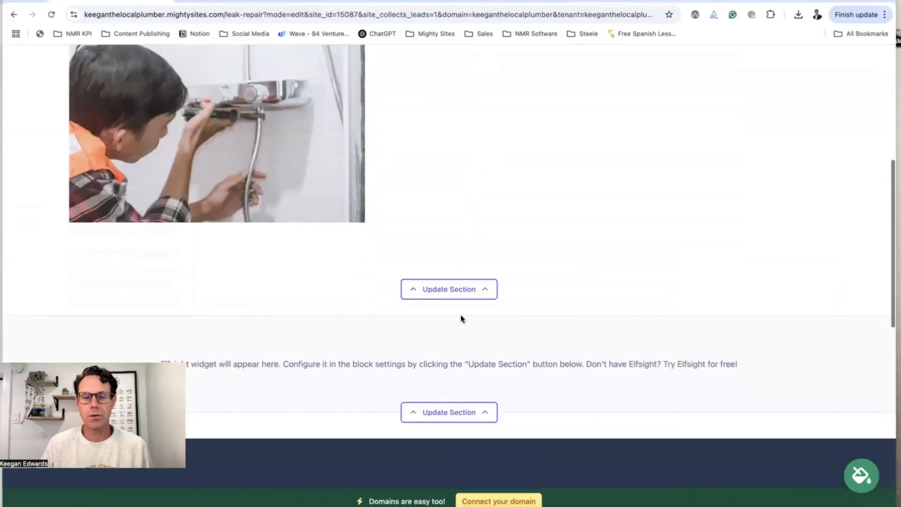
click(469, 292)
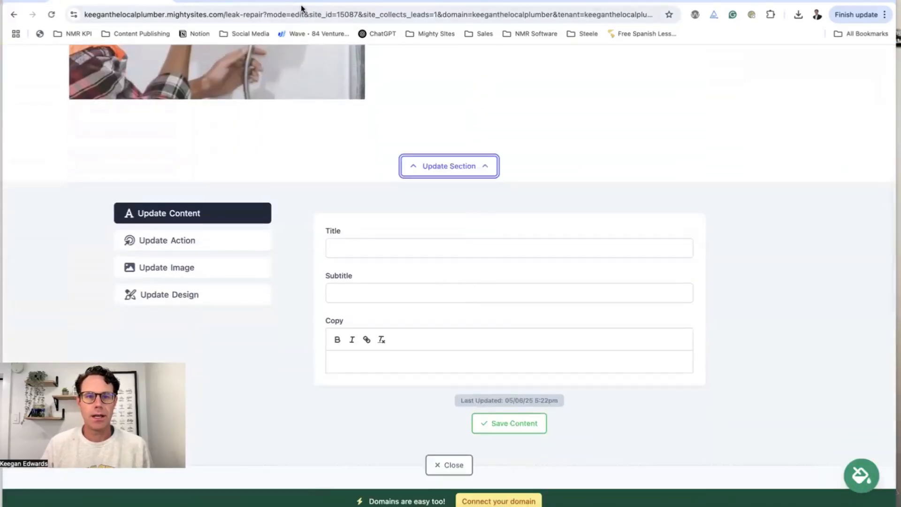
Paste ChatGPT's headline 'Leak Detection & Repair in Denver, CO' and its subheadline into Title and Subtitle
click(480, 3)
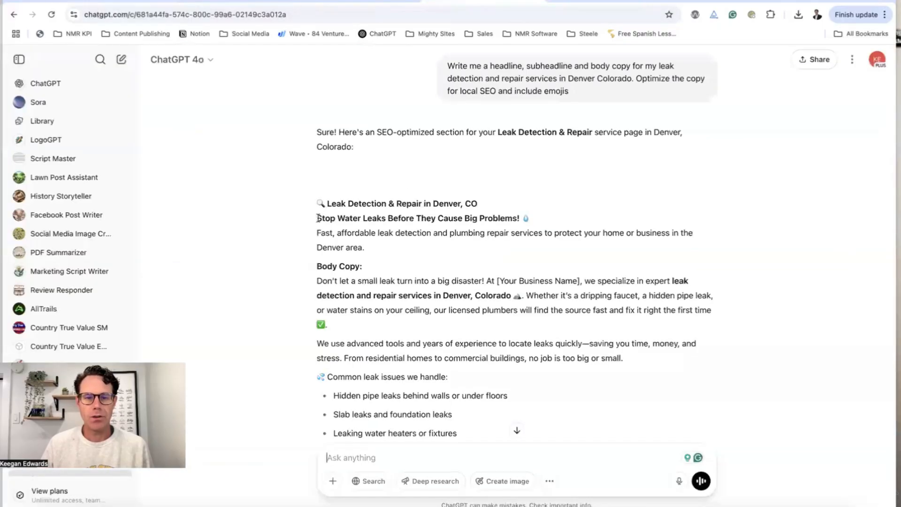
drag(483, 205, 315, 210)
key(ctrl+c)
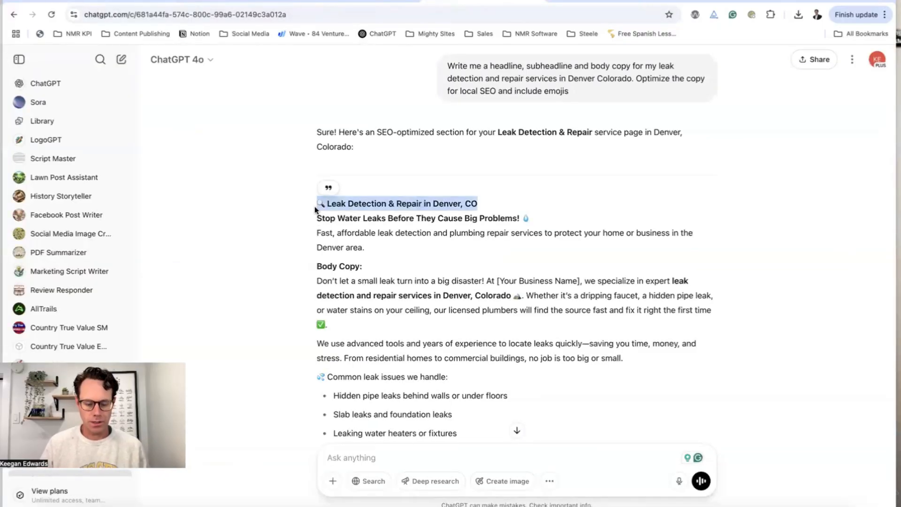
click(341, 2)
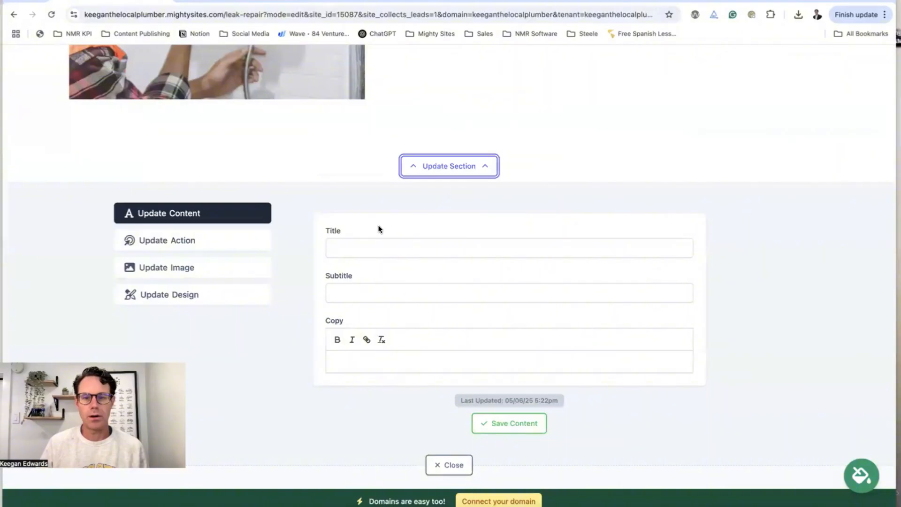
click(378, 243)
key(ctrl+v)
key(ctrl+Tab)
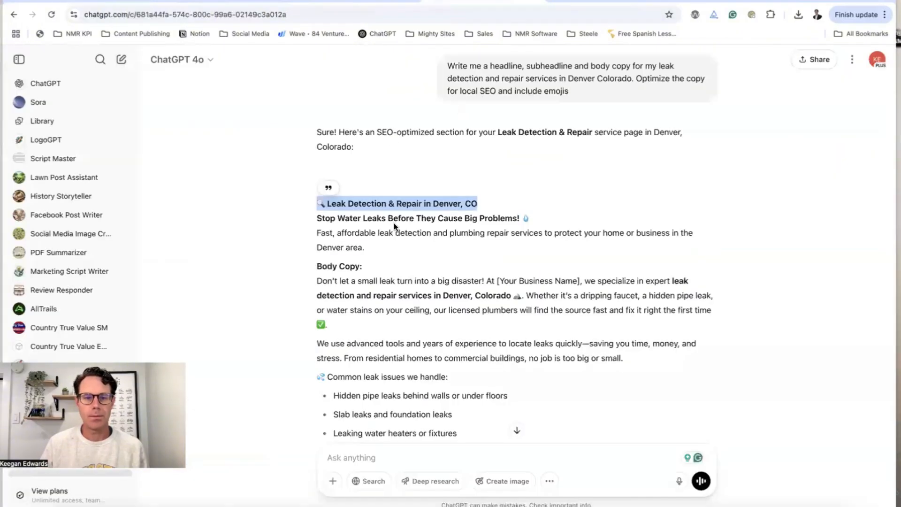
drag(317, 219, 530, 219)
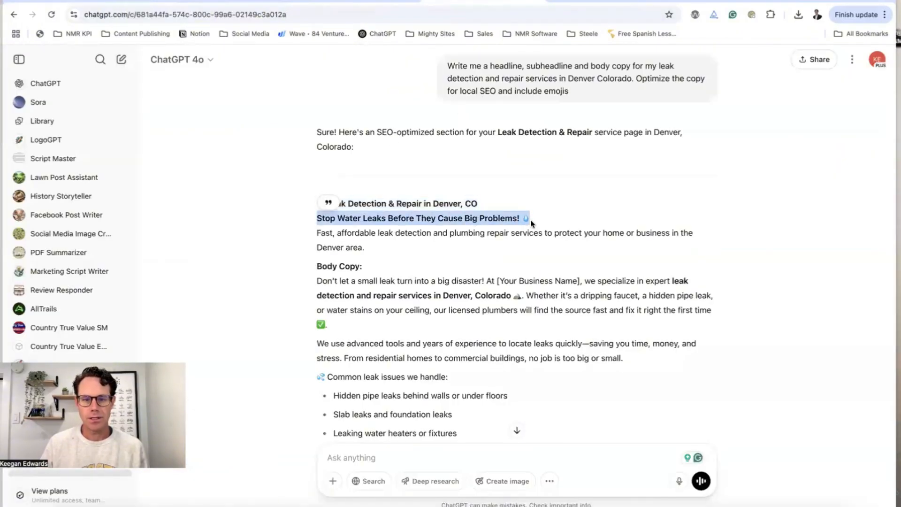
key(ctrl+c)
key(ctrl+Tab)
click(372, 293)
key(ctrl+v)
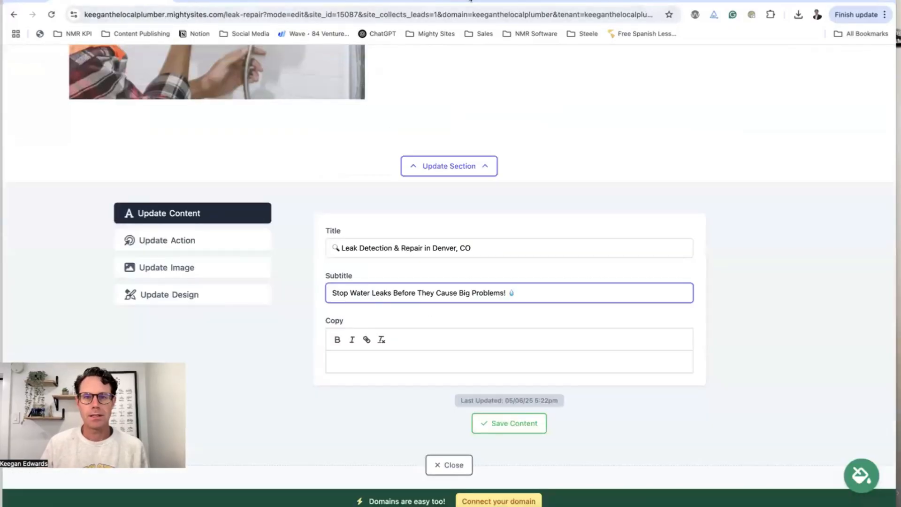
Paste ChatGPT's body text into the section's Copy field
key(ctrl+Tab)
drag(317, 233, 378, 252)
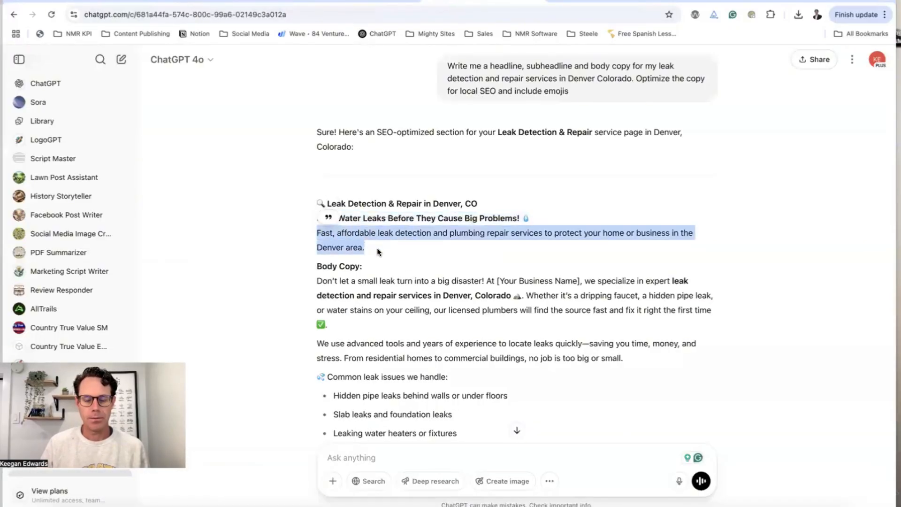
key(ctrl+c)
click(136, 4)
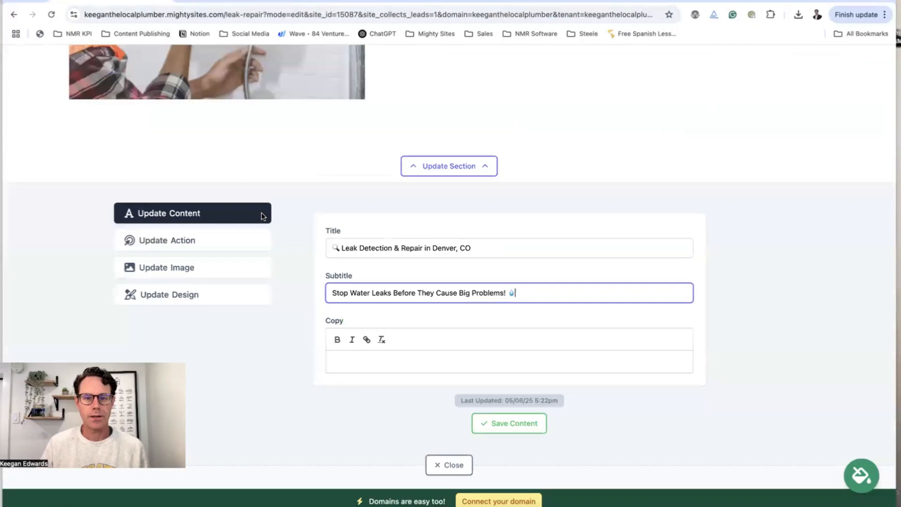
click(337, 351)
key(ctrl+v)
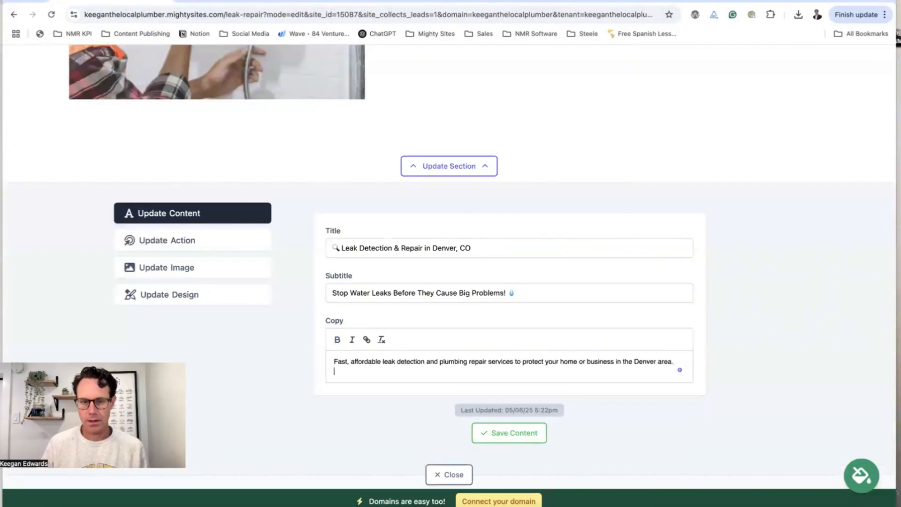
key(ctrl+Tab)
scroll(423, 286, down, 3)
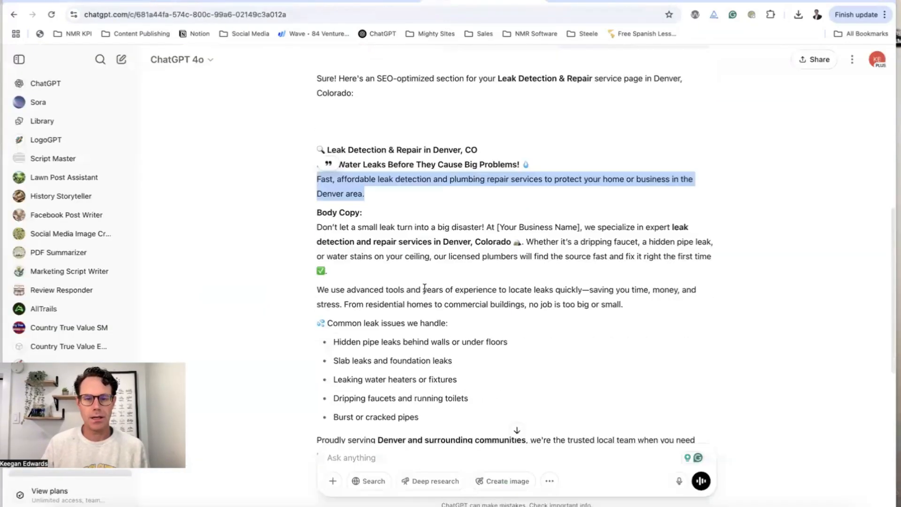
drag(317, 193, 543, 336)
scroll(459, 281, down, 4)
key(ctrl+Tab)
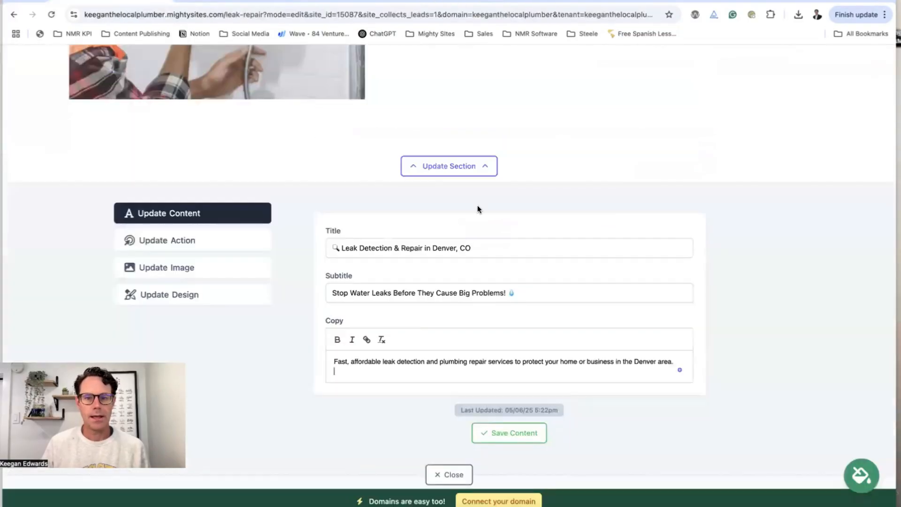
click(443, 367)
key(ctrl+v)
Add blank lines between the body paragraphs and save the section content
scroll(676, 305, down, 2)
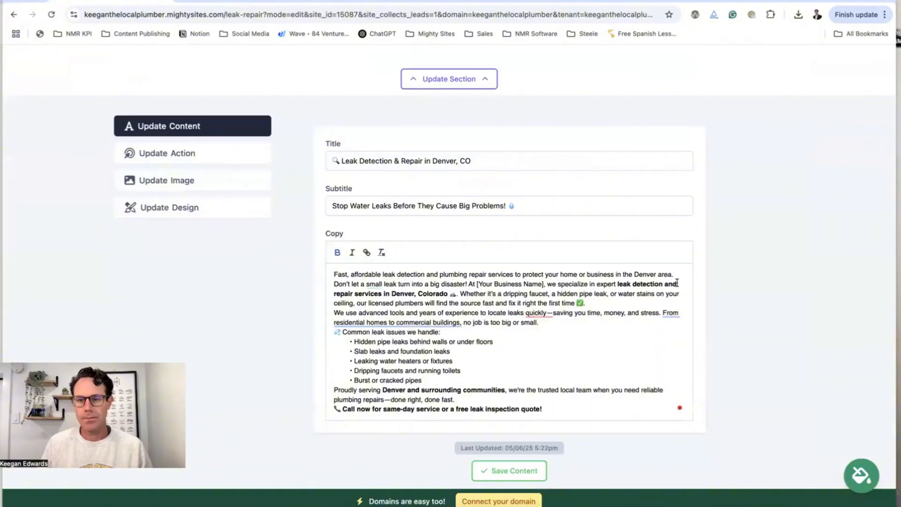
key(Return)
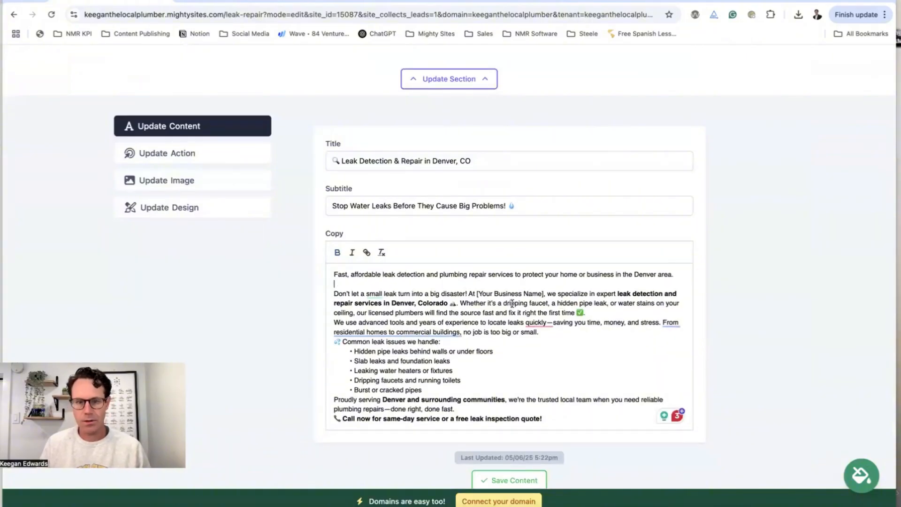
key(Return)
click(552, 342)
key(Return)
scroll(552, 342, down, 2)
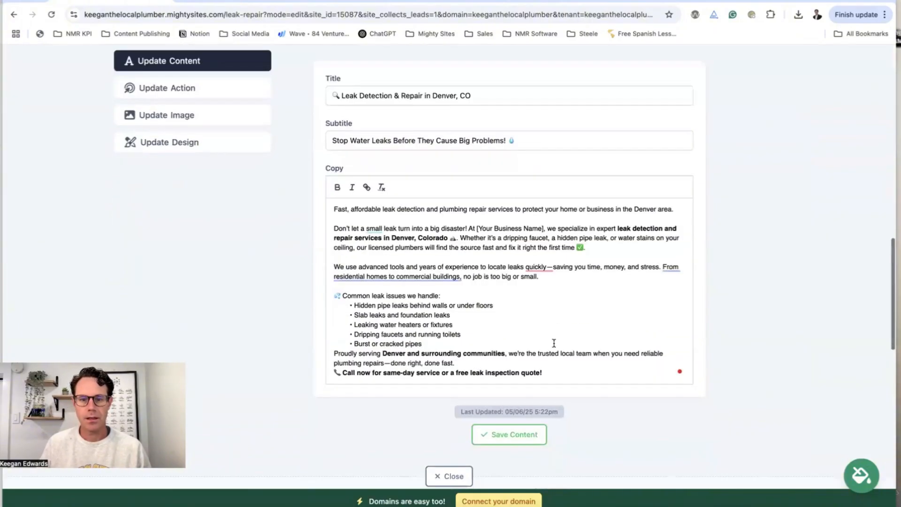
click(473, 343)
key(Return)
click(498, 372)
key(Return)
click(534, 460)
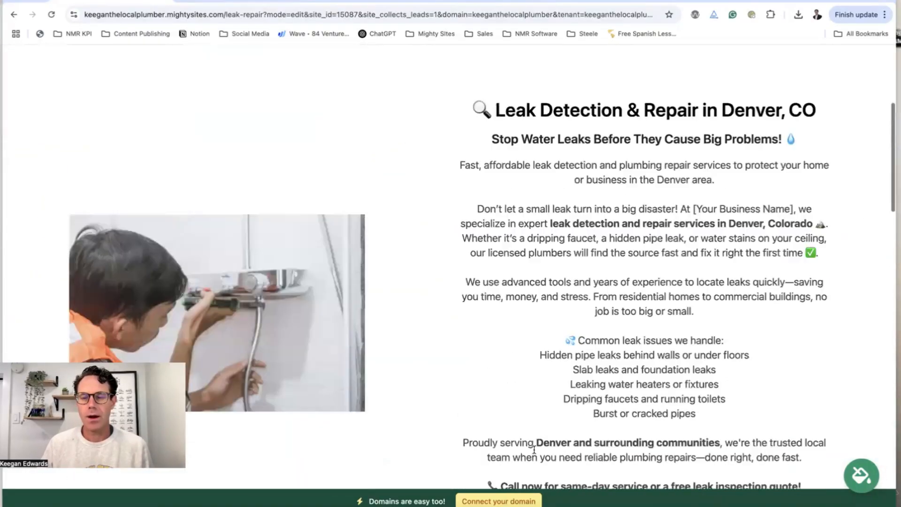
Search the stock photos for 'leak' and set the running-faucet photo as the section image
scroll(534, 449, down, 8)
click(450, 429)
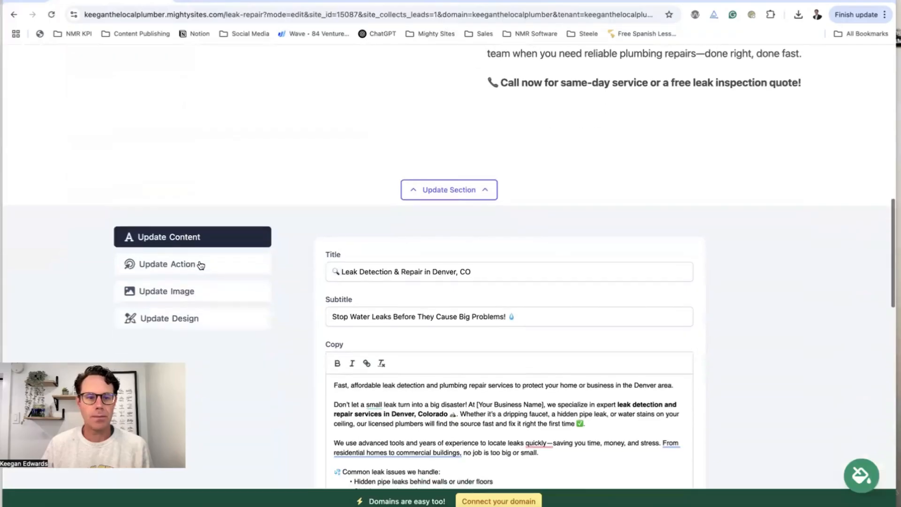
click(196, 290)
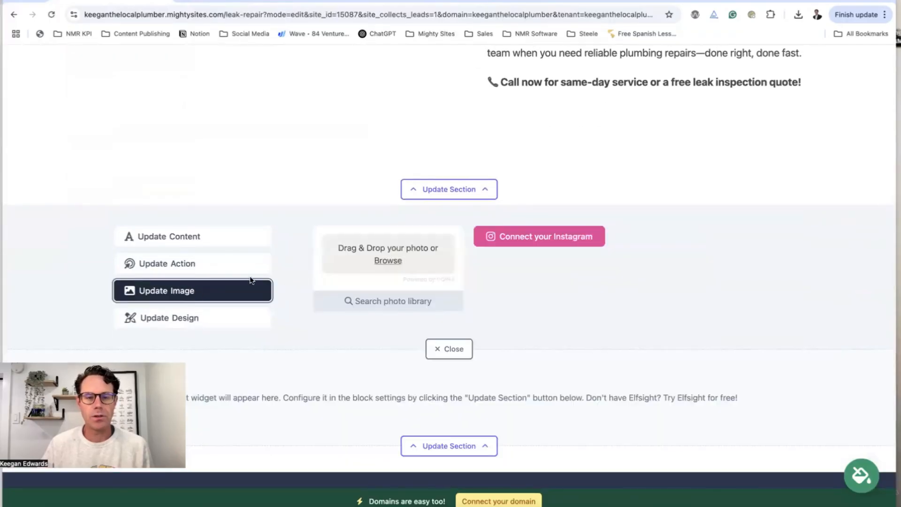
click(382, 300)
double_click(376, 240)
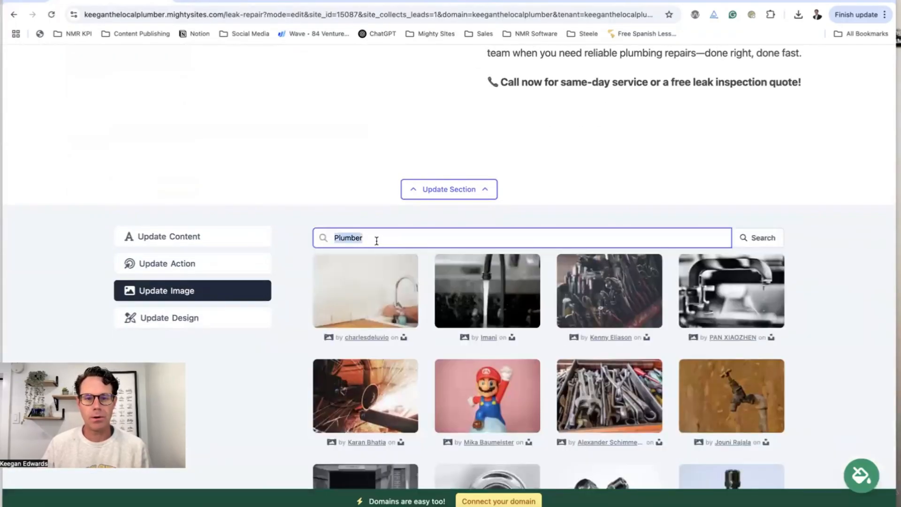
text(leak)
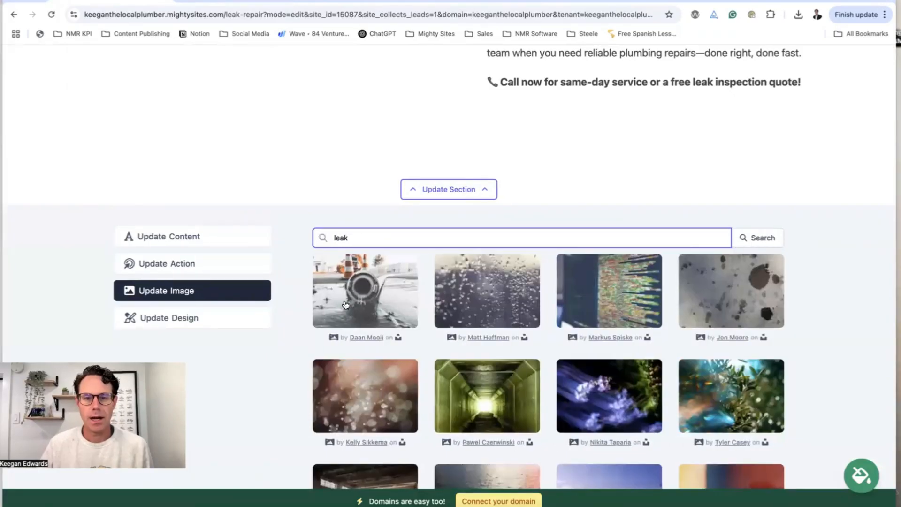
scroll(471, 300, down, 3)
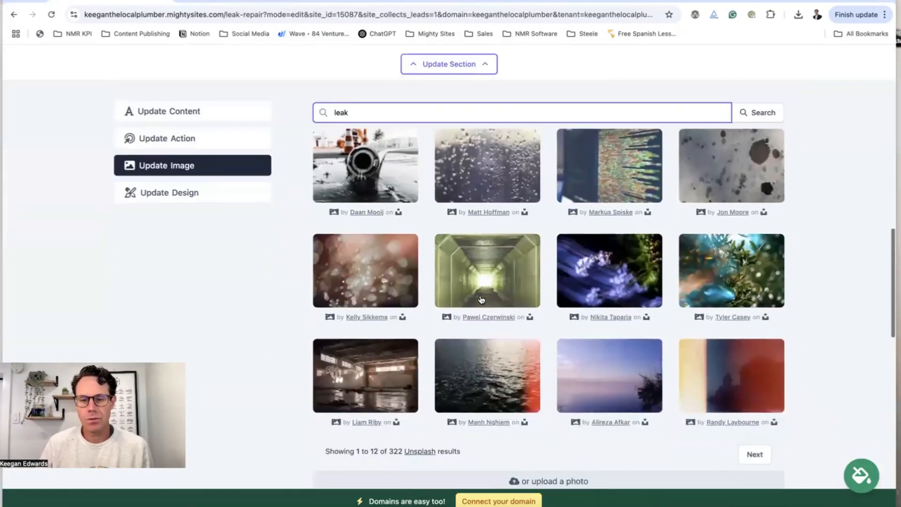
scroll(374, 336, up, 5)
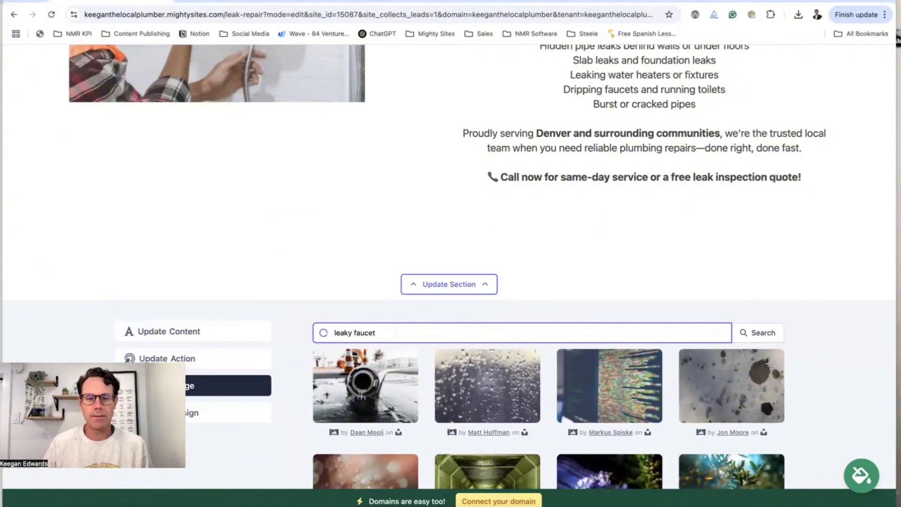
scroll(370, 337, down, 3)
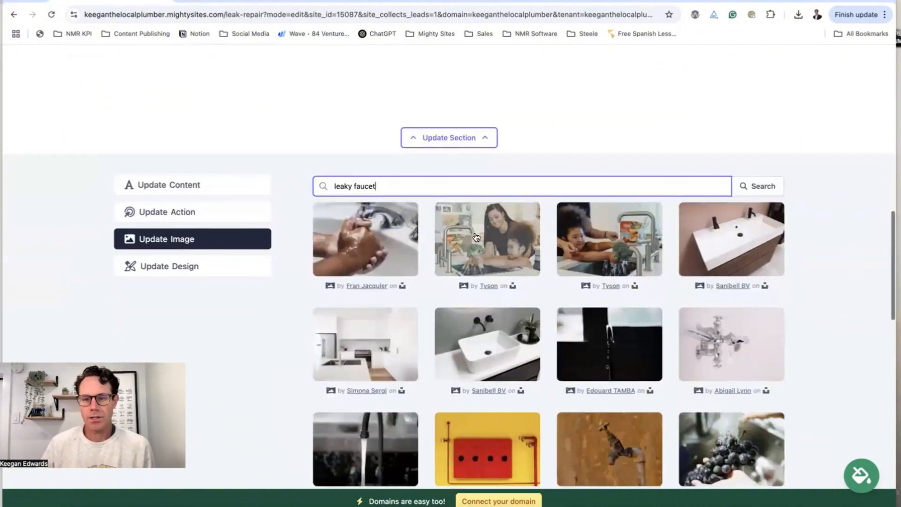
scroll(449, 267, down, 2)
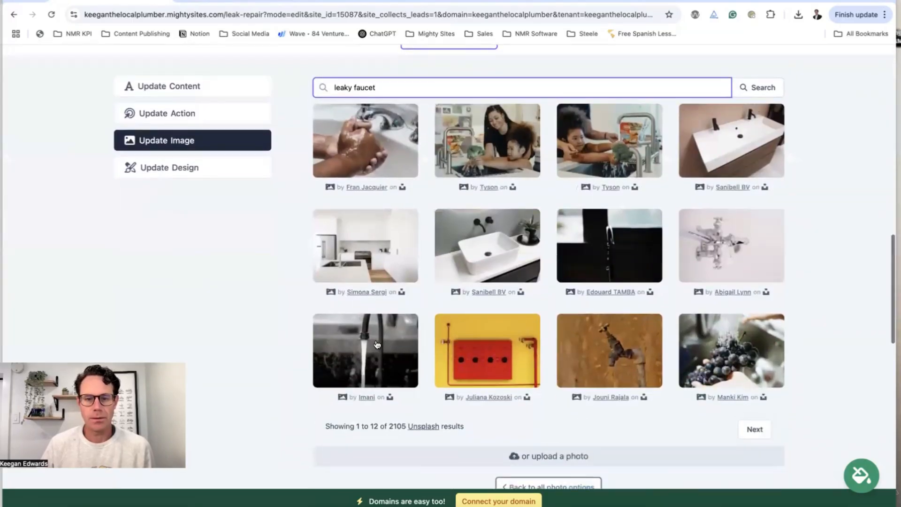
click(373, 342)
click(582, 308)
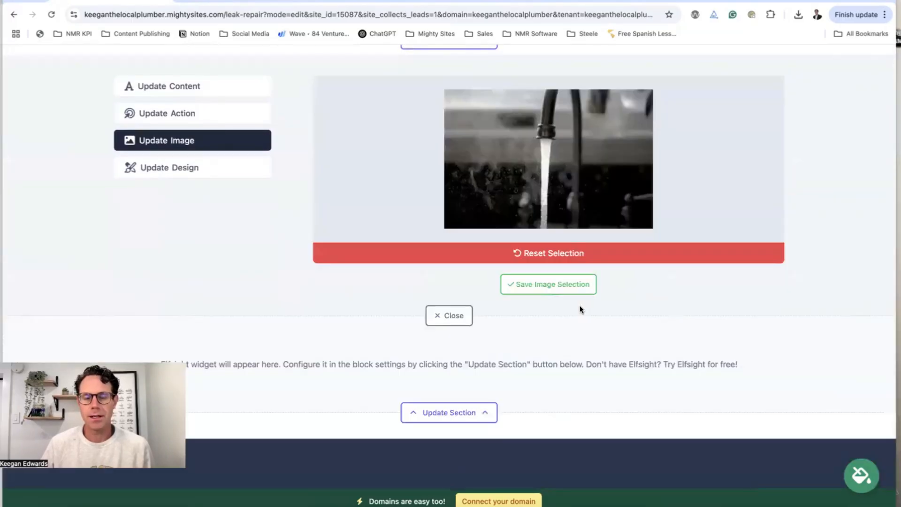
click(555, 284)
Change the title's '&' to 'and', reading 'Leak Detection and Repair in Denver, CO', and save
scroll(557, 299, up, 4)
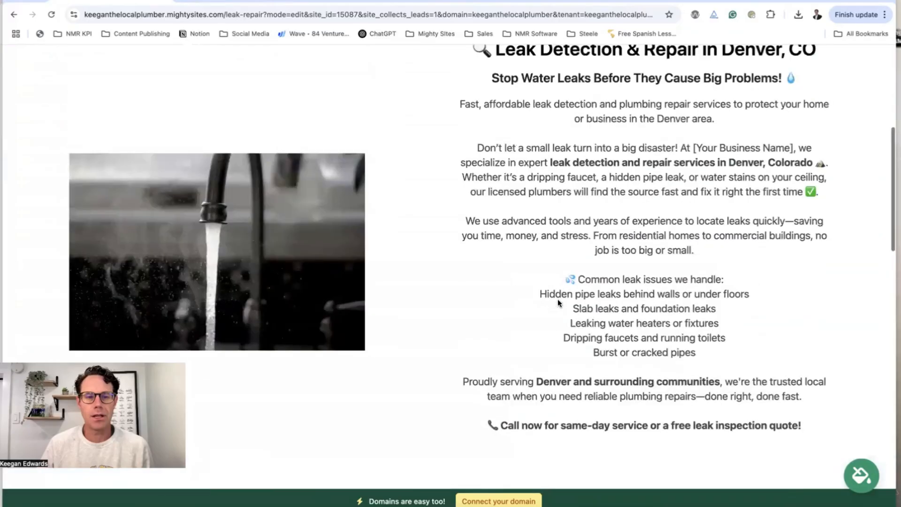
scroll(557, 300, up, 5)
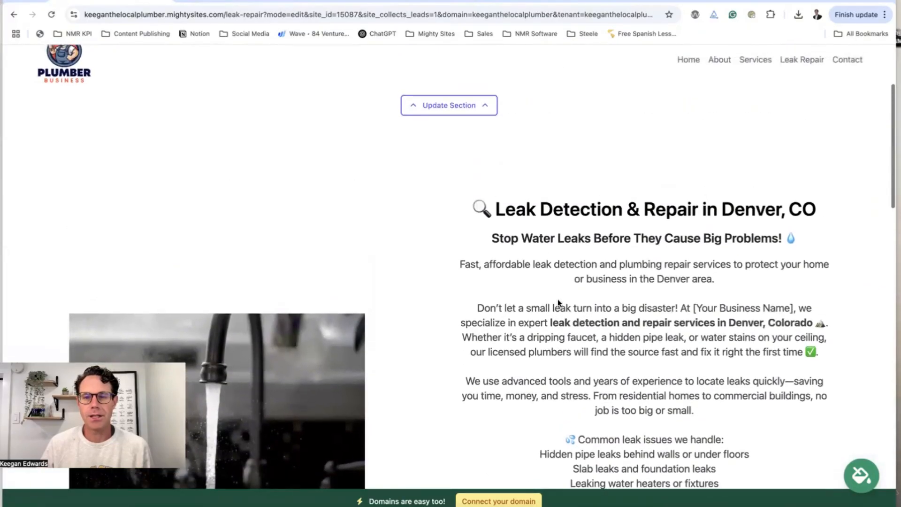
scroll(557, 300, down, 15)
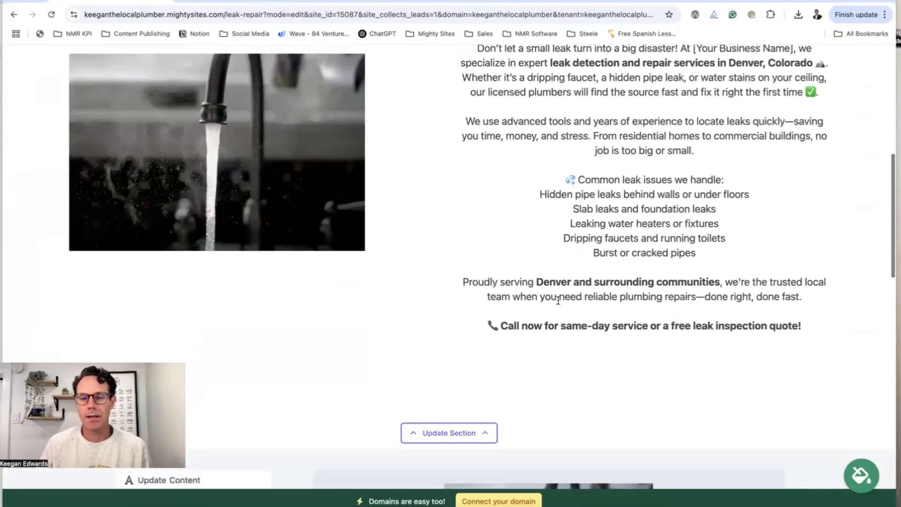
click(192, 221)
key(BackSpace)
key(BackSpace)
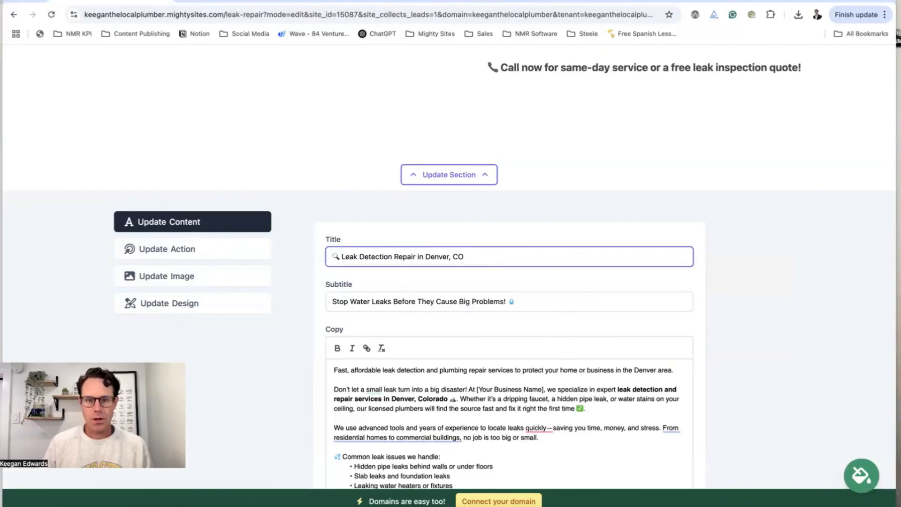
text(and)
scroll(588, 304, down, 8)
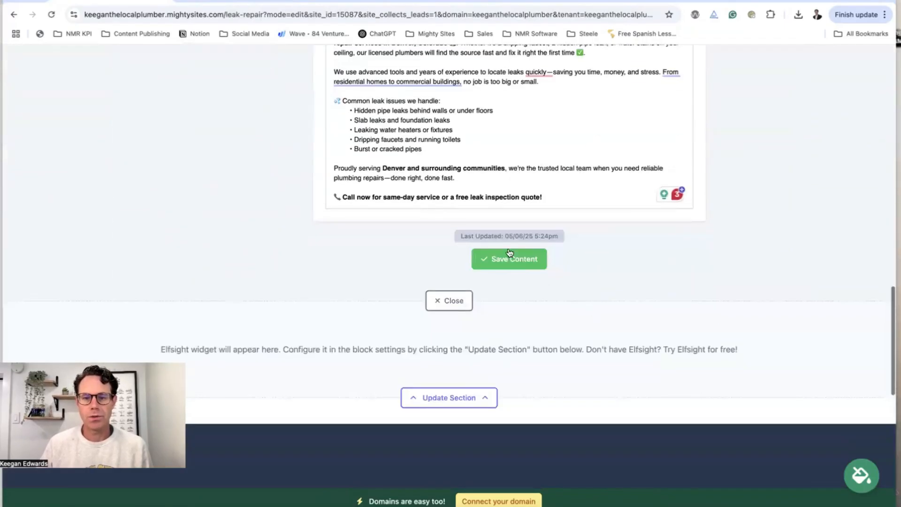
click(511, 258)
In Elfsight, close the Google Reviews code and copy the Facebook Reviews widget's embed code
click(344, 4)
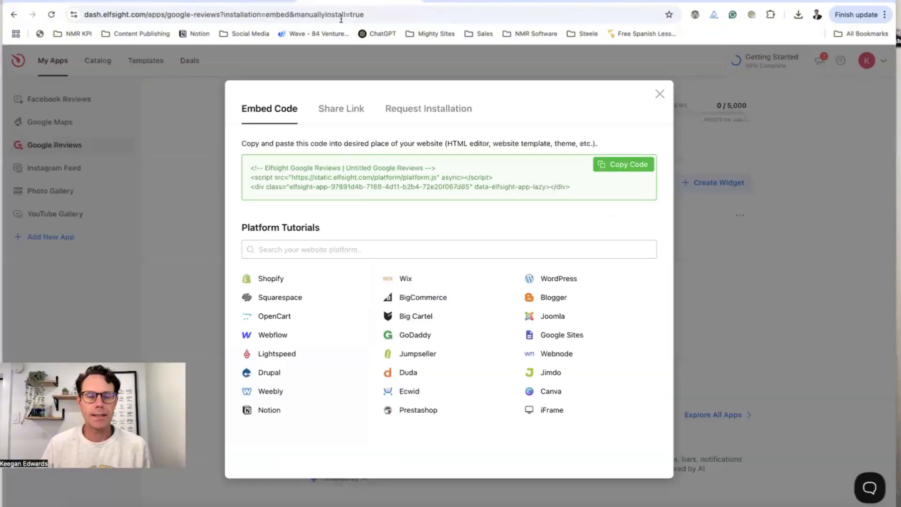
click(659, 94)
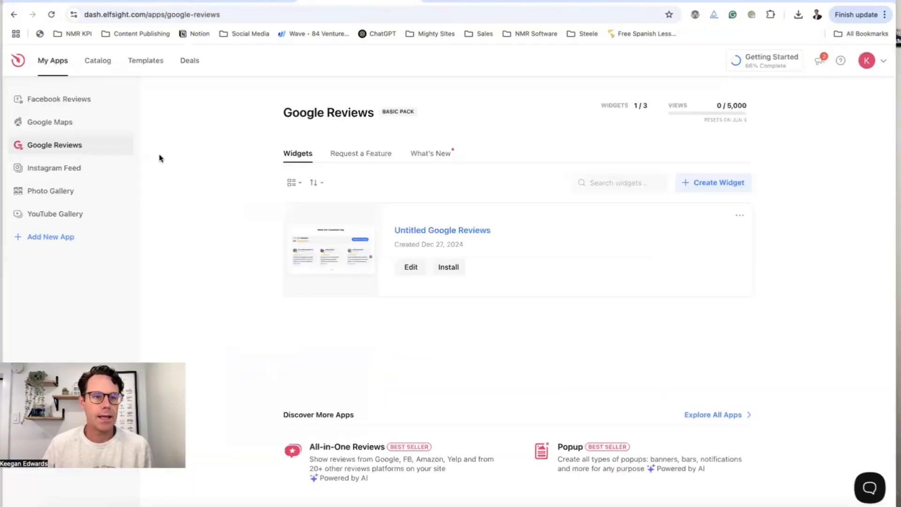
click(74, 103)
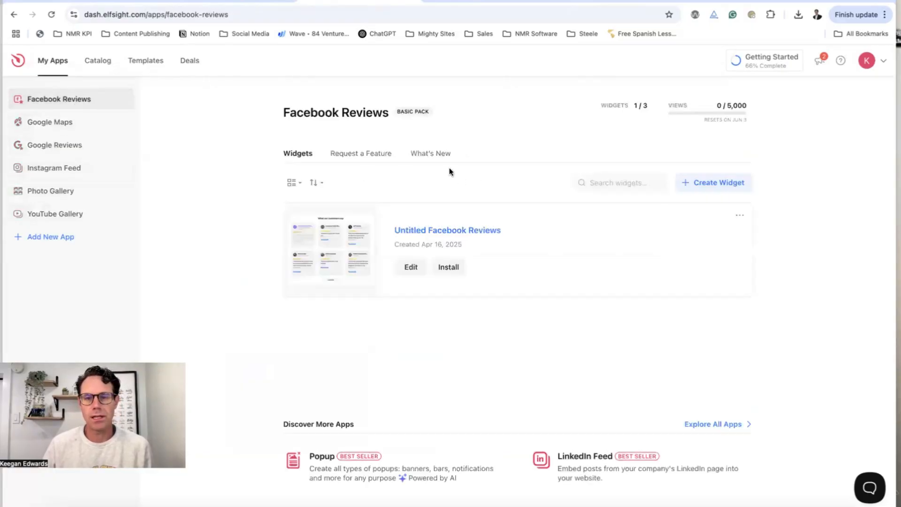
click(446, 266)
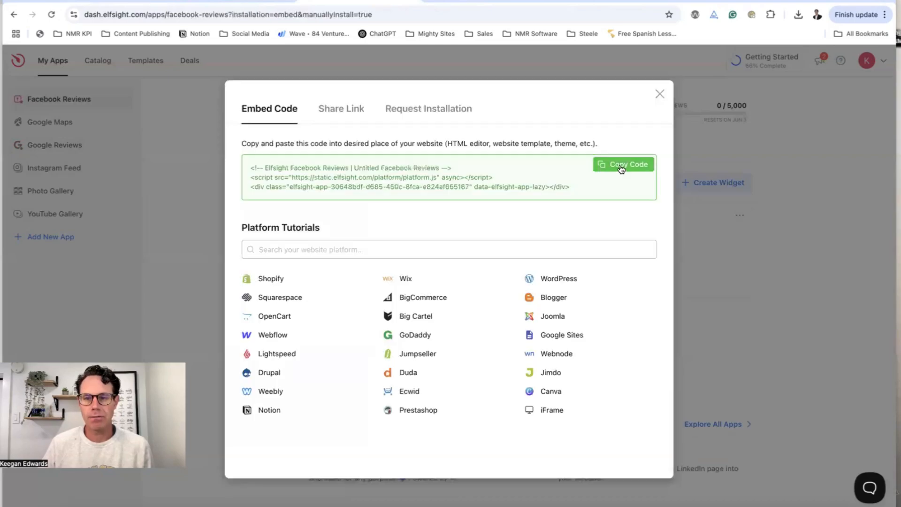
click(601, 167)
click(136, 1)
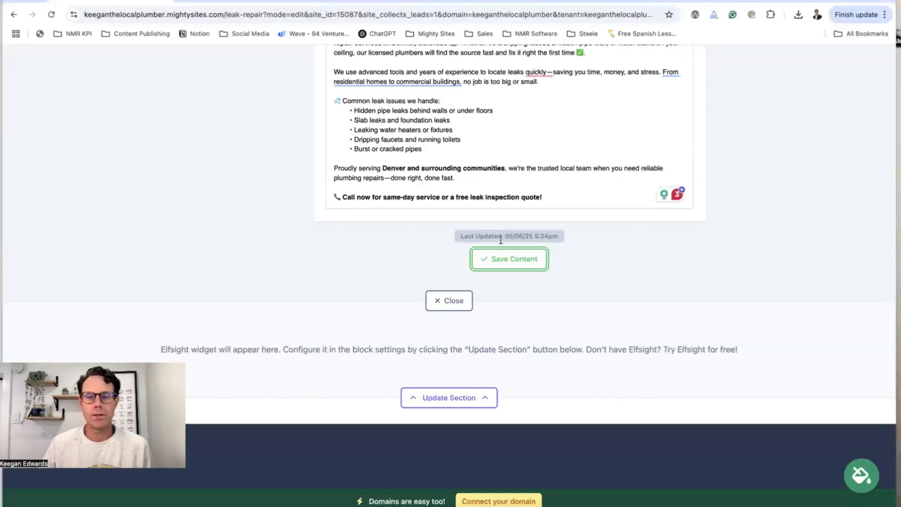
Replace the placeholder Elfsight widget code with the Facebook Reviews embed code and save the section
scroll(463, 311, down, 3)
click(465, 268)
scroll(467, 273, down, 3)
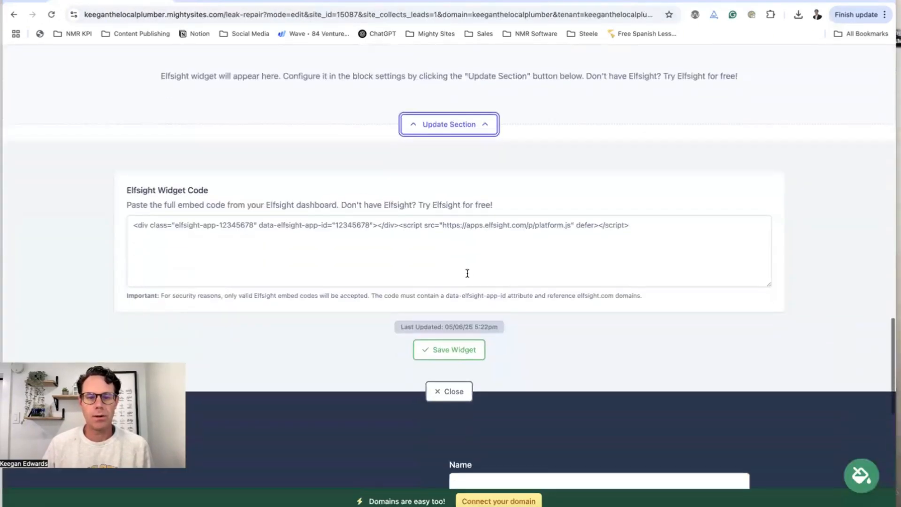
click(445, 249)
key(ctrl+a)
key(ctrl+v)
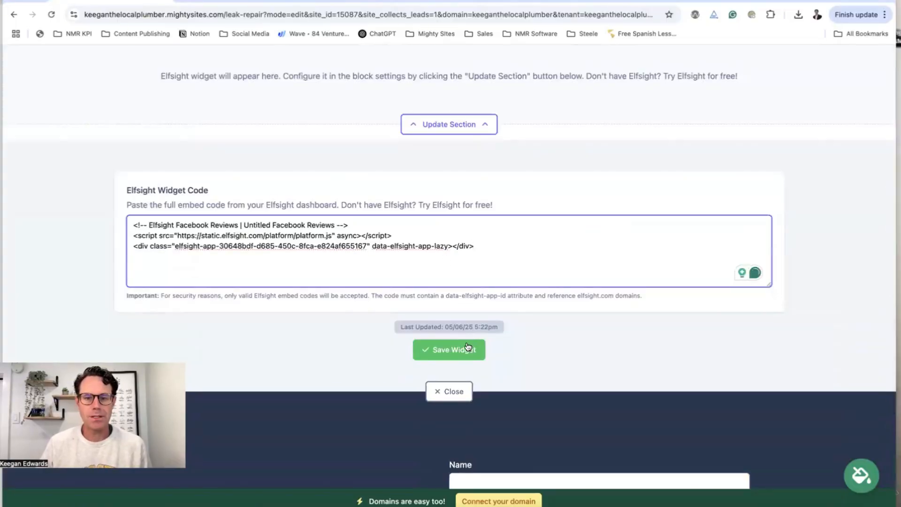
click(468, 347)
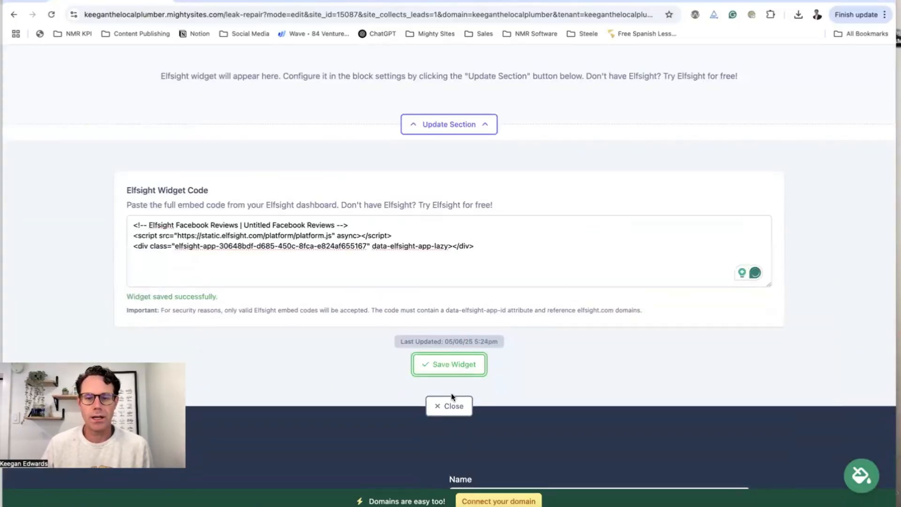
click(450, 405)
scroll(454, 403, up, 2)
scroll(455, 403, up, 5)
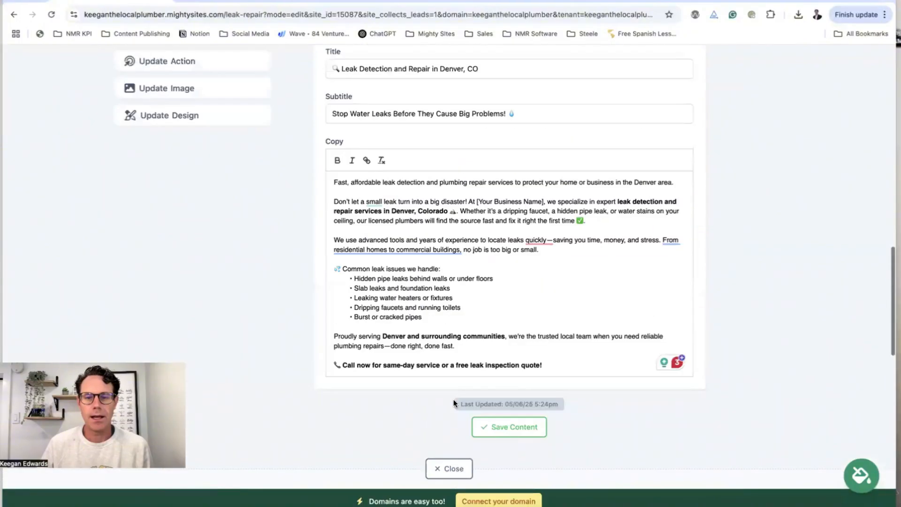
click(499, 428)
scroll(493, 422, down, 8)
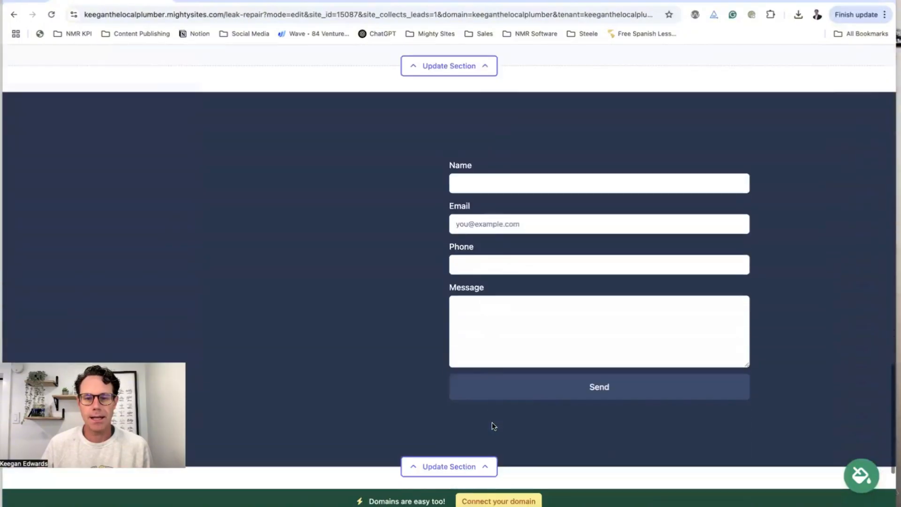
scroll(464, 324, up, 3)
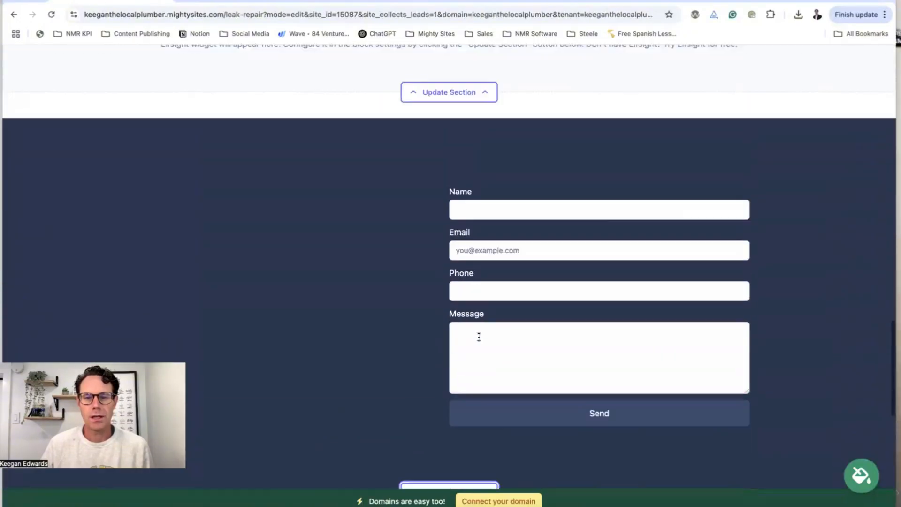
scroll(477, 334, down, 4)
Title the contact form 'Get in touch today!' with subtitle 'We help solve leaks for good!'
click(398, 360)
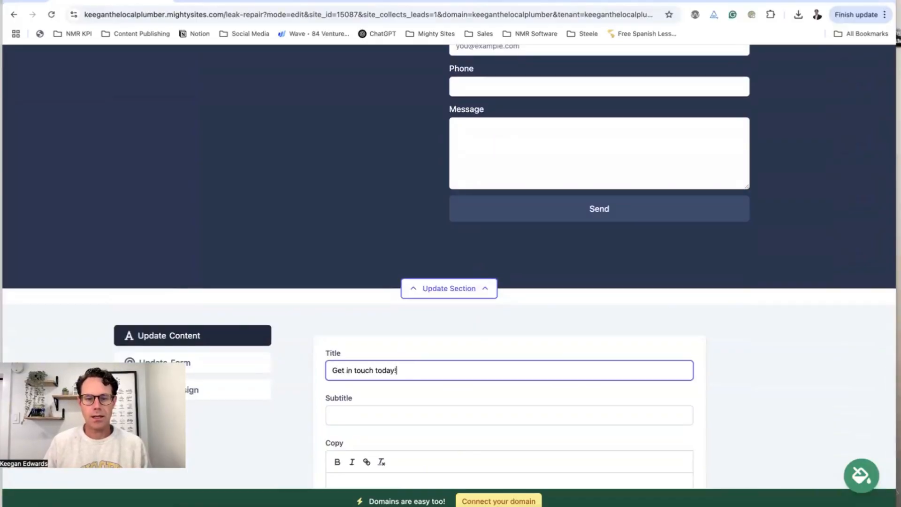
scroll(381, 420, down, 1)
click(383, 400)
text(We help solve leaks for good!)
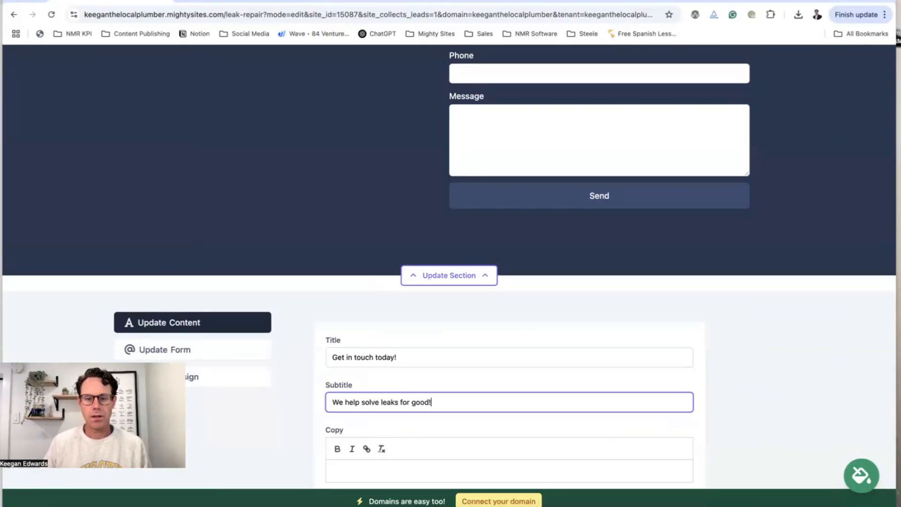
scroll(217, 162, down, 5)
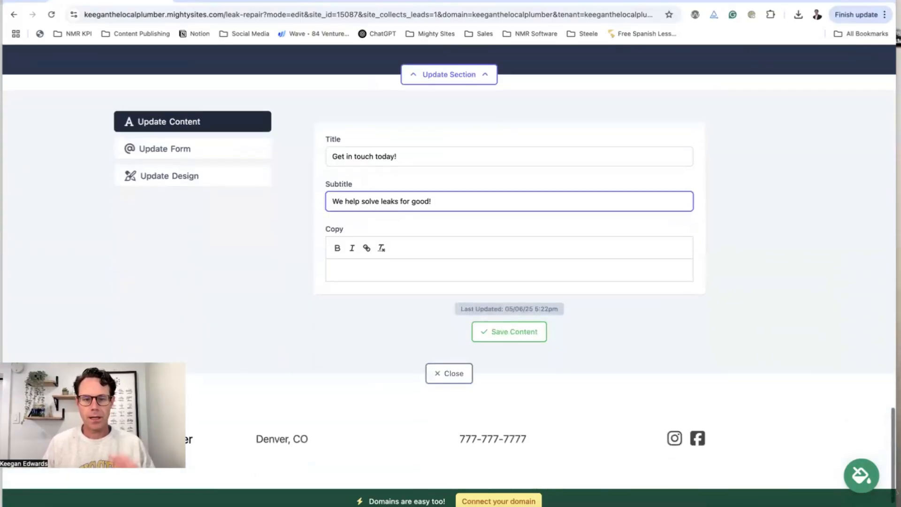
Review the contact form's field and design settings, then save the content and close the editor
click(213, 149)
click(216, 215)
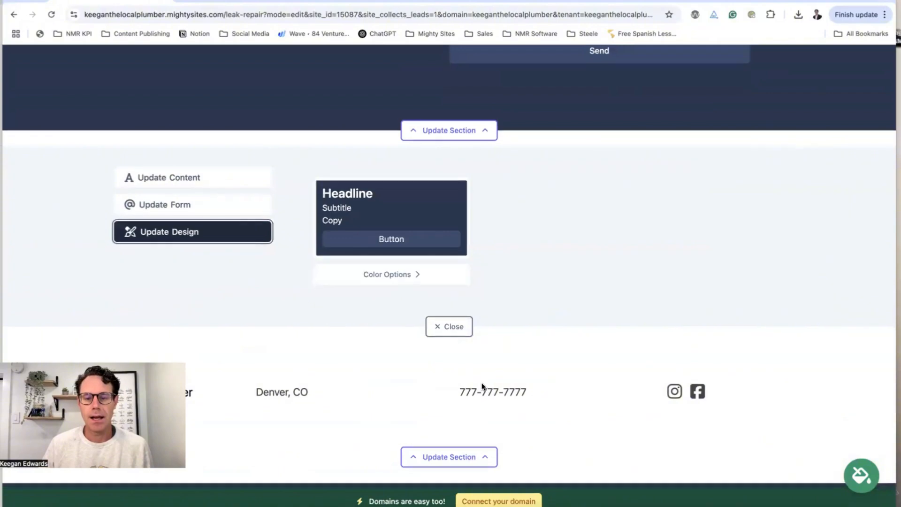
scroll(275, 300, up, 2)
click(218, 238)
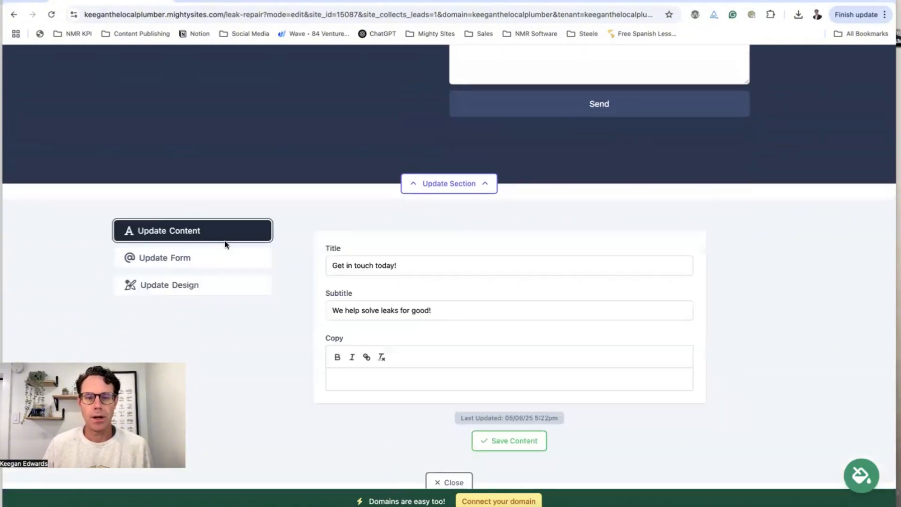
click(515, 440)
click(453, 481)
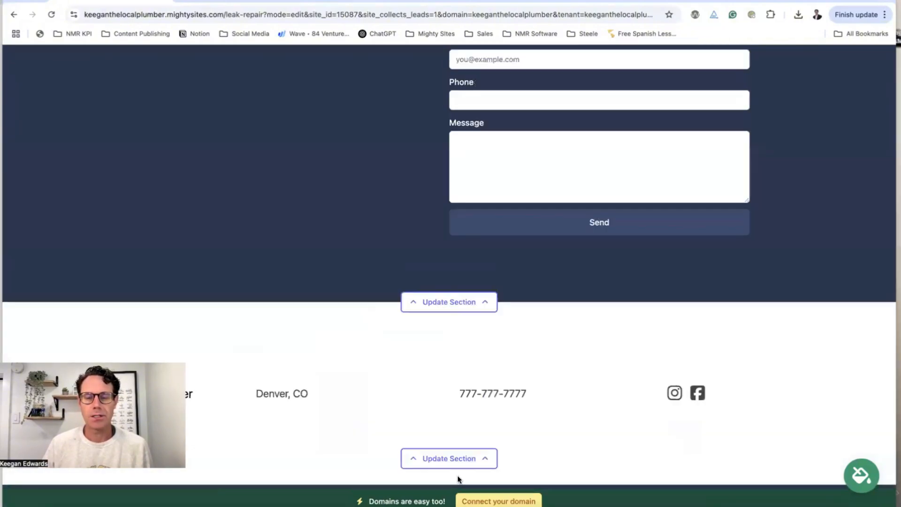
scroll(474, 421, up, 8)
scroll(522, 165, up, 15)
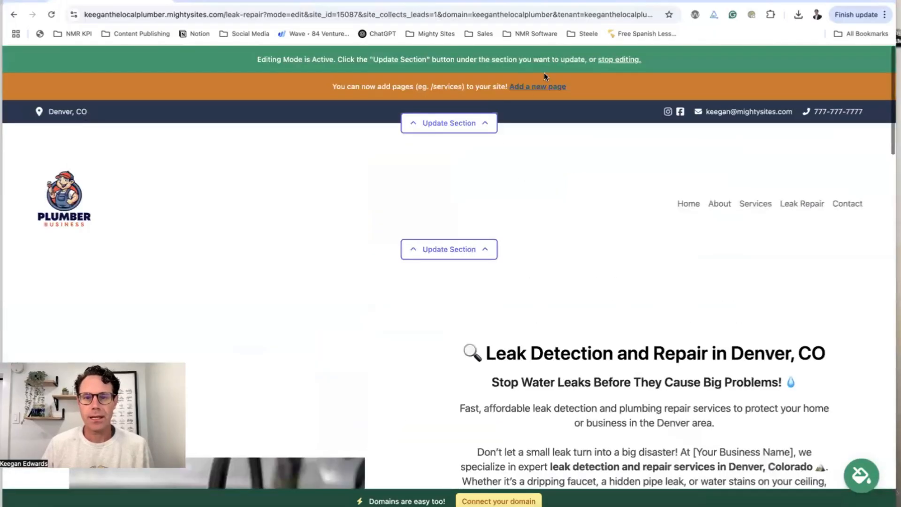
click(613, 60)
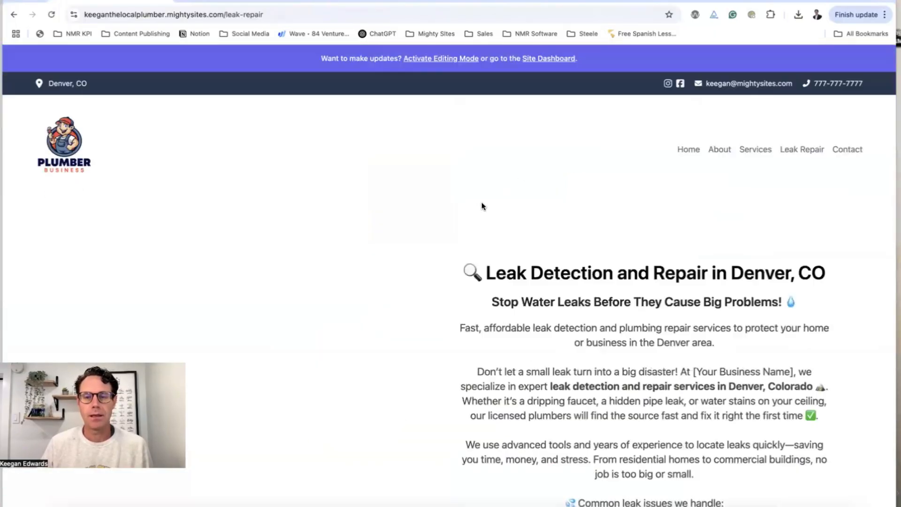
scroll(482, 206, down, 3)
scroll(481, 206, down, 12)
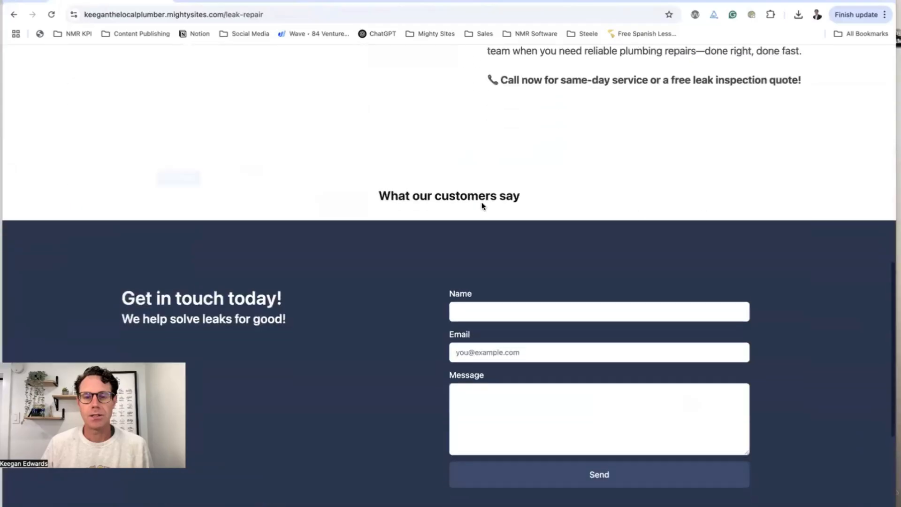
scroll(481, 204, down, 8)
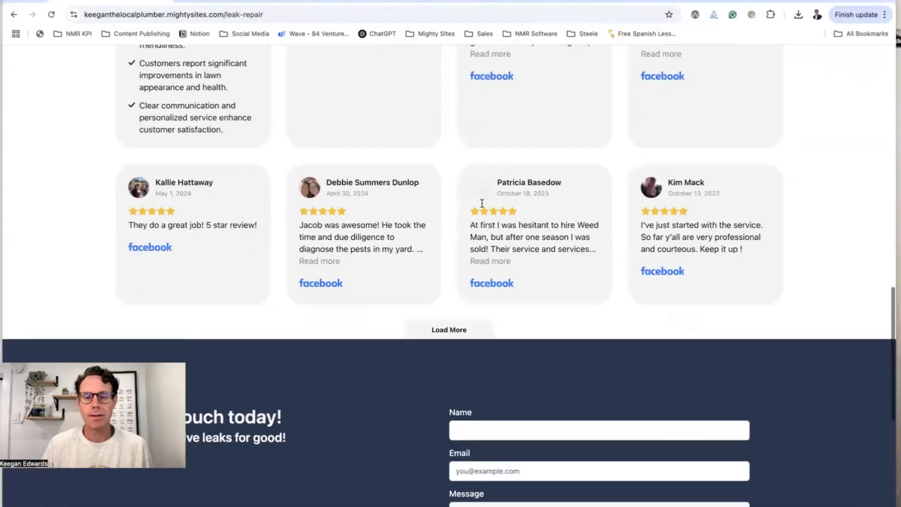
scroll(482, 205, down, 4)
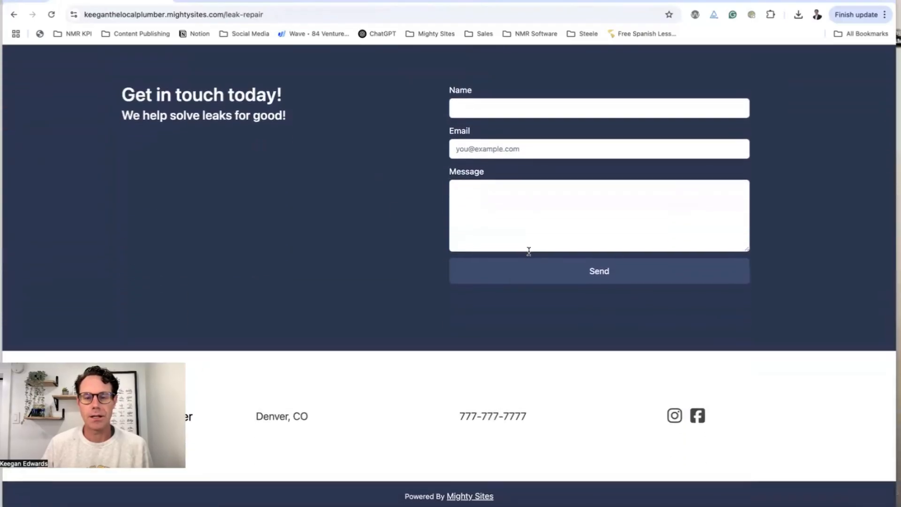
scroll(529, 251, up, 3)
scroll(529, 251, up, 20)
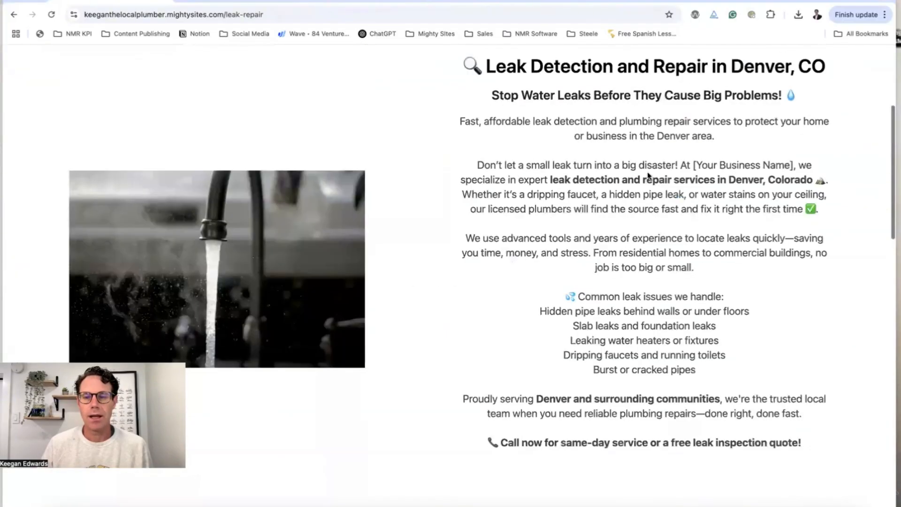
scroll(648, 175, up, 4)
click(688, 149)
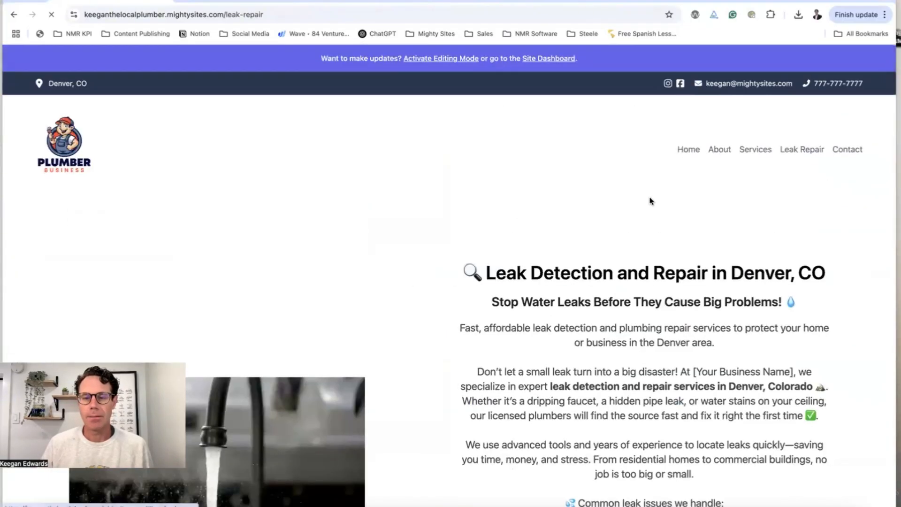
scroll(641, 207, down, 12)
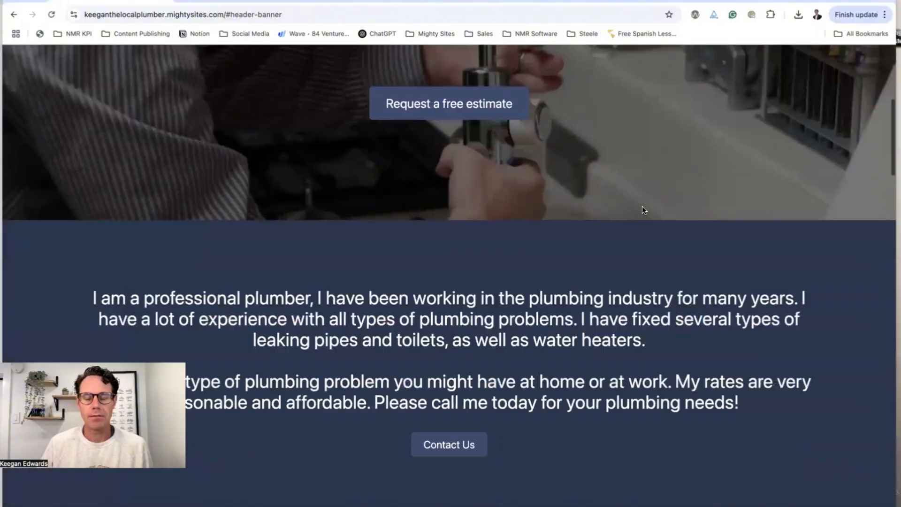
scroll(641, 207, down, 8)
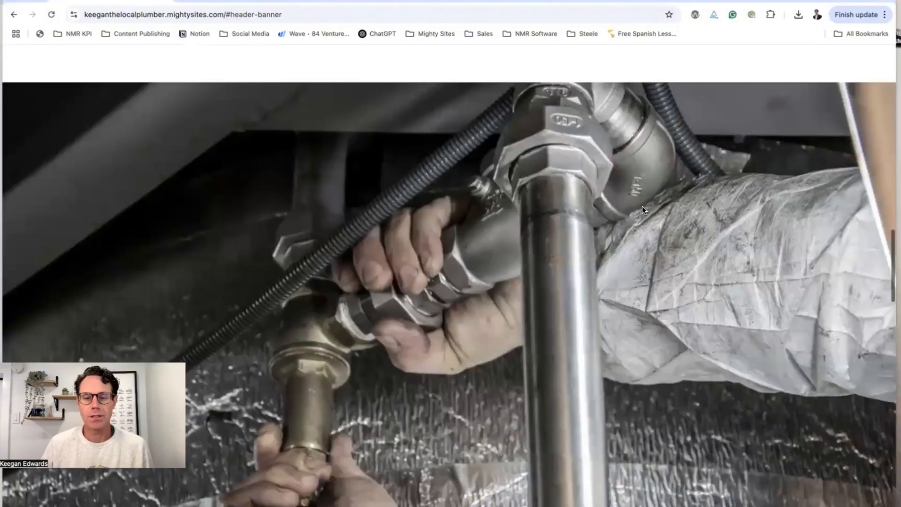
scroll(641, 207, down, 10)
scroll(641, 206, down, 15)
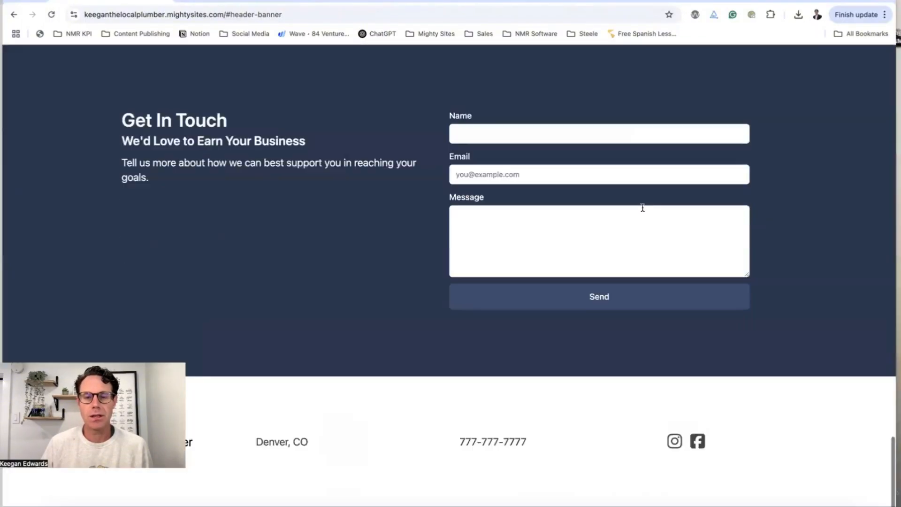
scroll(642, 207, up, 3)
scroll(642, 207, down, 3)
scroll(642, 206, up, 20)
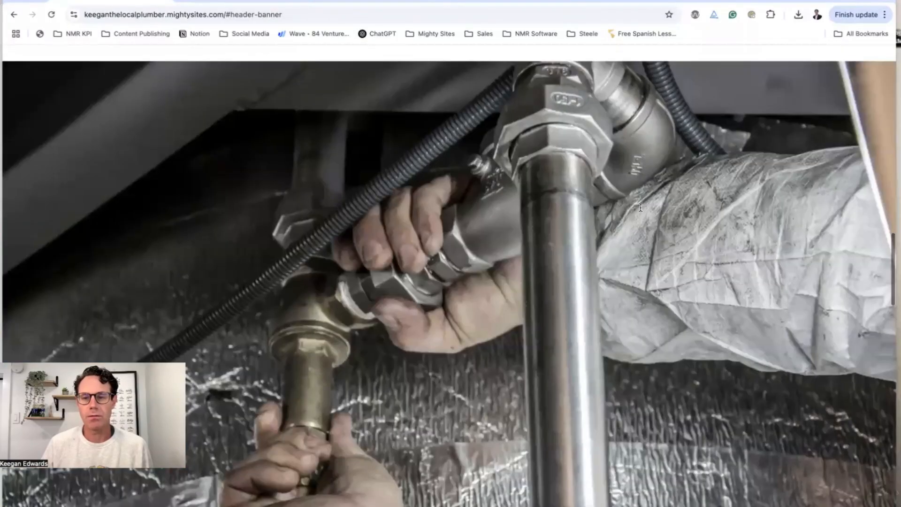
scroll(652, 205, up, 10)
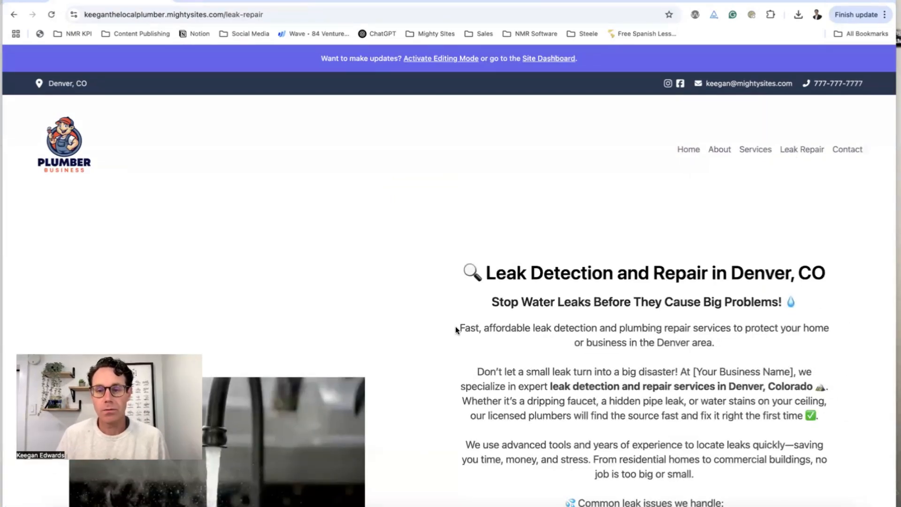
scroll(492, 337, down, 10)
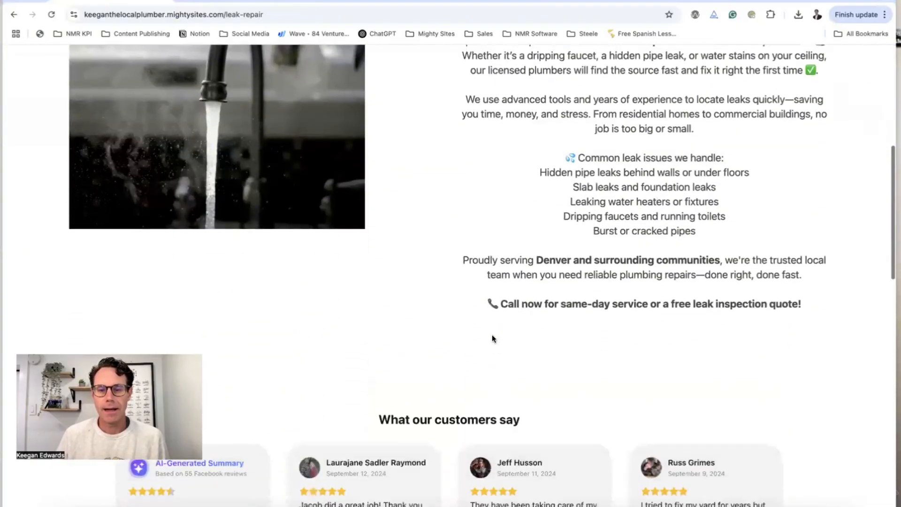
scroll(492, 337, down, 10)
scroll(492, 337, up, 6)
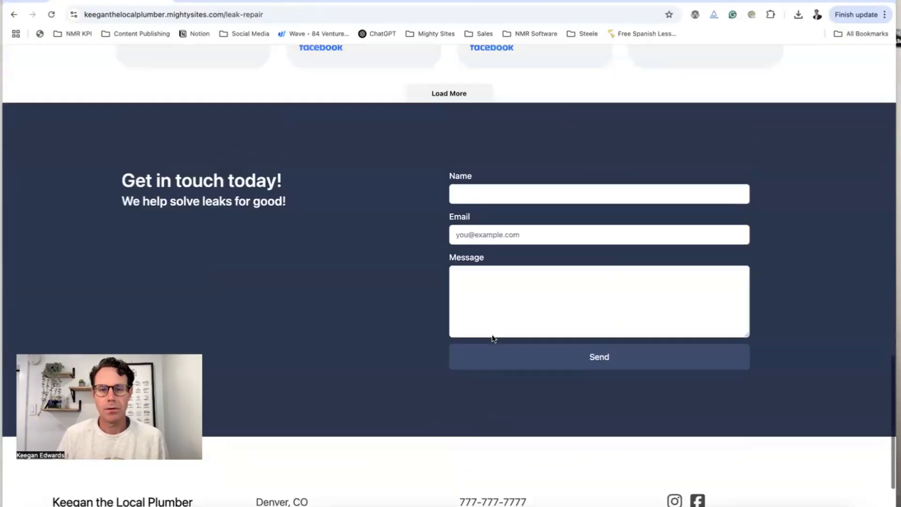
scroll(491, 337, up, 15)
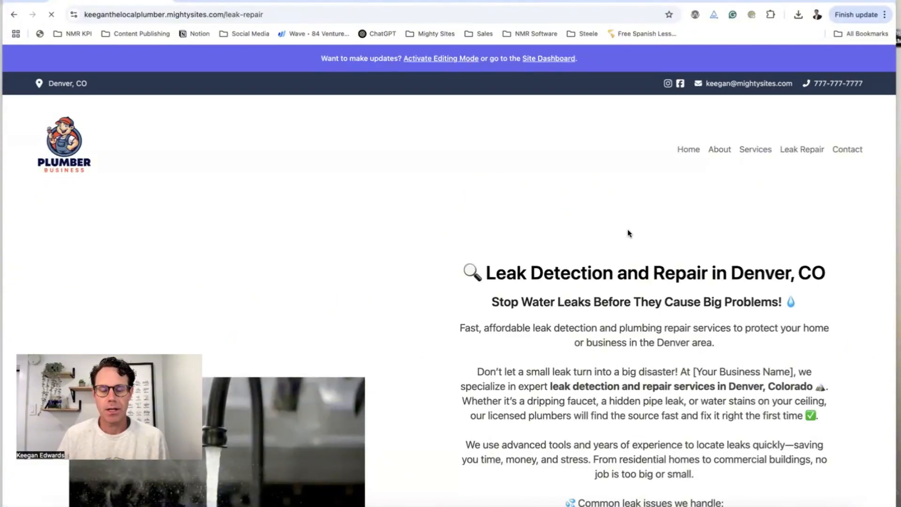
Give the Leak Detection section a button labelled 'Call Us Today!'
scroll(628, 233, down, 8)
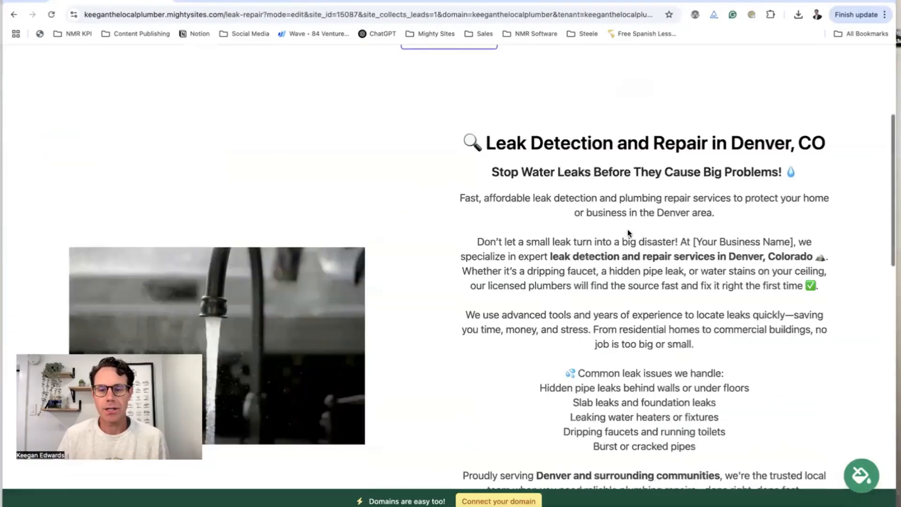
scroll(627, 229, down, 5)
scroll(469, 244, up, 1)
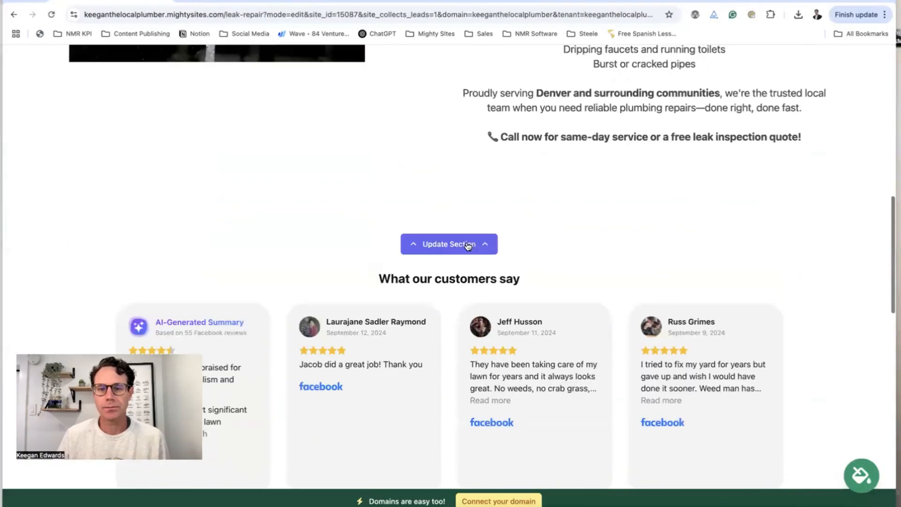
click(468, 245)
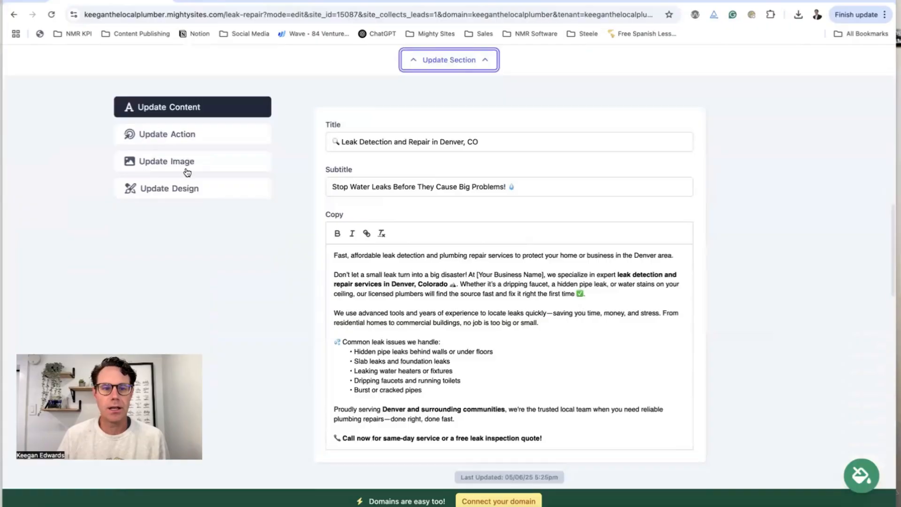
click(199, 134)
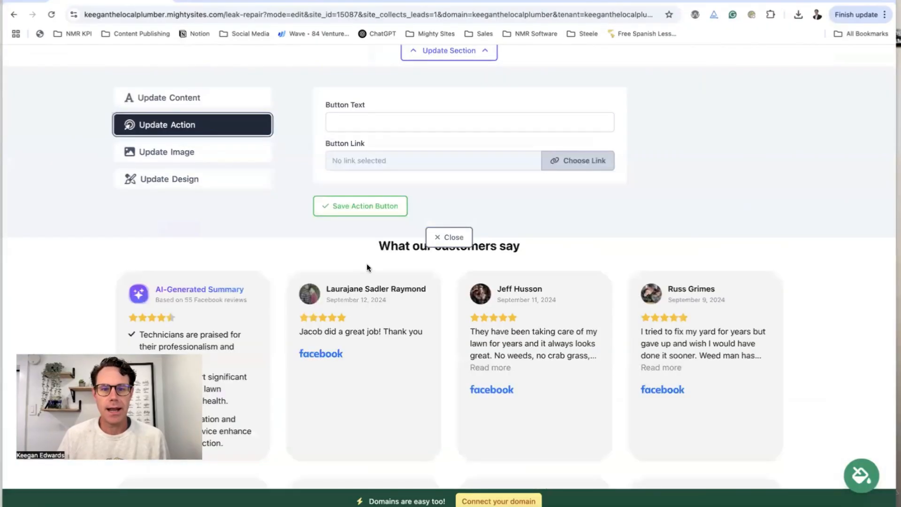
scroll(371, 267, up, 4)
click(363, 292)
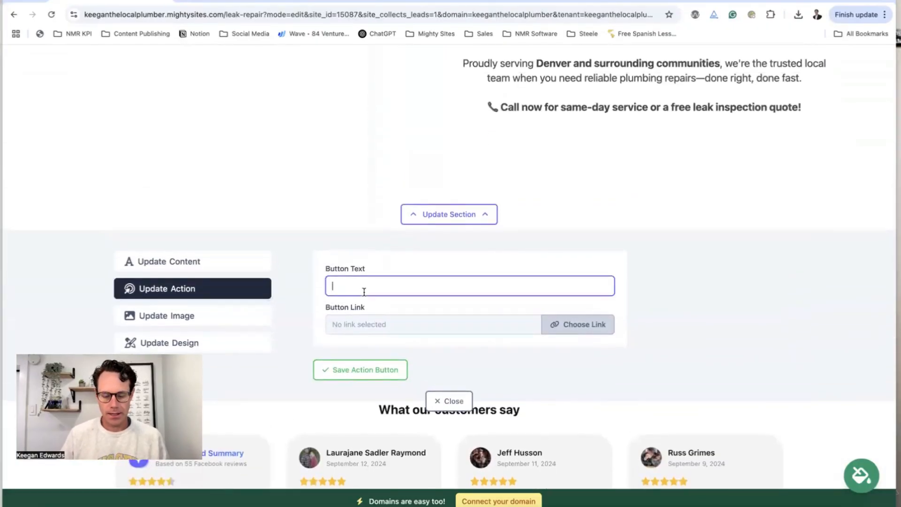
text(Call Us Today!)
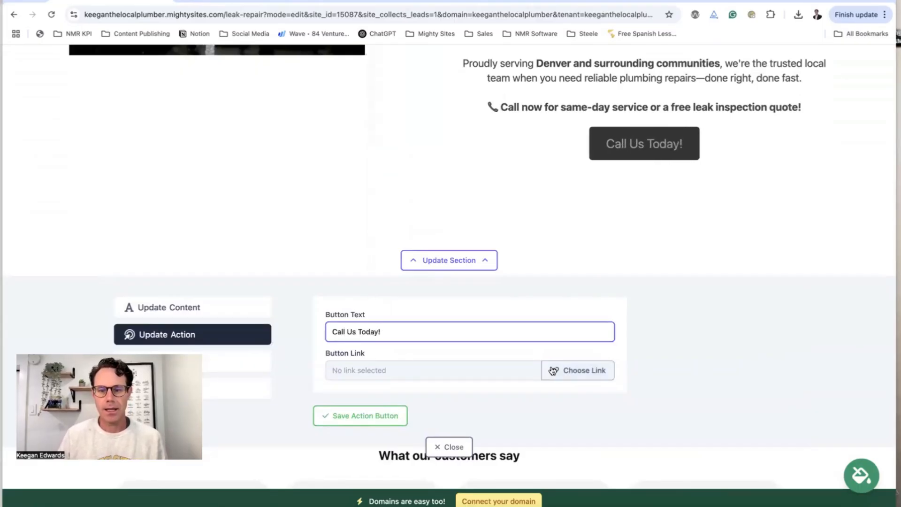
Link the button to the Click to Call action and save it
click(577, 370)
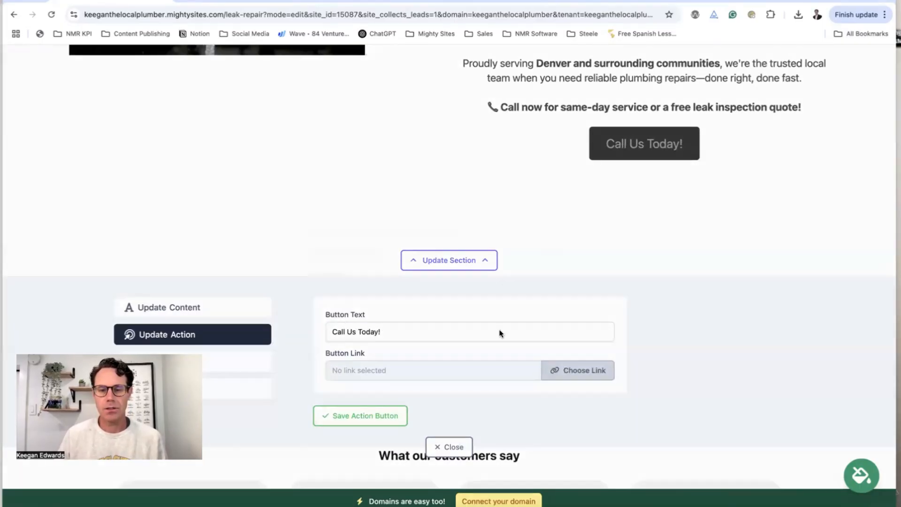
click(435, 251)
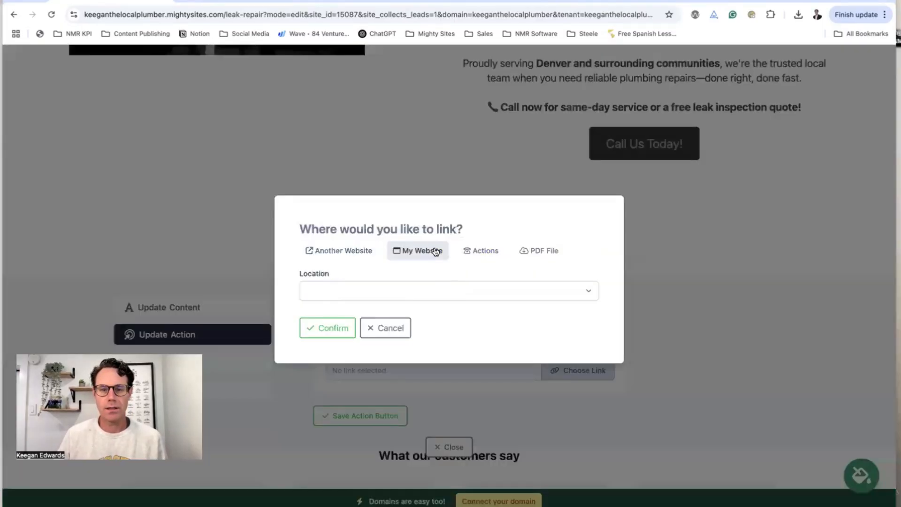
click(481, 252)
click(404, 229)
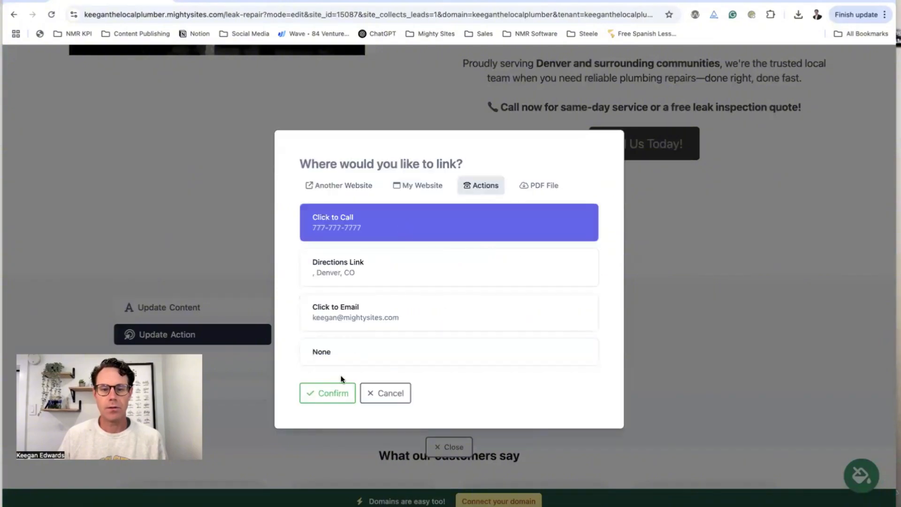
click(342, 392)
click(342, 416)
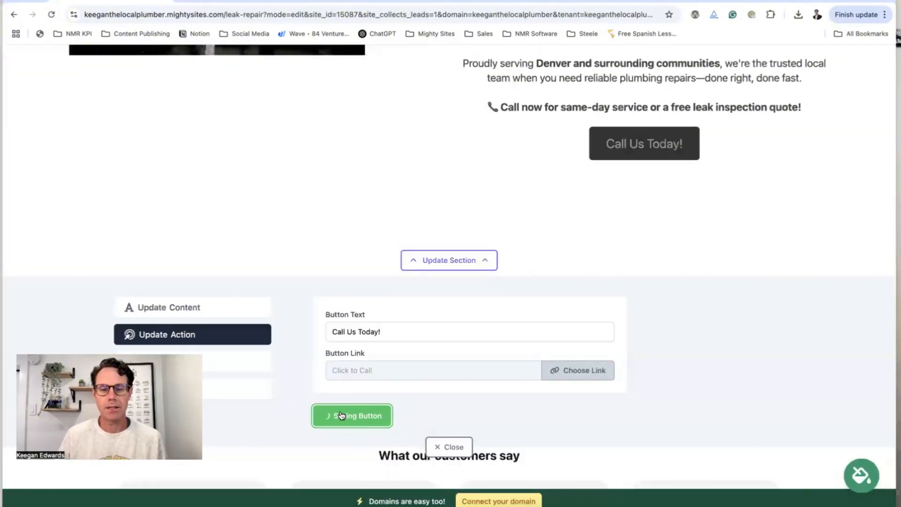
click(448, 459)
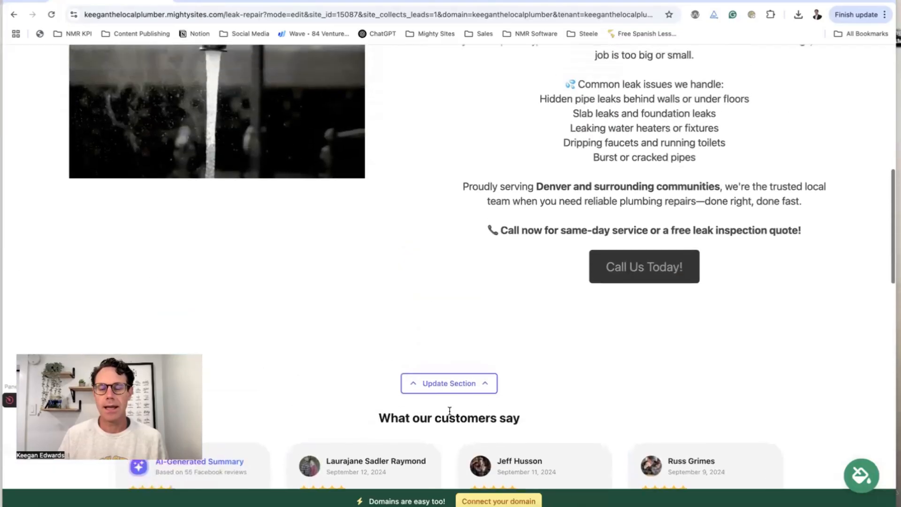
scroll(630, 269, up, 3)
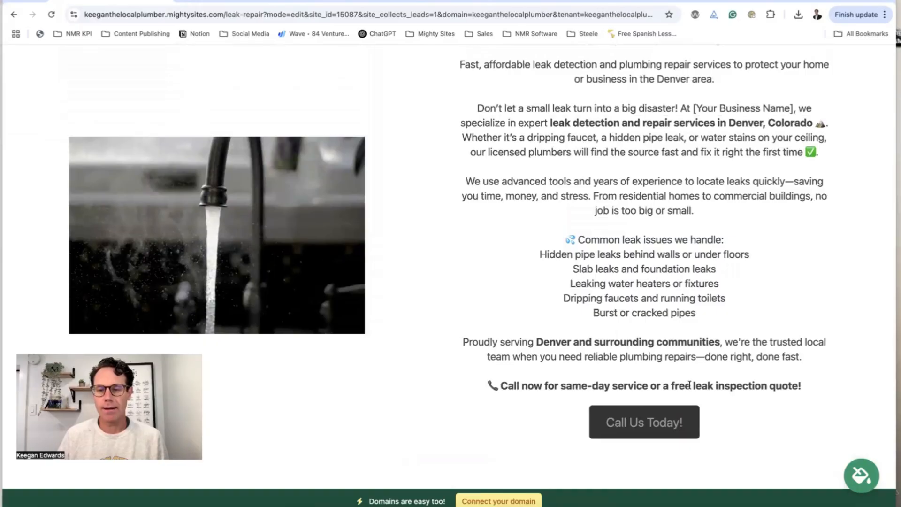
scroll(797, 390, down, 1)
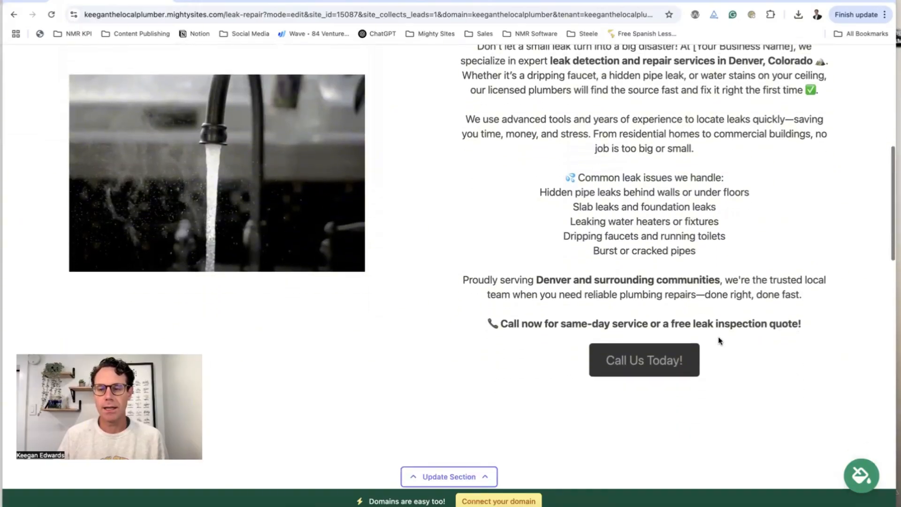